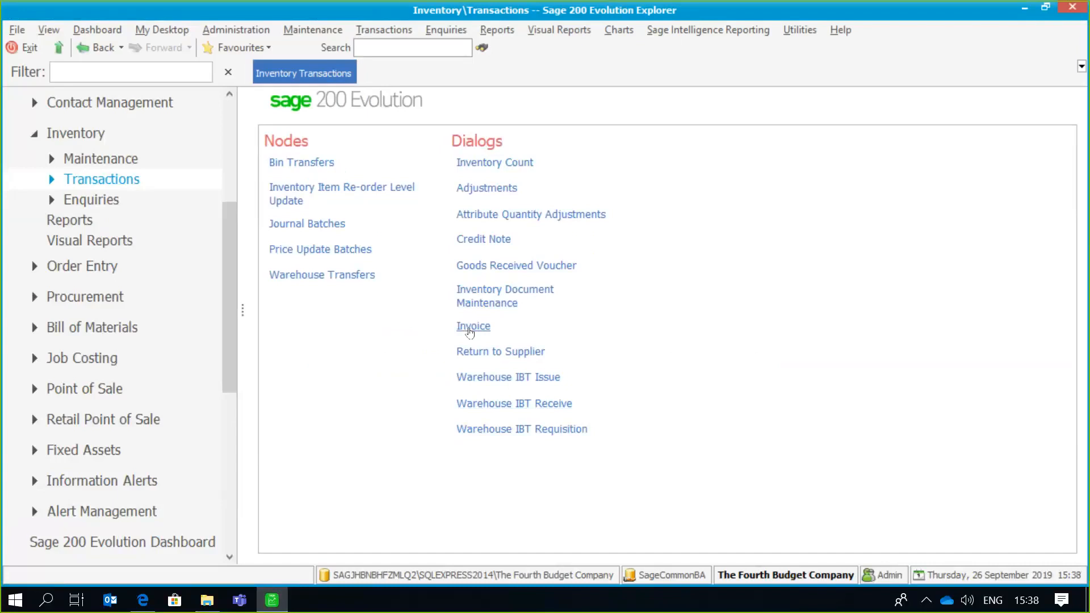
- Start a new inventory invoice and open the layout options within its invoice print options
{"action": "left_click", "coordinate": [469, 333]}
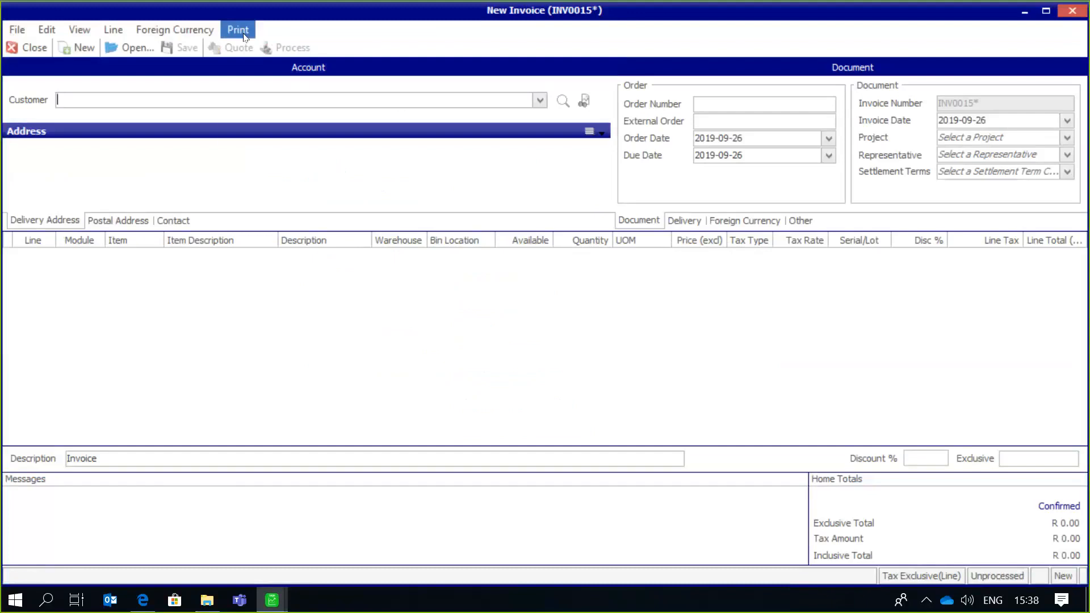
{"action": "left_click", "coordinate": [238, 31]}
{"action": "mouse_move", "coordinate": [367, 48]}
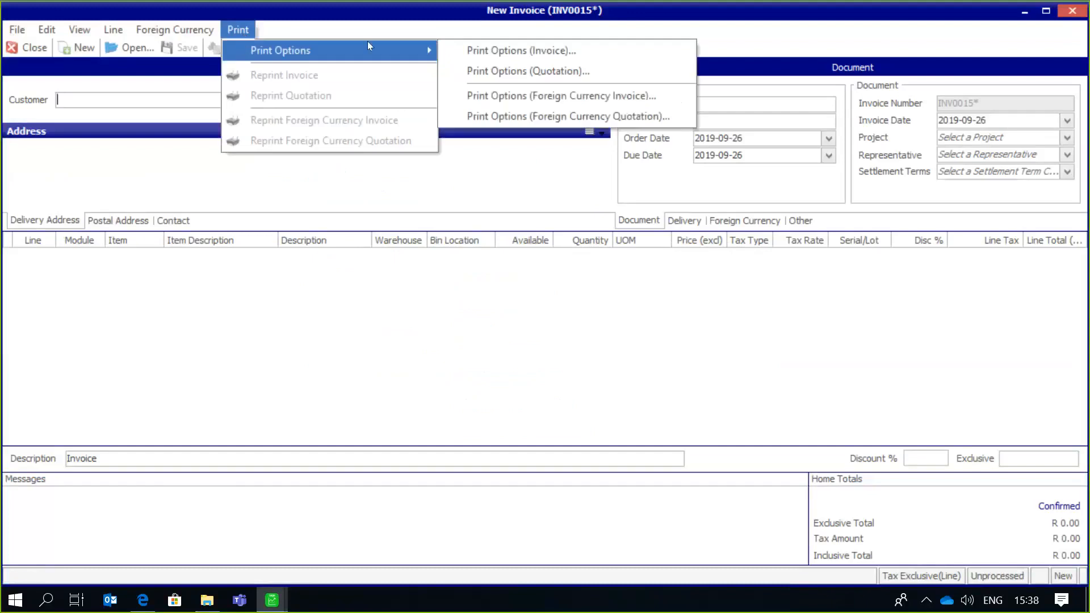
{"action": "left_click", "coordinate": [453, 50]}
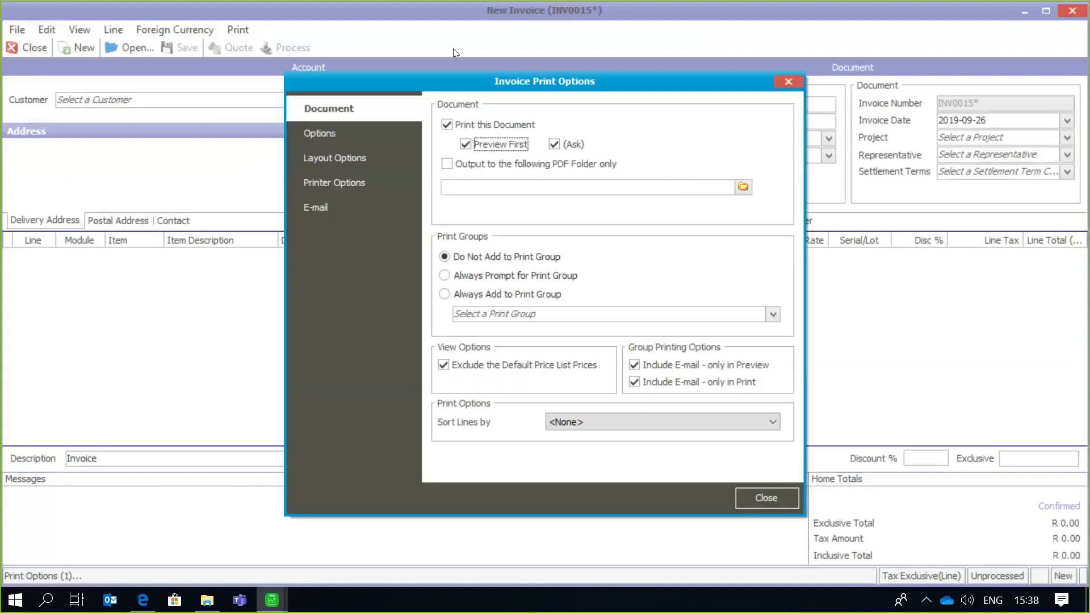
{"action": "left_click", "coordinate": [349, 157]}
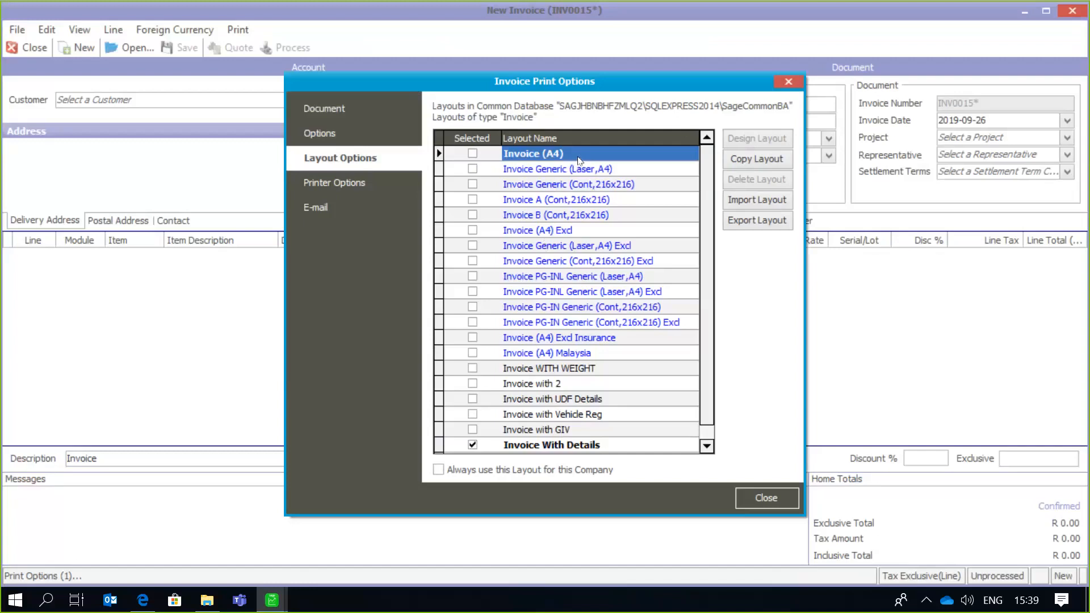
- Copy the Invoice (A4) layout under the name "New Invoice Layout"
{"action": "left_click", "coordinate": [730, 161]}
{"action": "left_click", "coordinate": [561, 285]}
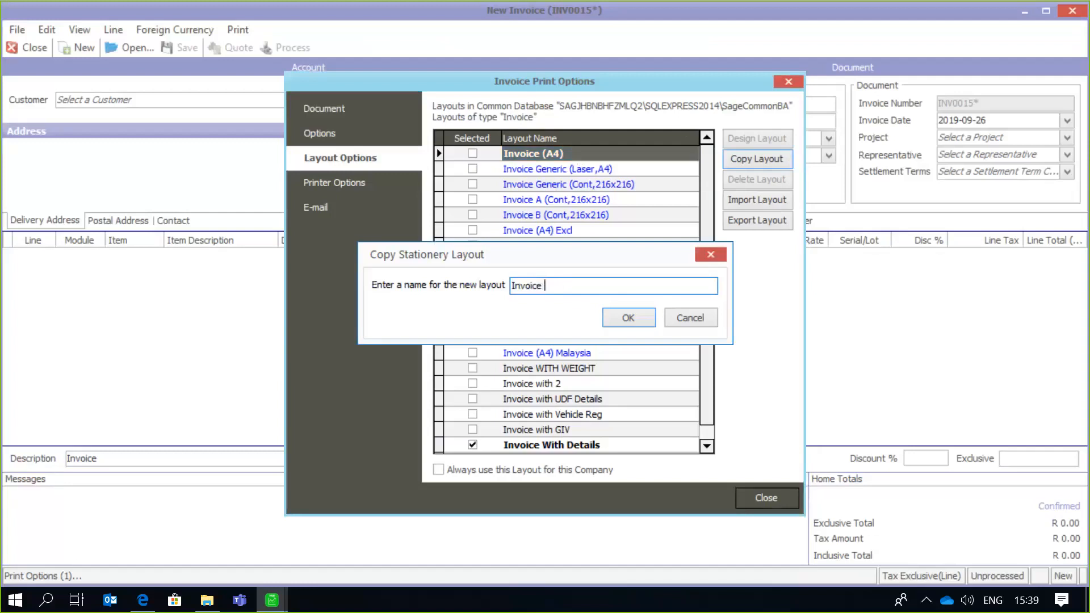
{"action": "key", "text": "Left"}
{"action": "key", "text": "Left"}
{"action": "key", "text": "Left"}
{"action": "key", "text": "Left"}
{"action": "key", "text": "Left"}
{"action": "key", "text": "Left"}
{"action": "key", "text": "Left"}
{"action": "type", "text": "New"}
{"action": "key", "text": "End"}
{"action": "type", "text": "Layout"}
{"action": "left_click", "coordinate": [628, 317]}
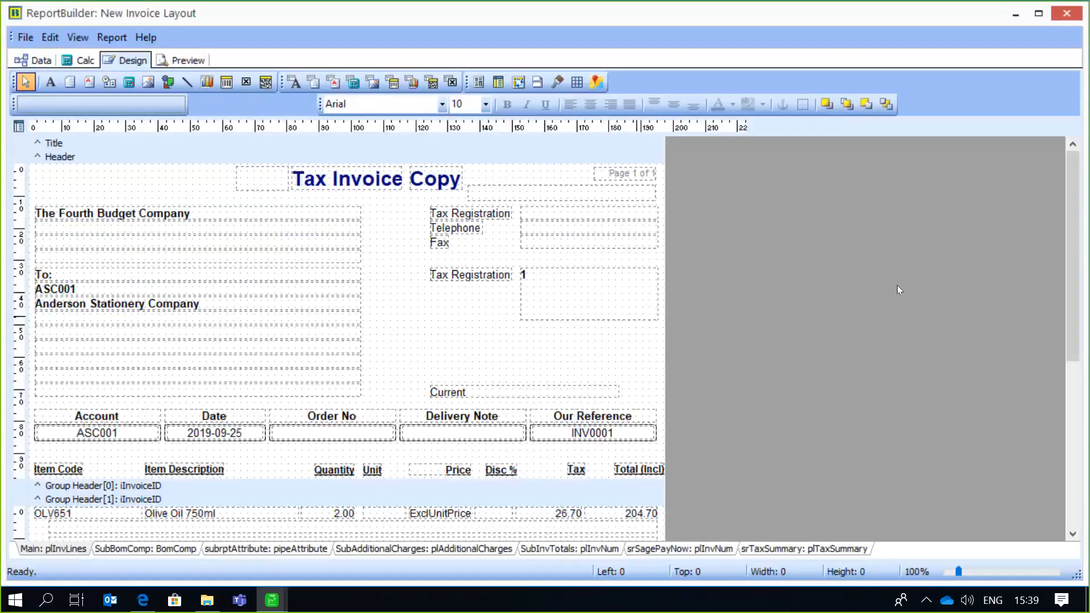
- Place a label in the header between the customer address block and the tax registration area, and widen it to about 22 mm
{"action": "mouse_move", "coordinate": [1068, 188]}
{"action": "left_mouse_down"}
{"action": "mouse_move", "coordinate": [1072, 215]}
{"action": "mouse_move", "coordinate": [1072, 197]}
{"action": "left_mouse_up"}
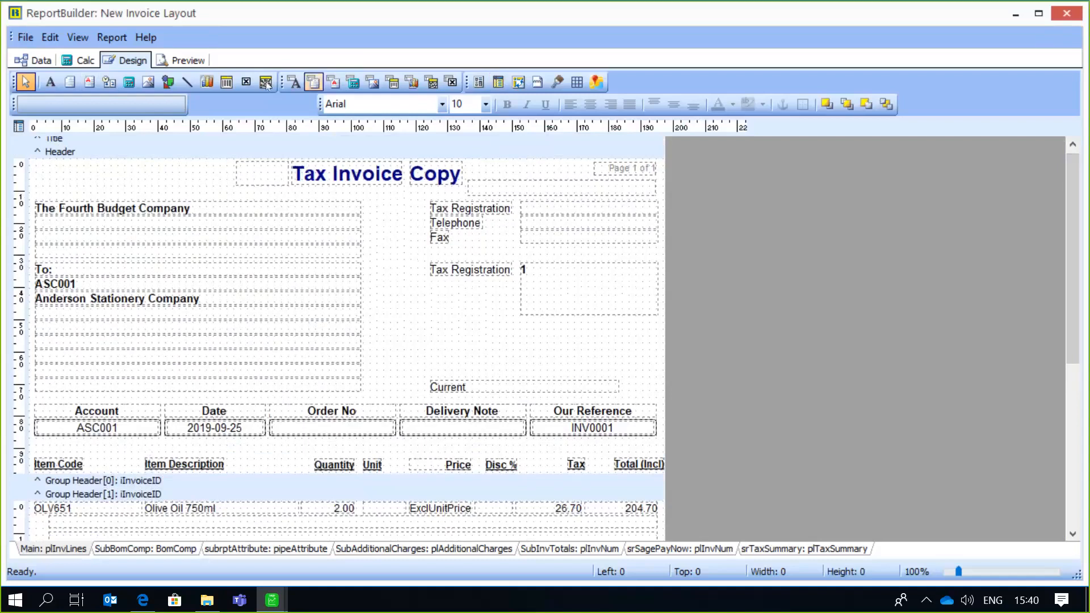
{"action": "left_click", "coordinate": [51, 83]}
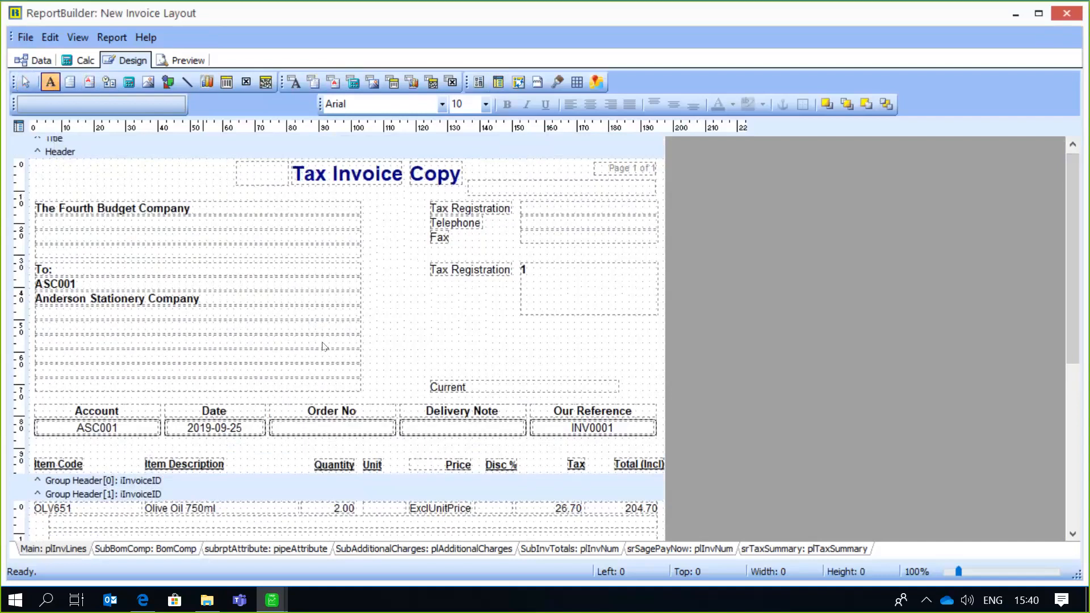
{"action": "left_click", "coordinate": [383, 339]}
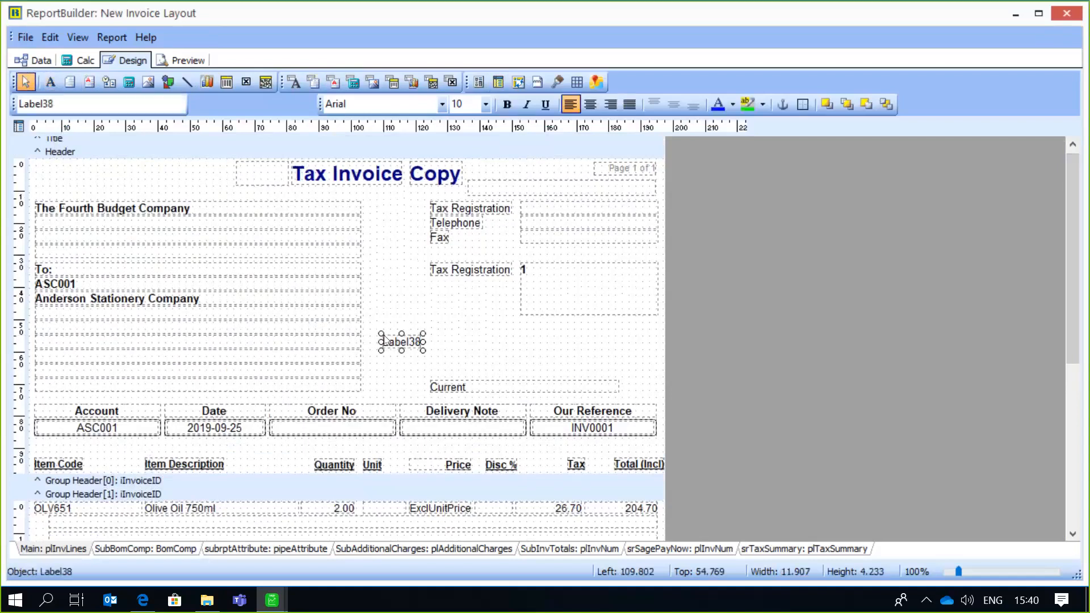
{"action": "left_click_drag", "start_coordinate": [420, 340], "coordinate": [452, 340]}
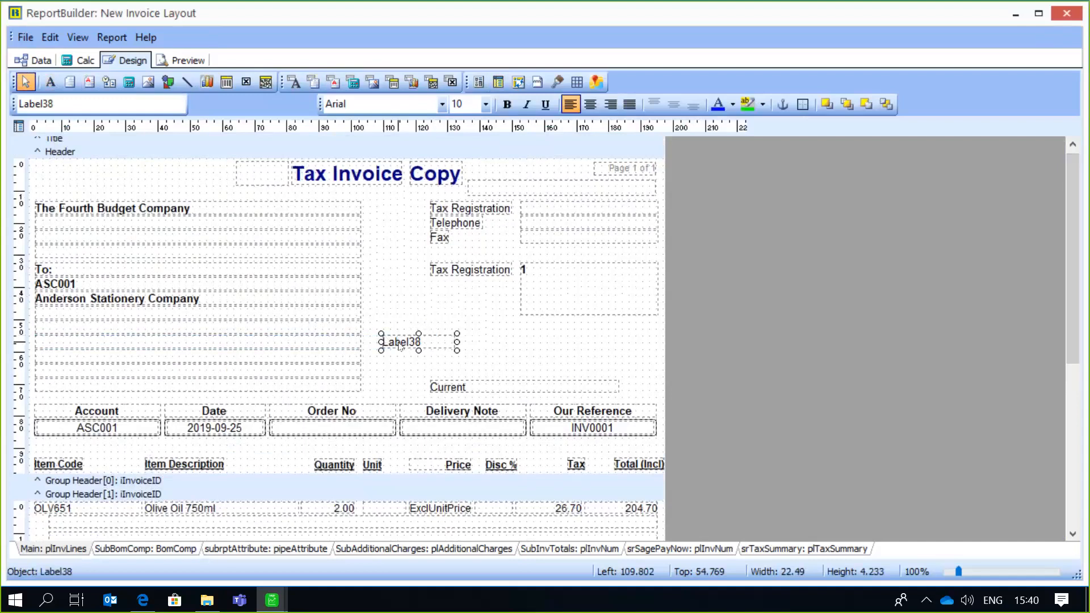
- Set the new header label's text to "Terms and Conditions"
{"action": "left_click", "coordinate": [68, 102]}
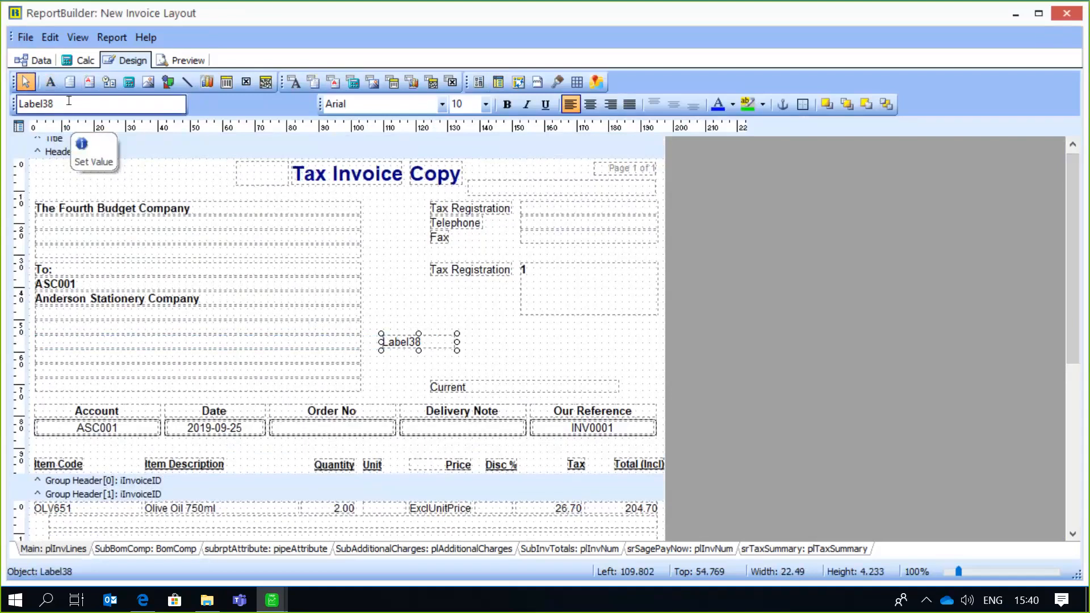
{"action": "double_click", "coordinate": [69, 100]}
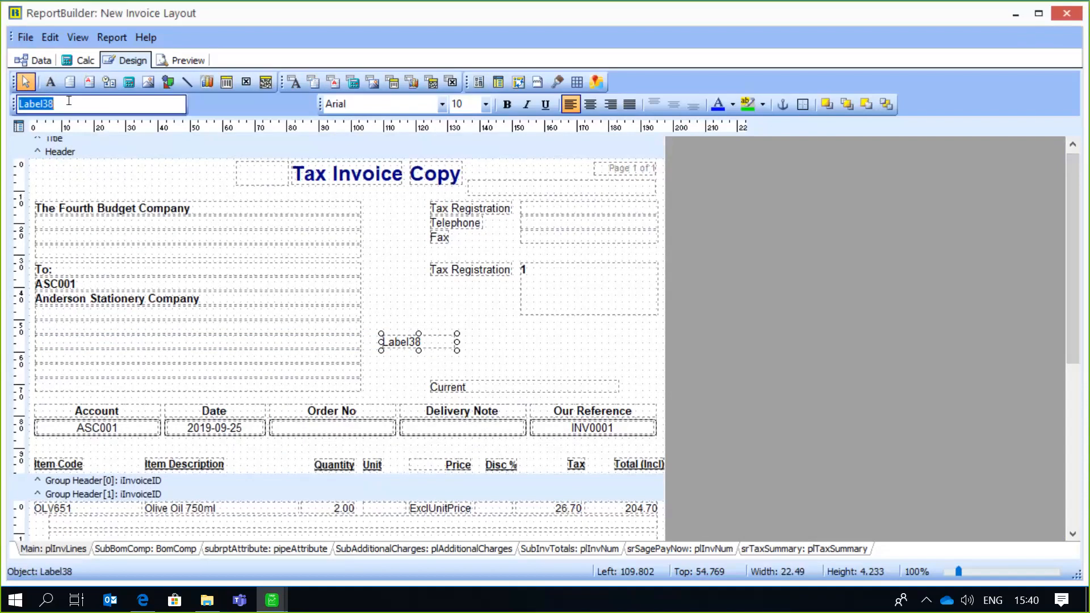
{"action": "key", "text": "BackSpace"}
{"action": "type", "text": "Terms"}
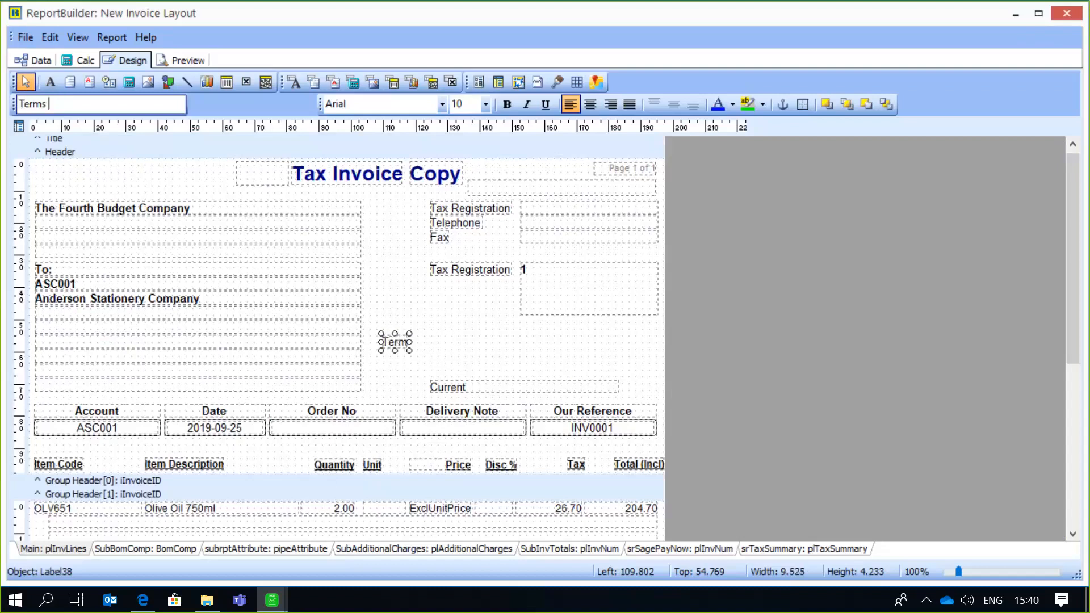
{"action": "type", "text": " and"}
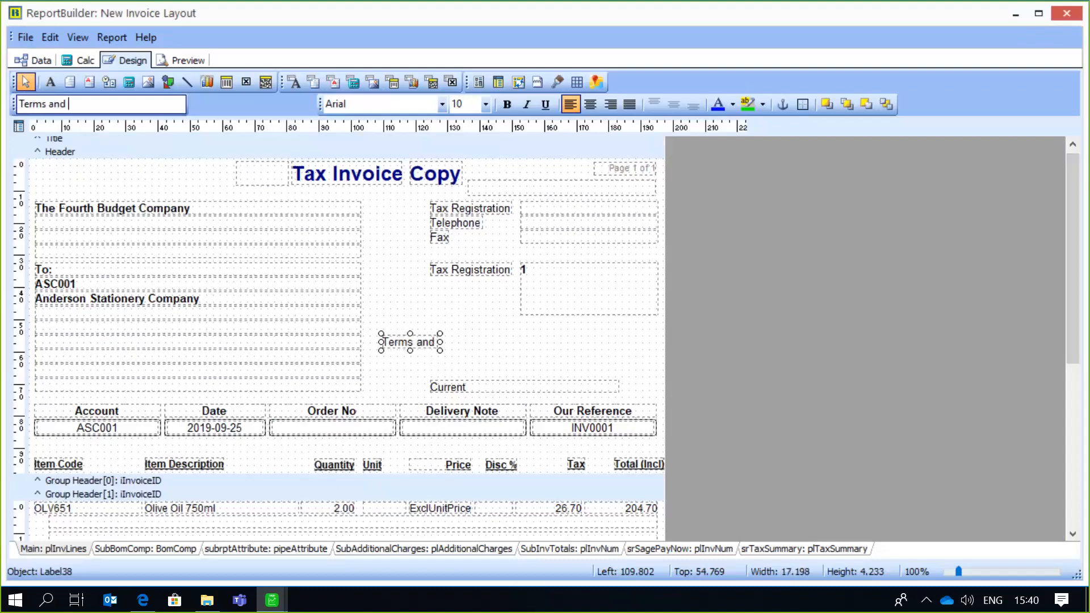
{"action": "type", "text": " Condit"}
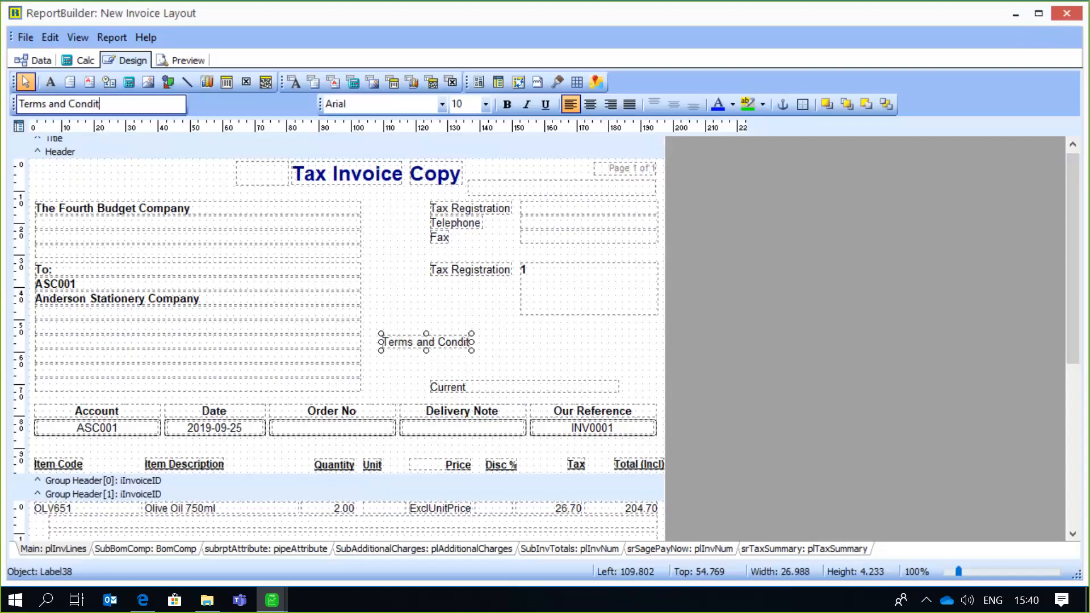
{"action": "type", "text": "ions"}
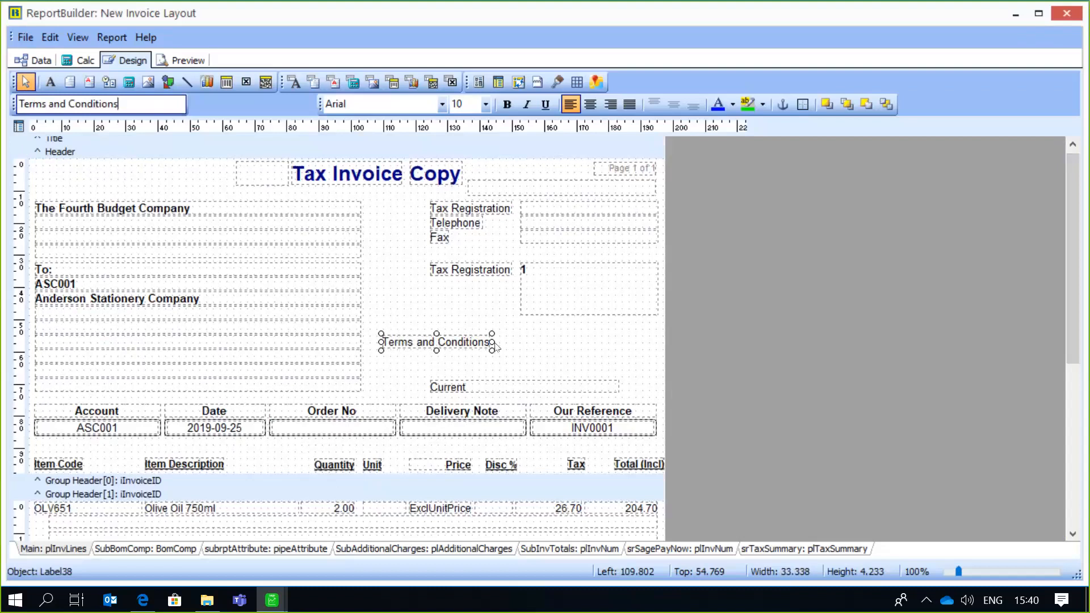
- Move the Terms and Conditions label down to just above the Current field and format it bold and blue
{"action": "left_click_drag", "start_coordinate": [461, 346], "coordinate": [437, 370]}
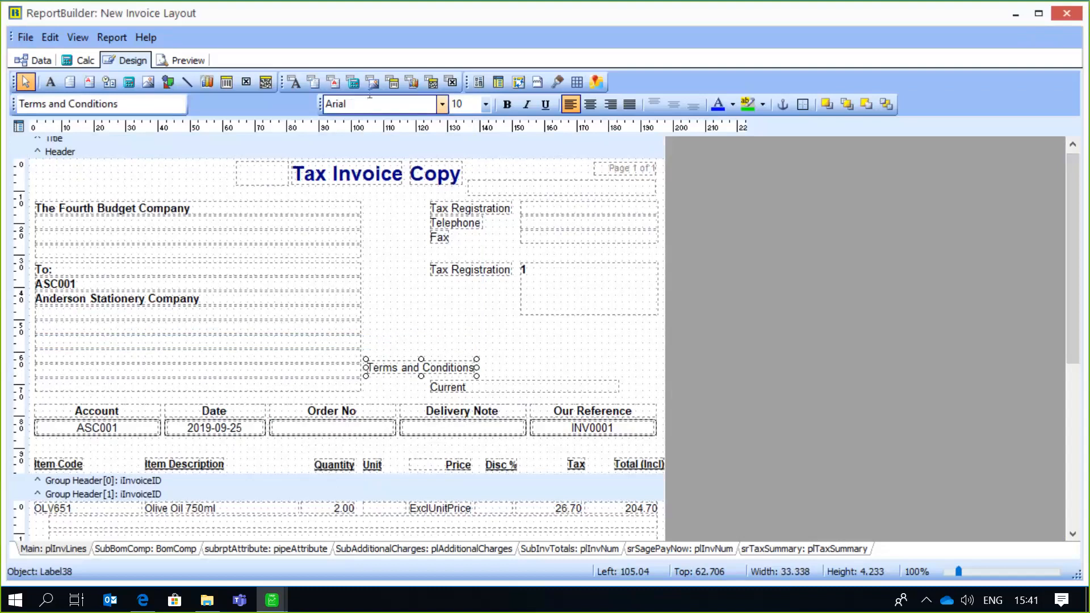
{"action": "left_click", "coordinate": [507, 105]}
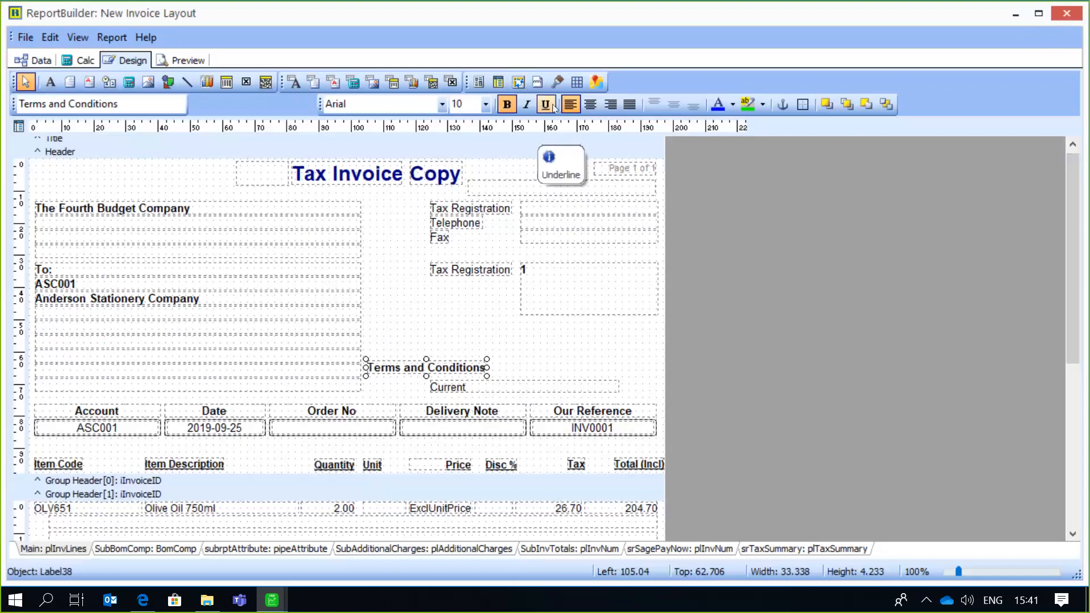
{"action": "left_click", "coordinate": [732, 106]}
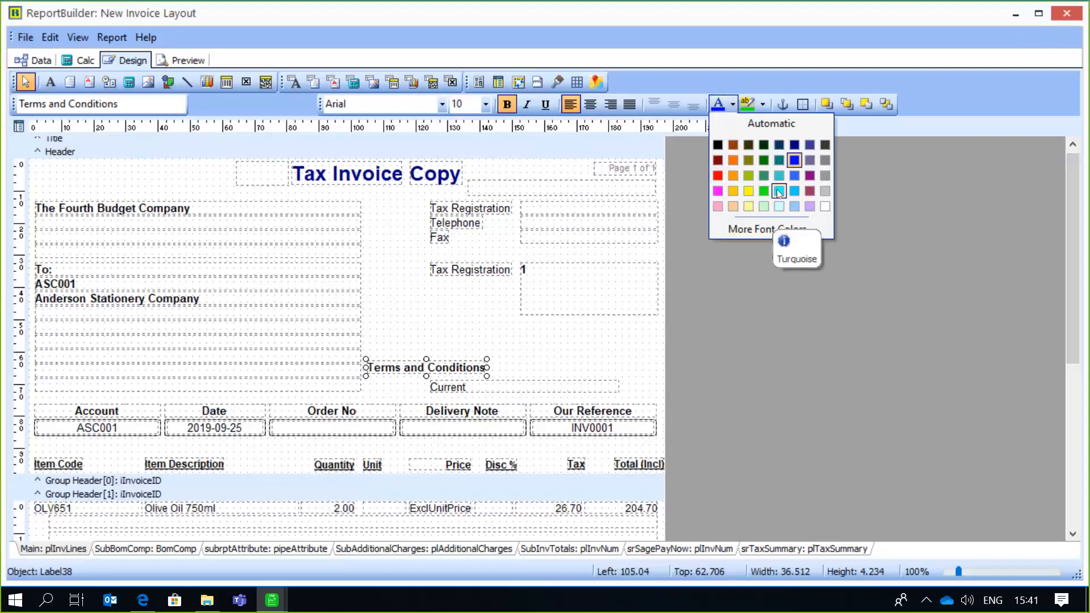
{"action": "left_click", "coordinate": [799, 164]}
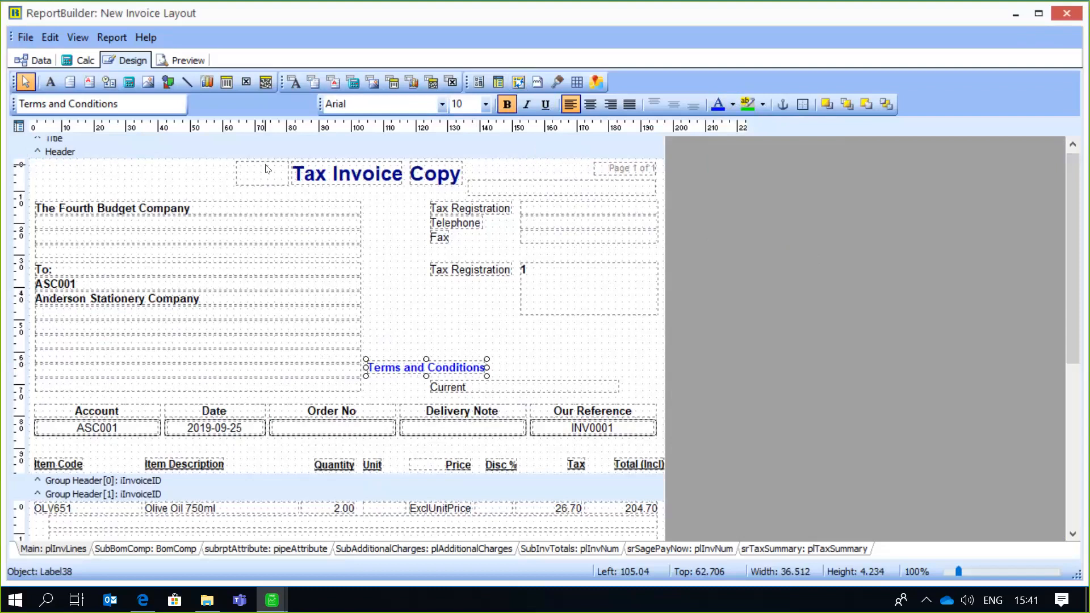
- Shorten the customer's tax number field beside the lower Tax Registration label to about 6 mm high
{"action": "left_click", "coordinate": [549, 291]}
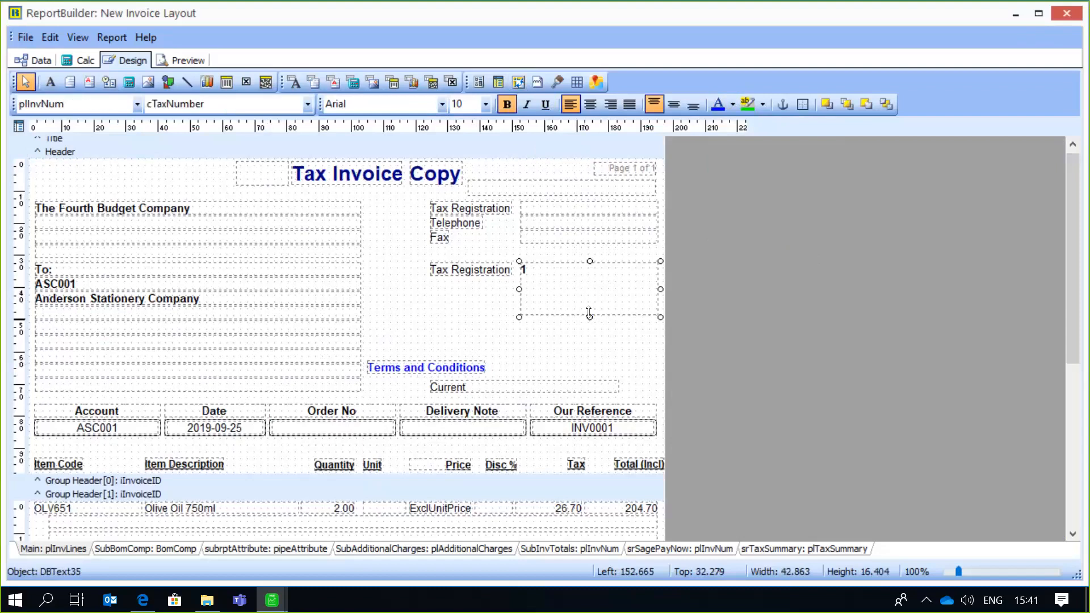
{"action": "left_click_drag", "start_coordinate": [586, 311], "coordinate": [588, 280]}
- Insert a Date system variable in the header and place it before the Tax Invoice Copy title, about 20 mm wide
{"action": "left_click", "coordinate": [107, 83]}
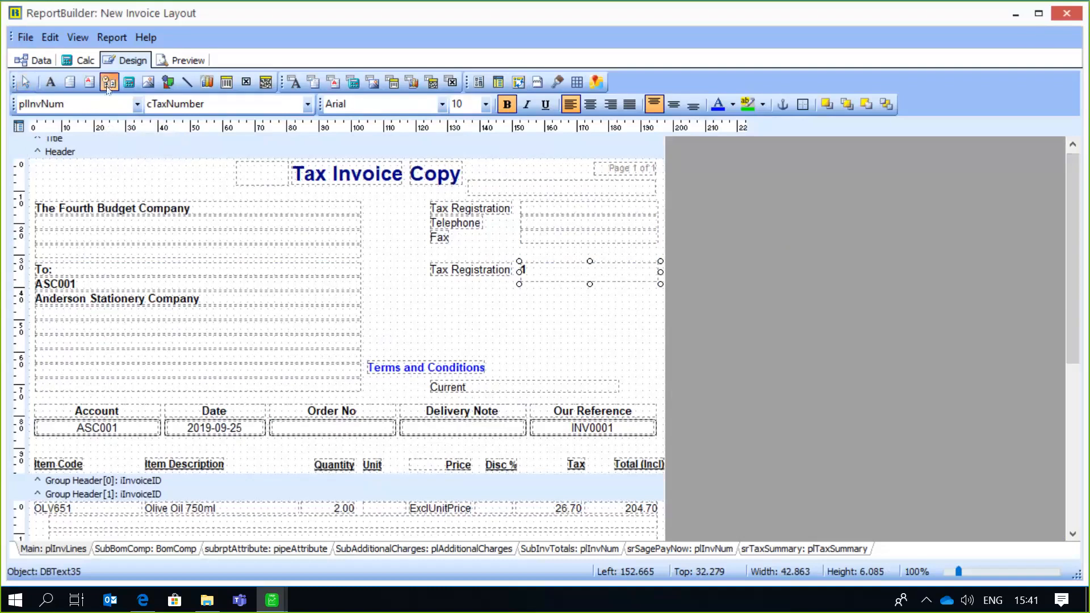
{"action": "left_click", "coordinate": [378, 297]}
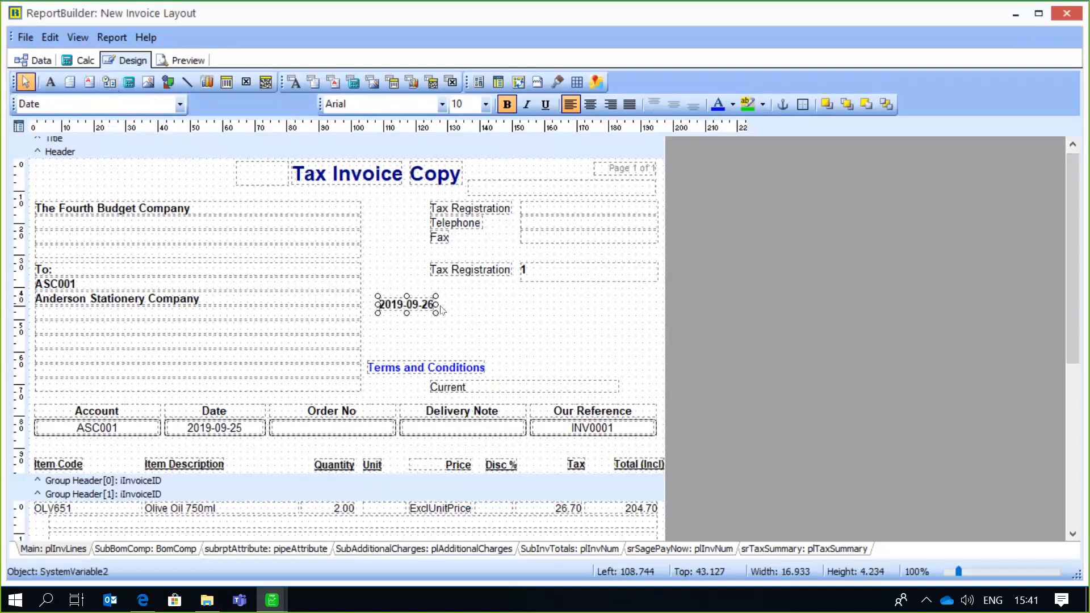
{"action": "left_click_drag", "start_coordinate": [436, 305], "coordinate": [464, 307]}
{"action": "left_click", "coordinate": [181, 108]}
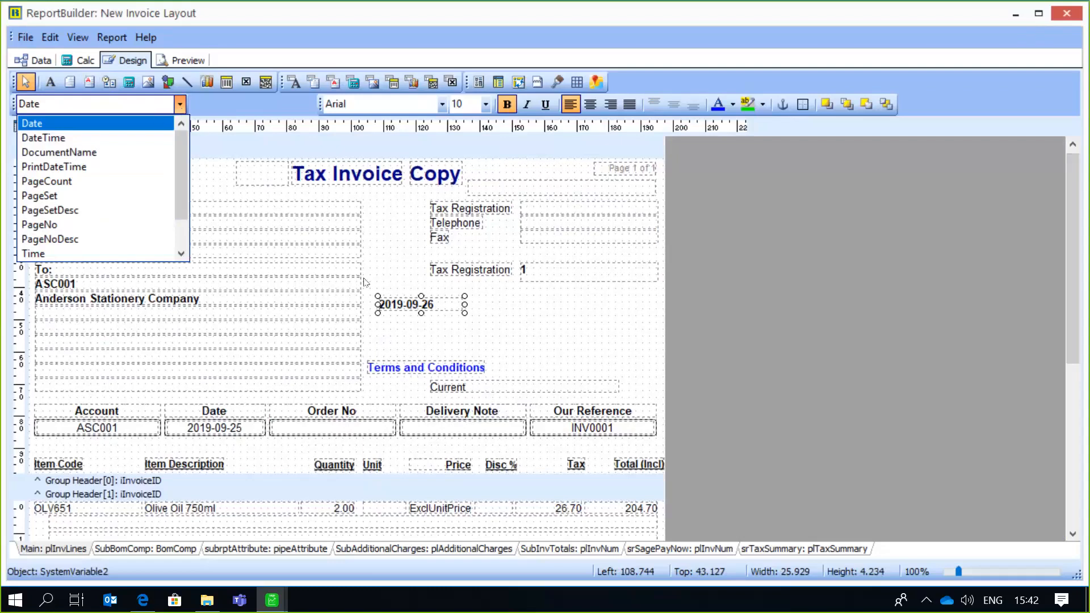
{"action": "left_click", "coordinate": [426, 307]}
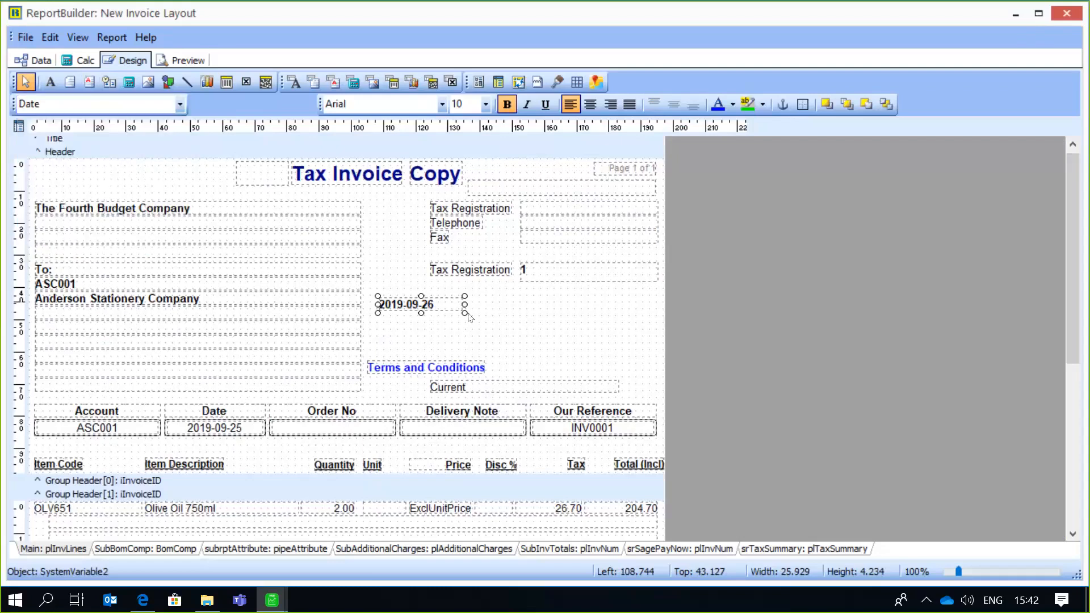
{"action": "left_click_drag", "start_coordinate": [437, 304], "coordinate": [211, 174]}
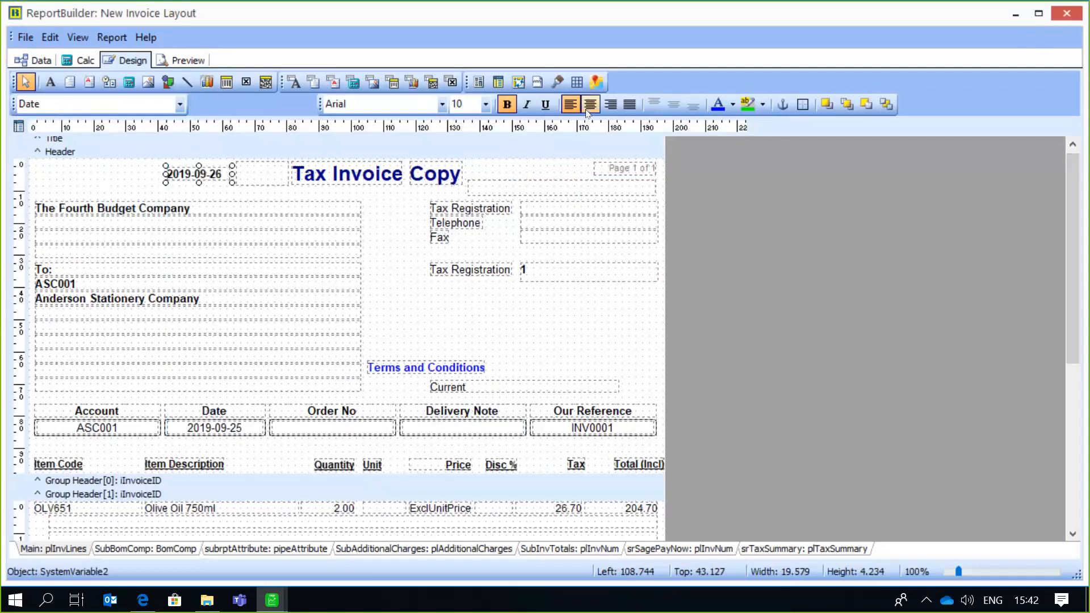
- Set the font colour of the date variable beside the title to green
{"action": "left_click", "coordinate": [733, 105]}
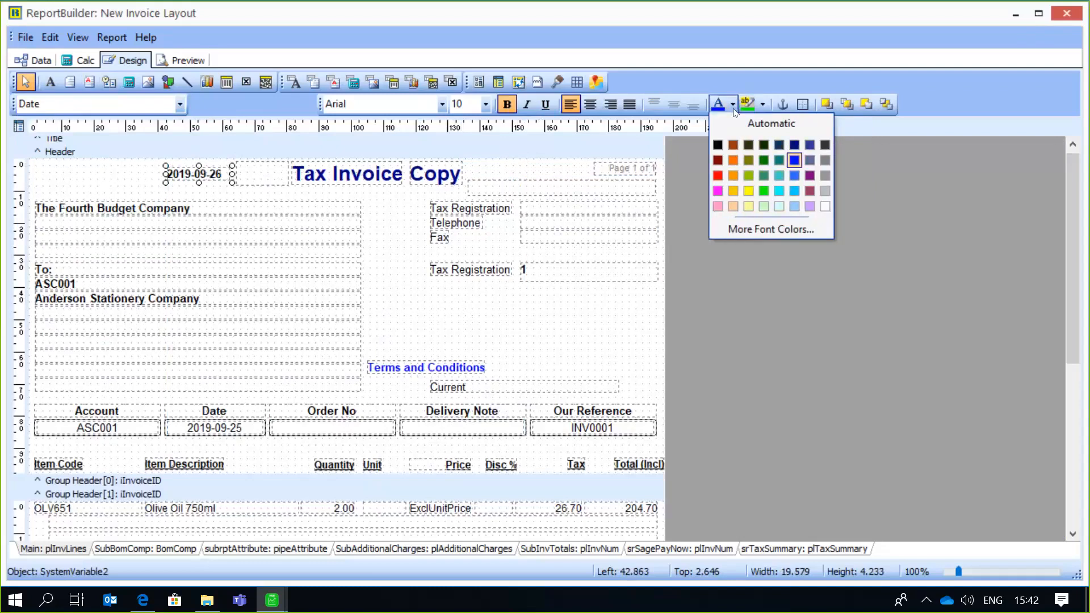
{"action": "left_click", "coordinate": [765, 176]}
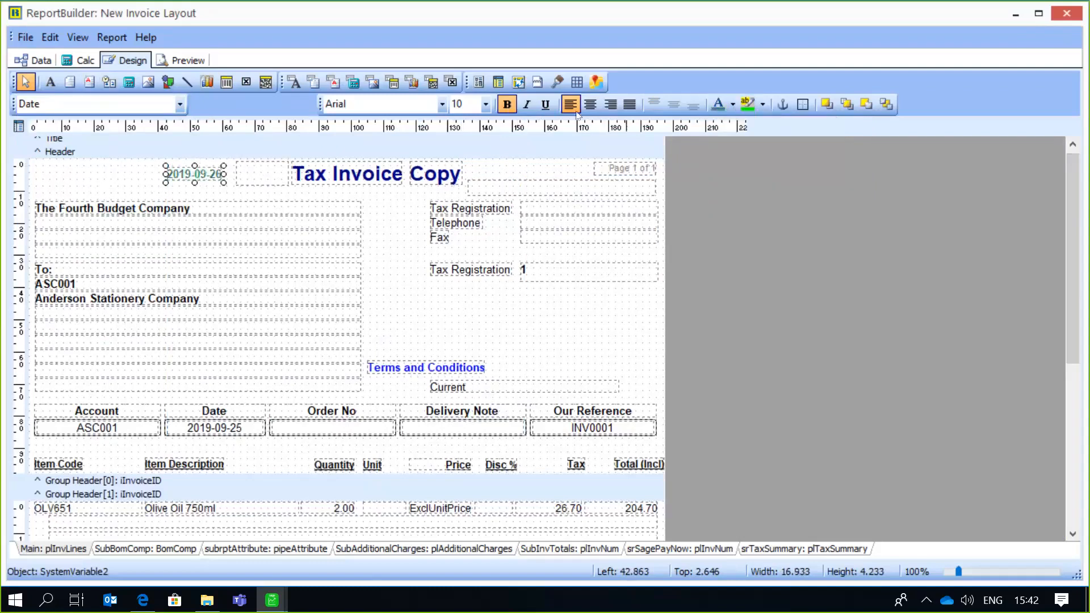
{"action": "left_click", "coordinate": [507, 105]}
{"action": "left_click", "coordinate": [512, 110]}
{"action": "left_click", "coordinate": [487, 332]}
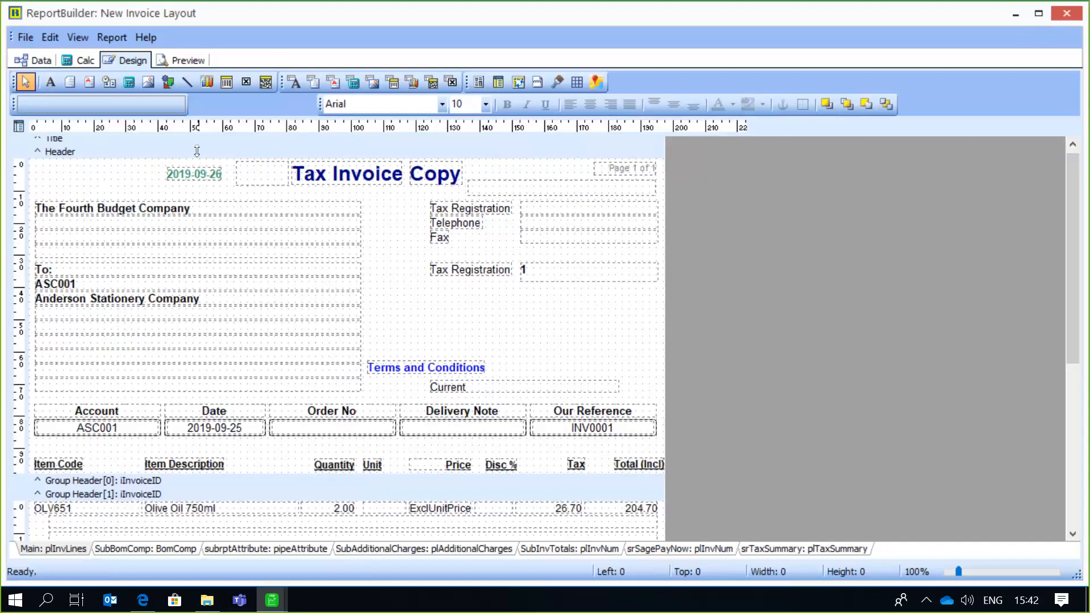
- Insert an image placeholder of about 36 by 18 mm in the header, directly below the customer's tax number field
{"action": "left_click", "coordinate": [150, 83]}
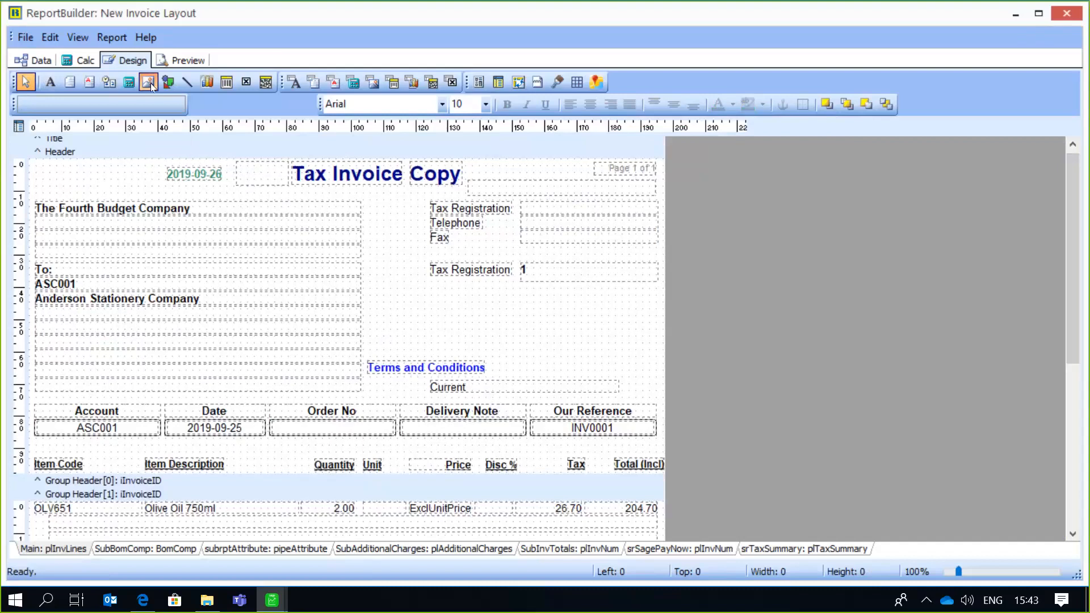
{"action": "left_click", "coordinate": [436, 309]}
{"action": "left_click", "coordinate": [483, 331]}
{"action": "left_click", "coordinate": [476, 329]}
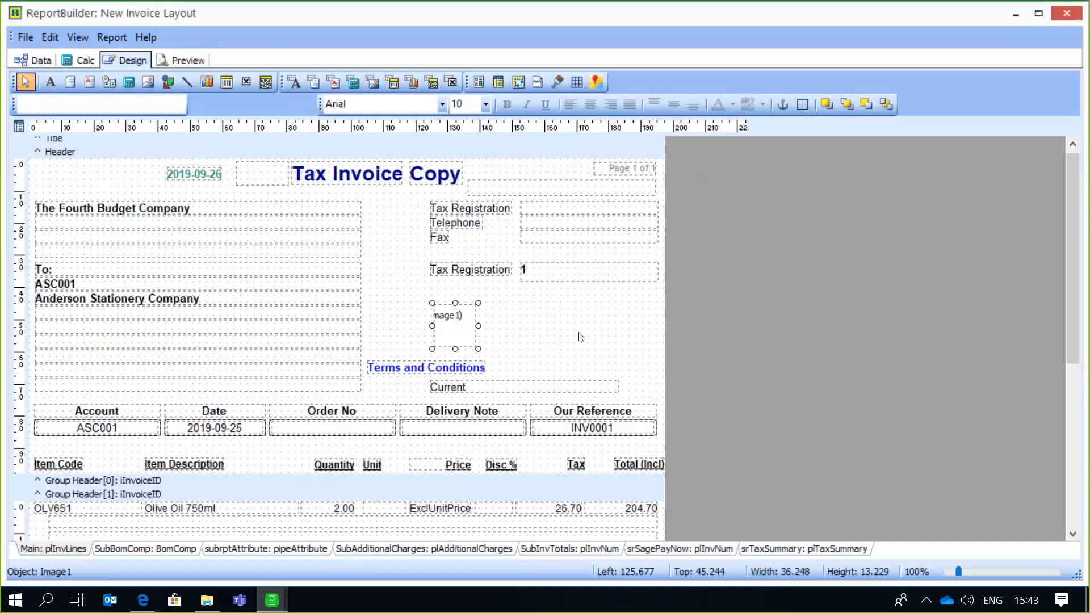
{"action": "left_click_drag", "start_coordinate": [478, 326], "coordinate": [552, 326]}
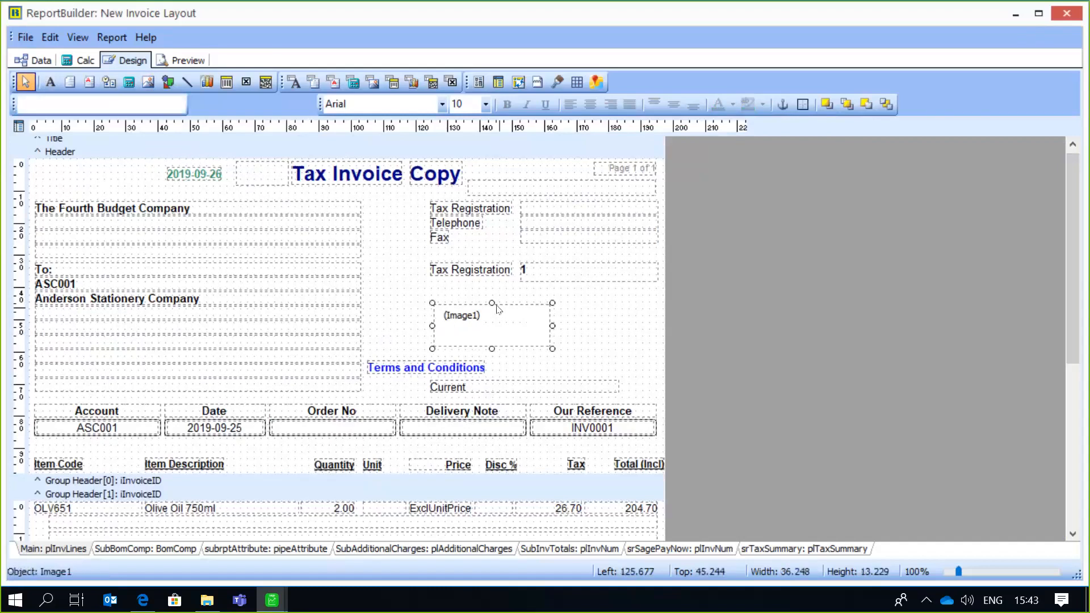
{"action": "left_click_drag", "start_coordinate": [492, 304], "coordinate": [491, 291]}
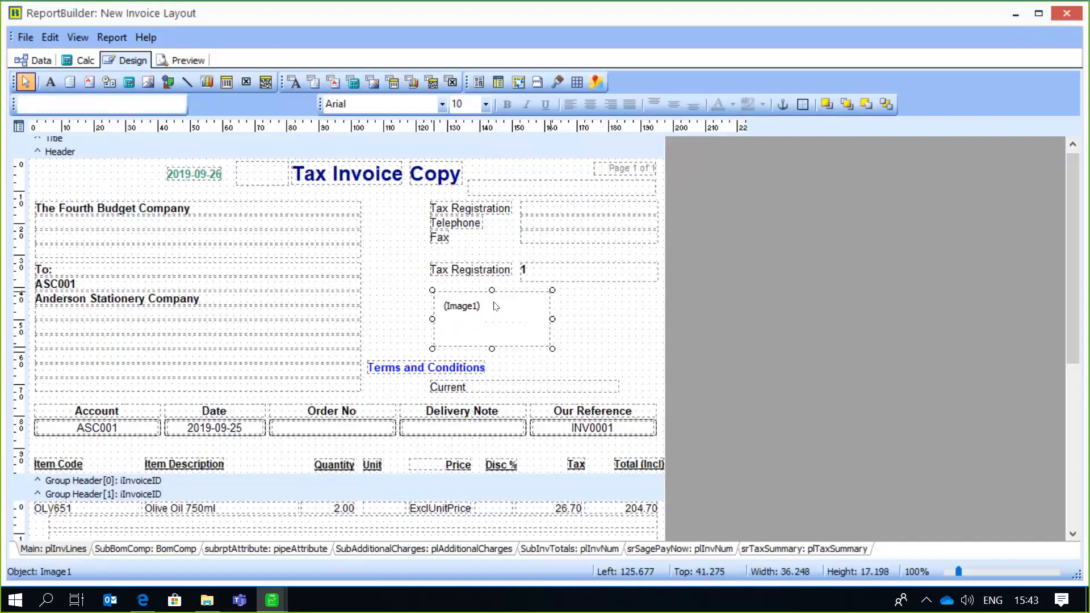
{"action": "left_click_drag", "start_coordinate": [493, 348], "coordinate": [590, 322]}
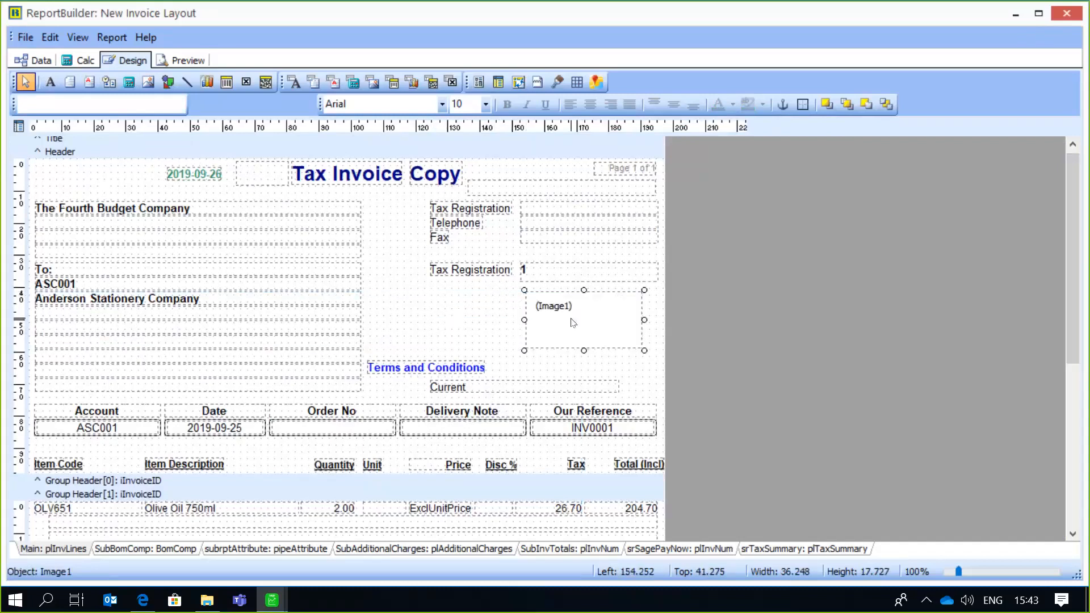
- Load the picture "reports mouseover" from the Camera Roll folder in Pictures into the image placeholder
{"action": "right_click", "coordinate": [573, 323]}
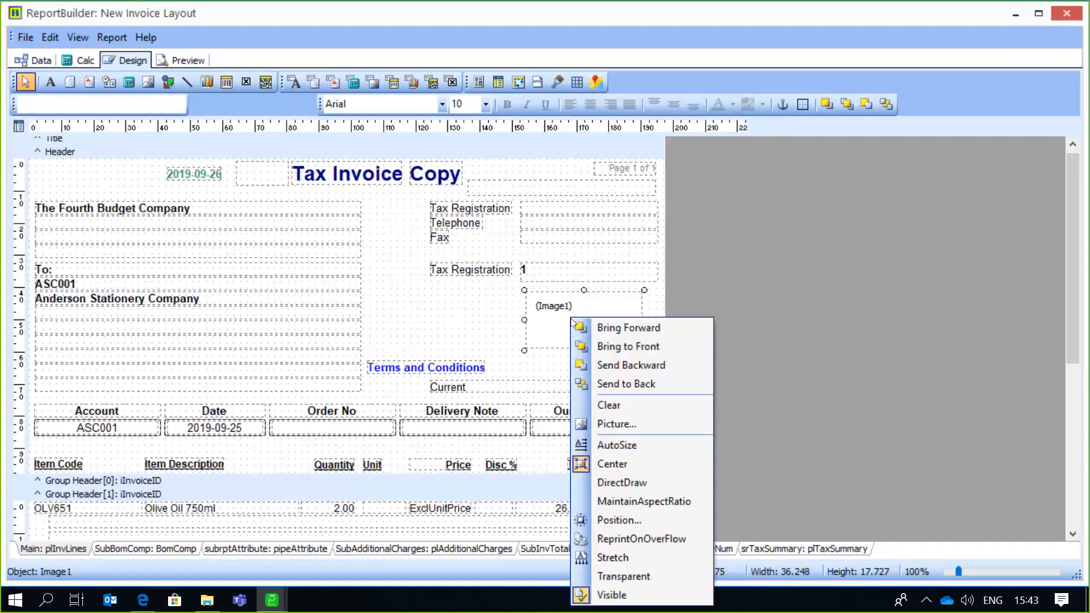
{"action": "left_click", "coordinate": [638, 427]}
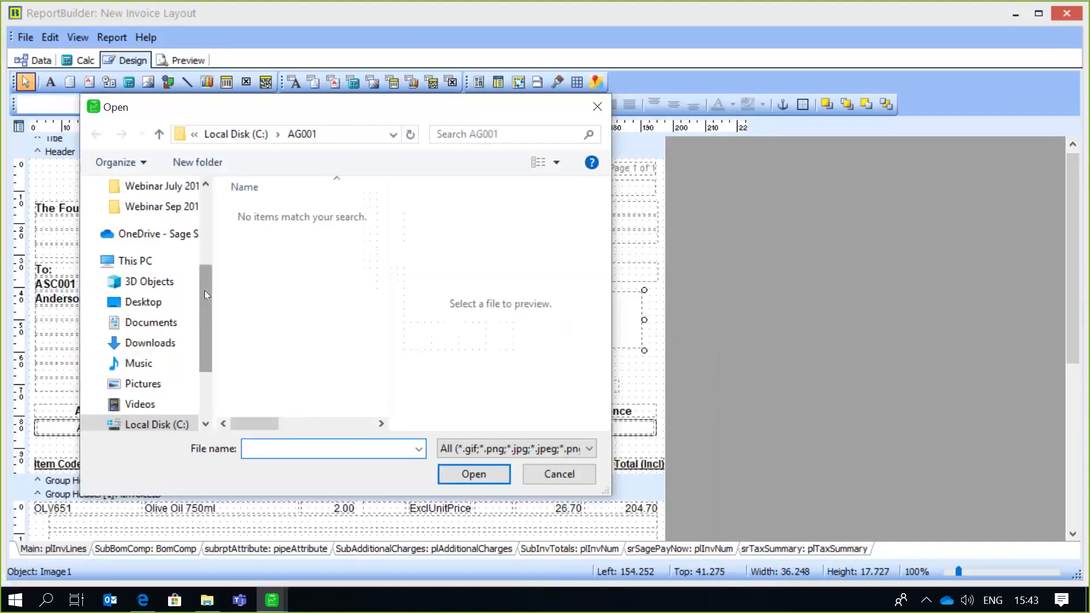
{"action": "left_click_drag", "start_coordinate": [204, 286], "coordinate": [205, 217]}
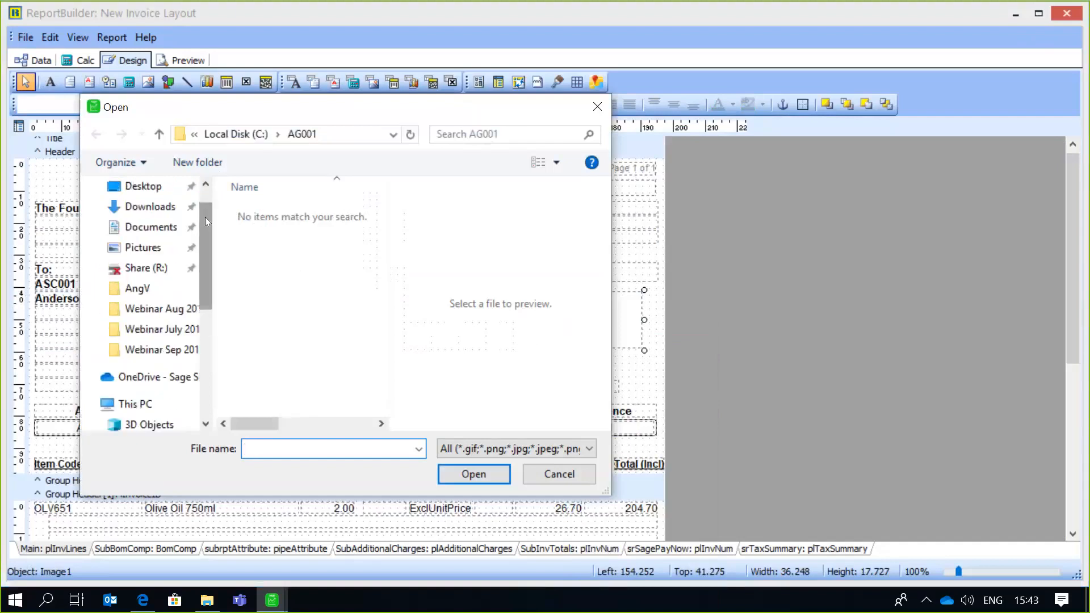
{"action": "left_click", "coordinate": [152, 246]}
{"action": "left_click", "coordinate": [279, 219]}
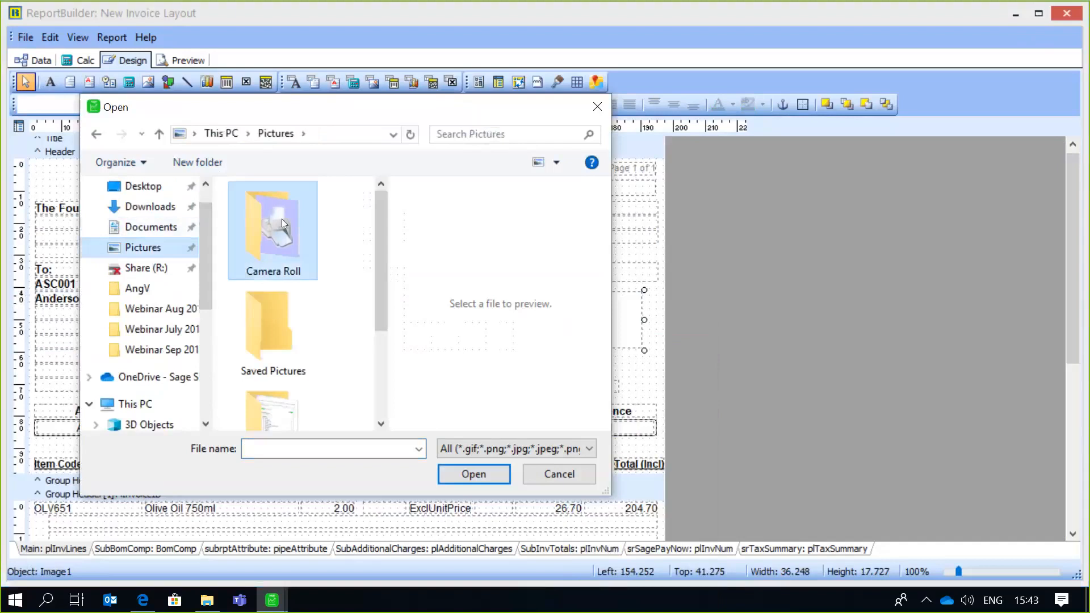
{"action": "double_click", "coordinate": [281, 219]}
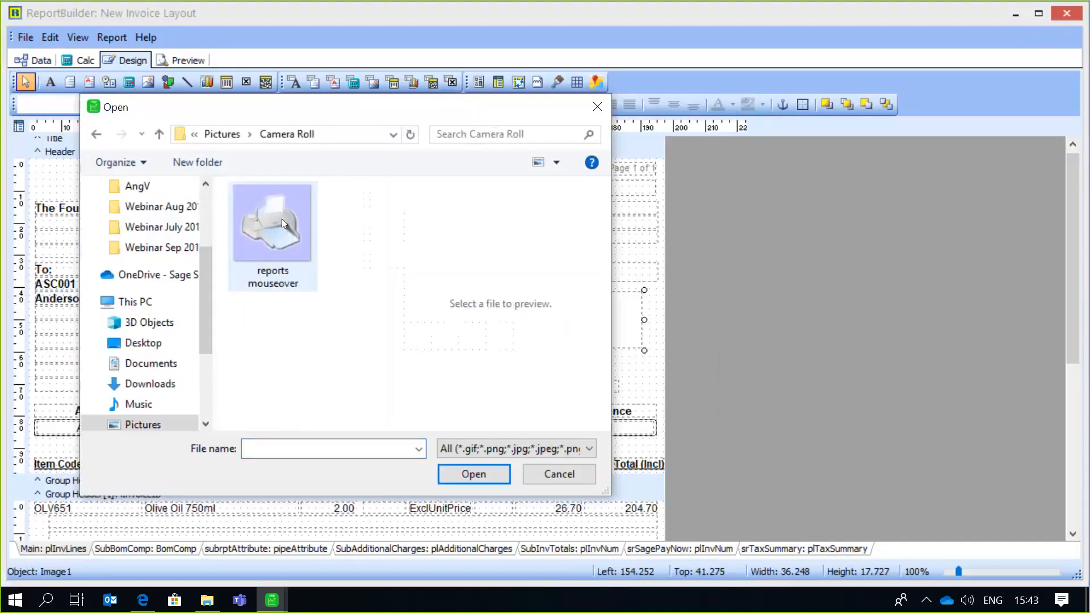
{"action": "left_click", "coordinate": [281, 219]}
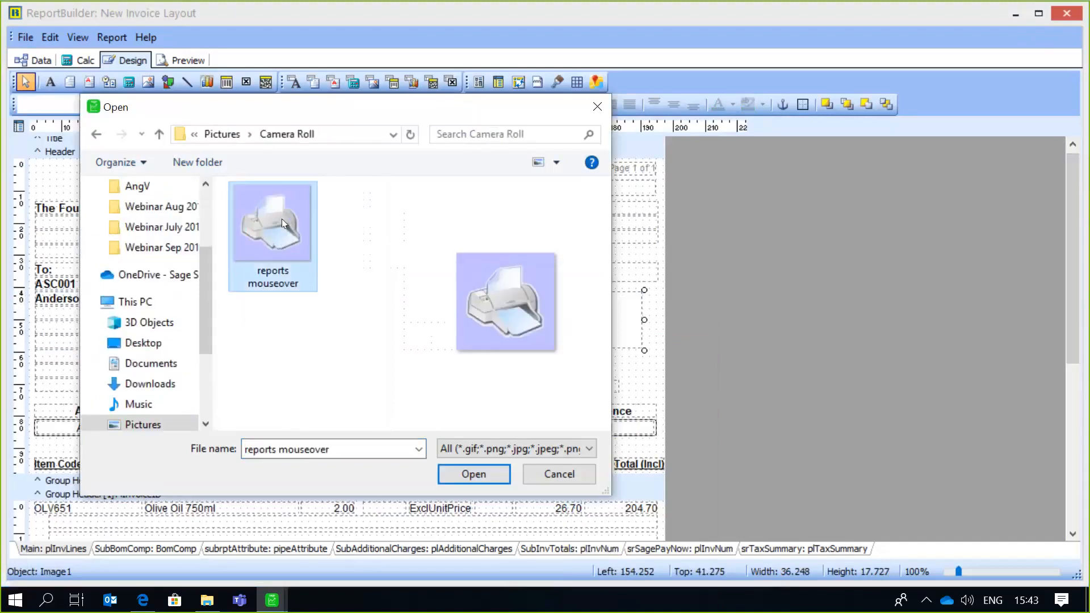
{"action": "left_click", "coordinate": [459, 476]}
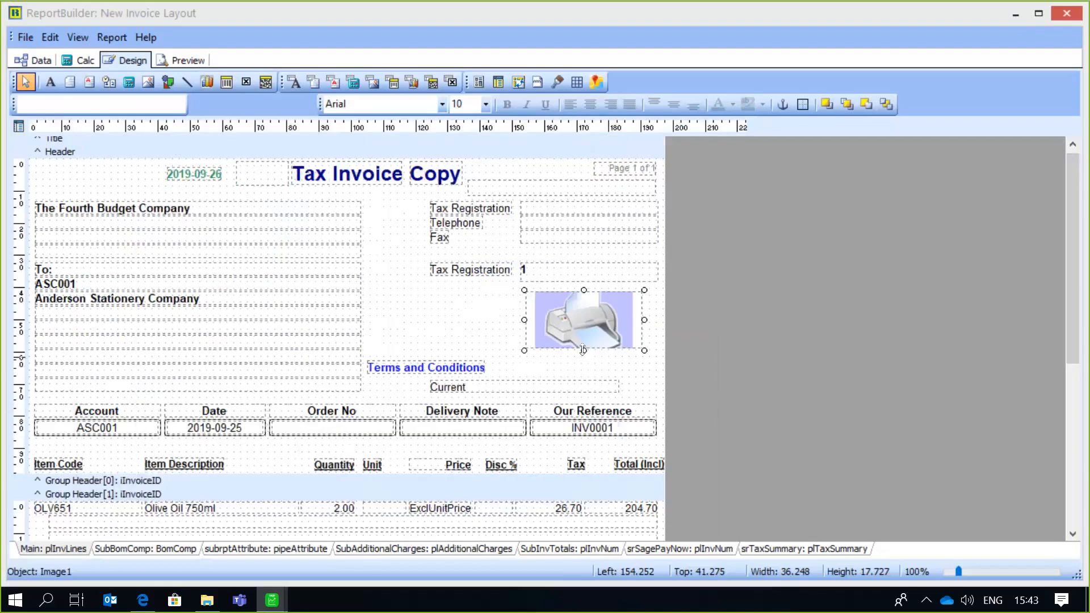
- Resize the printer image in the header to about 34 by 24 mm
{"action": "left_click_drag", "start_coordinate": [583, 349], "coordinate": [582, 366]}
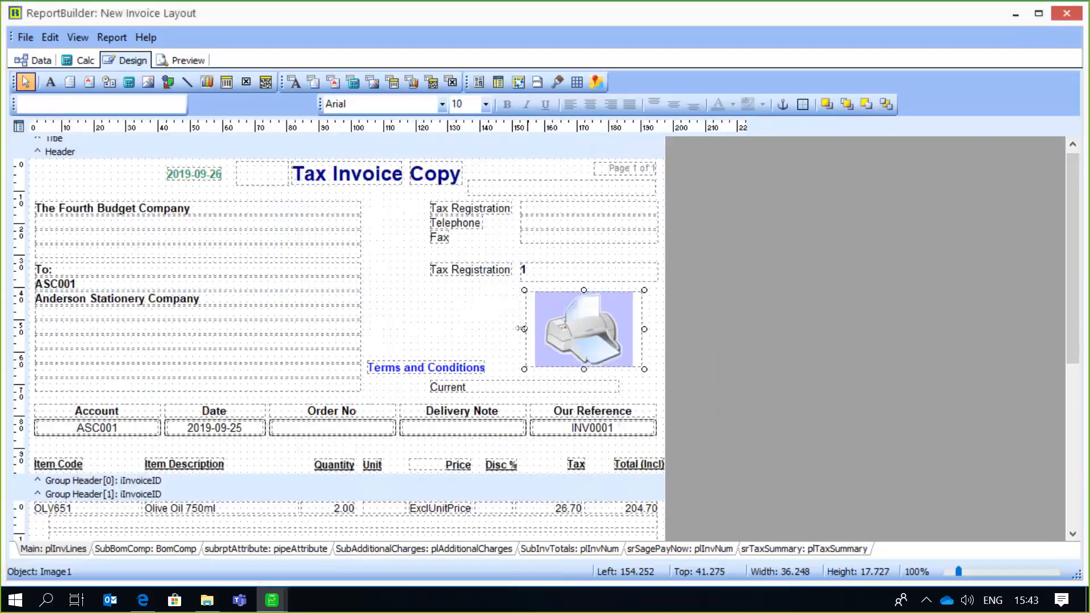
{"action": "left_click_drag", "start_coordinate": [522, 329], "coordinate": [524, 327]}
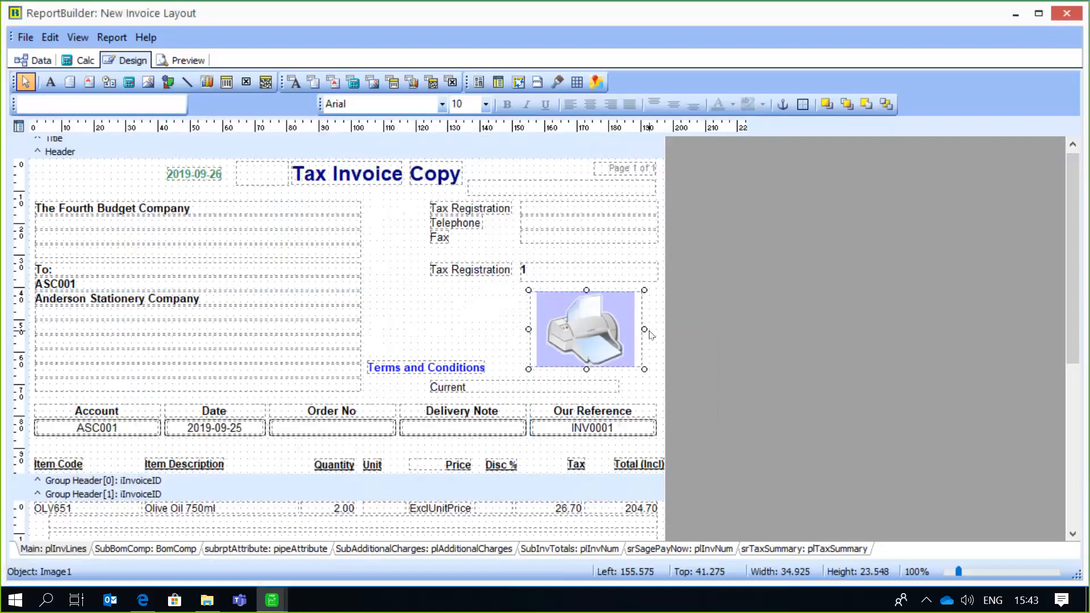
{"action": "left_click_drag", "start_coordinate": [644, 329], "coordinate": [643, 330]}
{"action": "left_click_drag", "start_coordinate": [527, 328], "coordinate": [532, 329]}
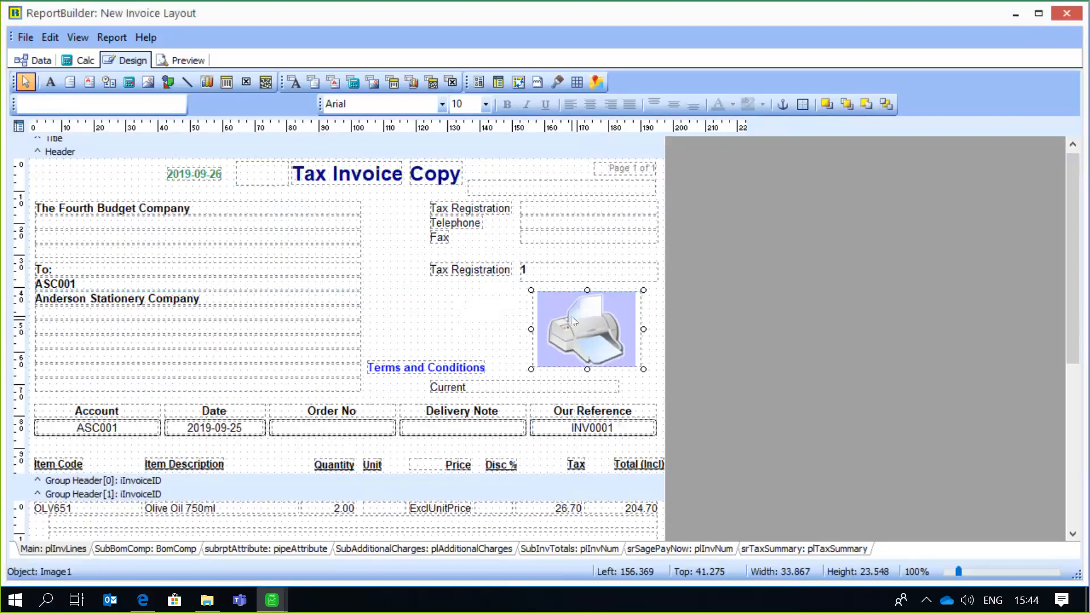
- Move the printer image directly below the lower Tax Registration label and narrow it to about 32 mm
{"action": "left_click_drag", "start_coordinate": [572, 316], "coordinate": [447, 310]}
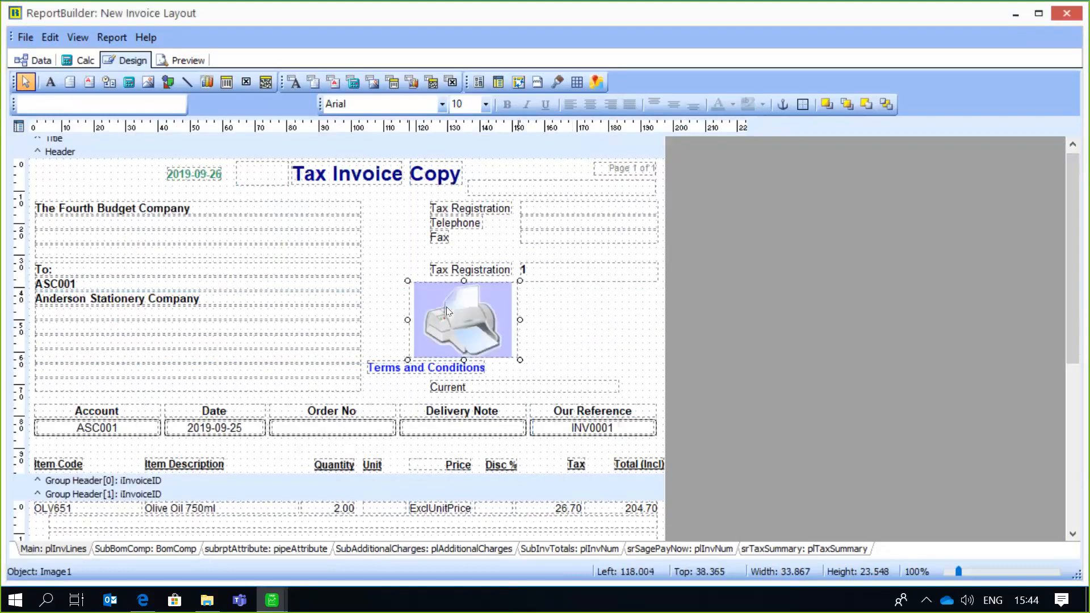
{"action": "left_click", "coordinate": [574, 329]}
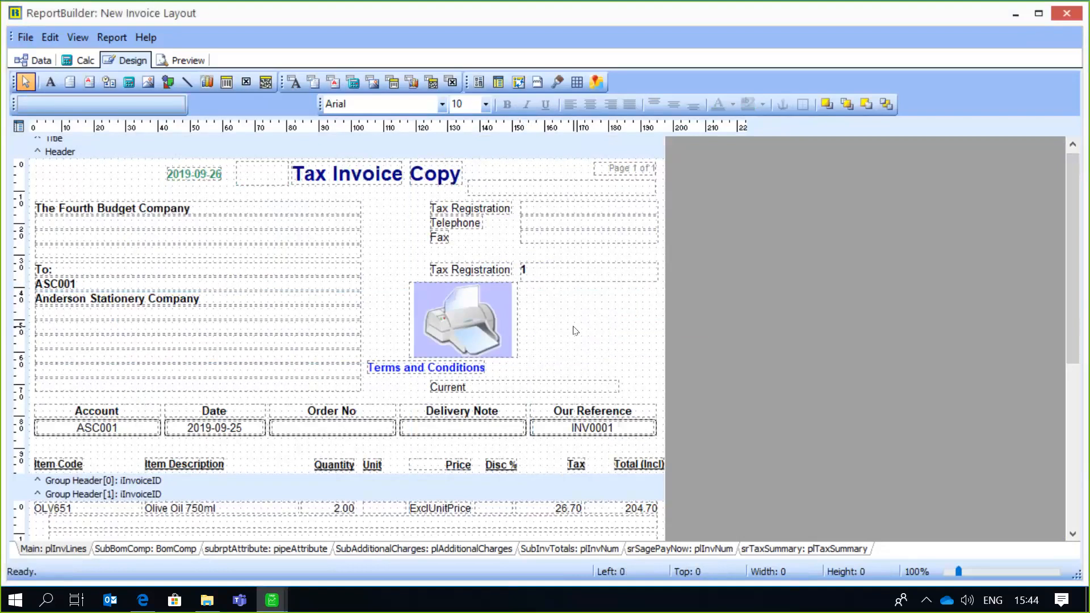
{"action": "left_click", "coordinate": [515, 320]}
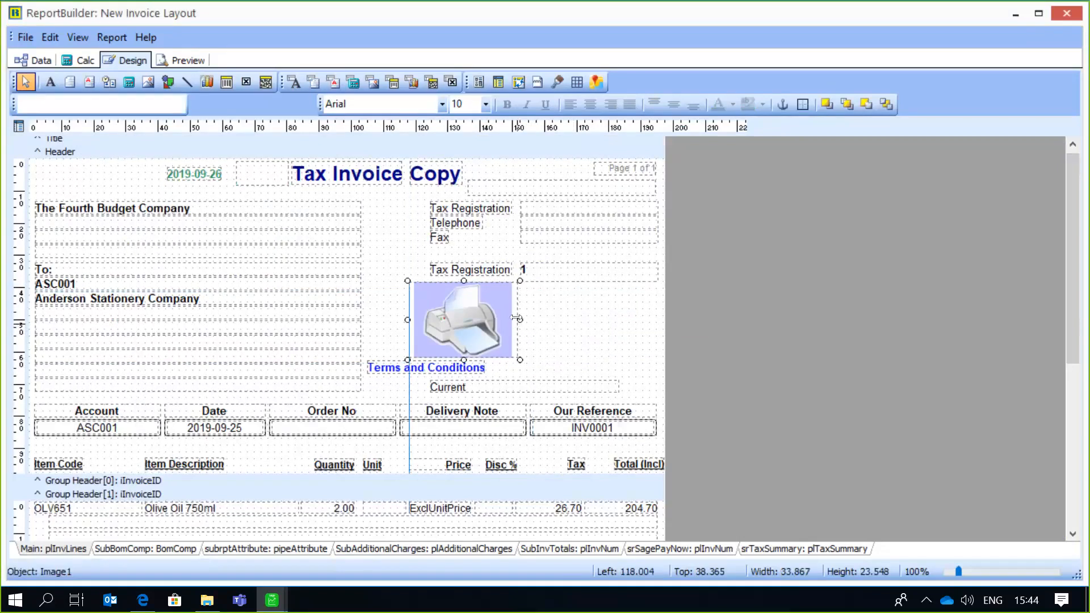
{"action": "left_click_drag", "start_coordinate": [516, 319], "coordinate": [514, 319]}
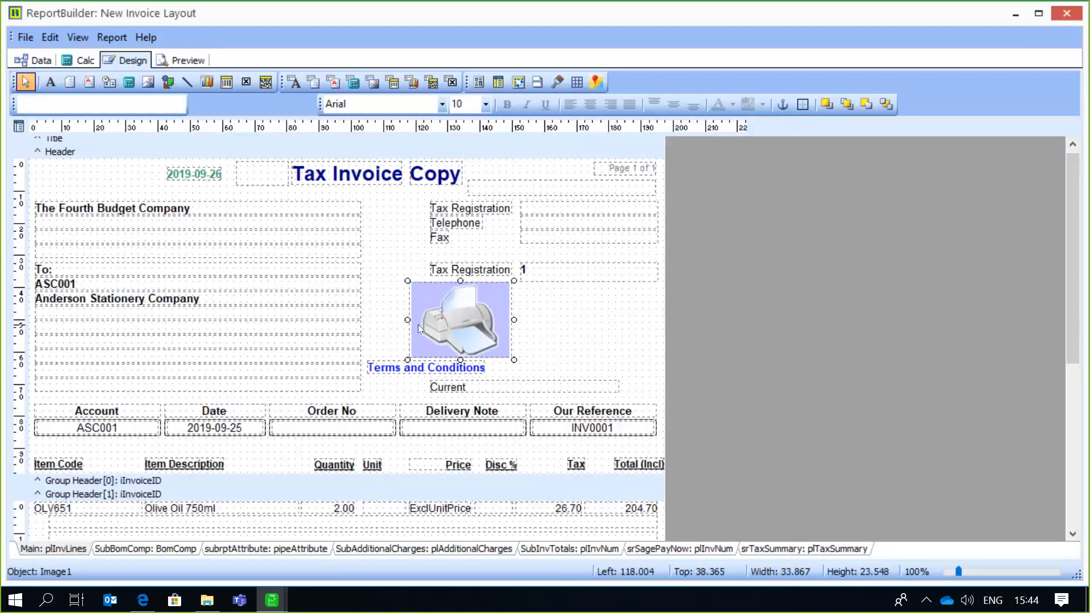
{"action": "left_click_drag", "start_coordinate": [405, 319], "coordinate": [406, 318]}
- Insert a circle shape about 13 mm across in the header and place it below the customer's tax number field
{"action": "left_click", "coordinate": [169, 84]}
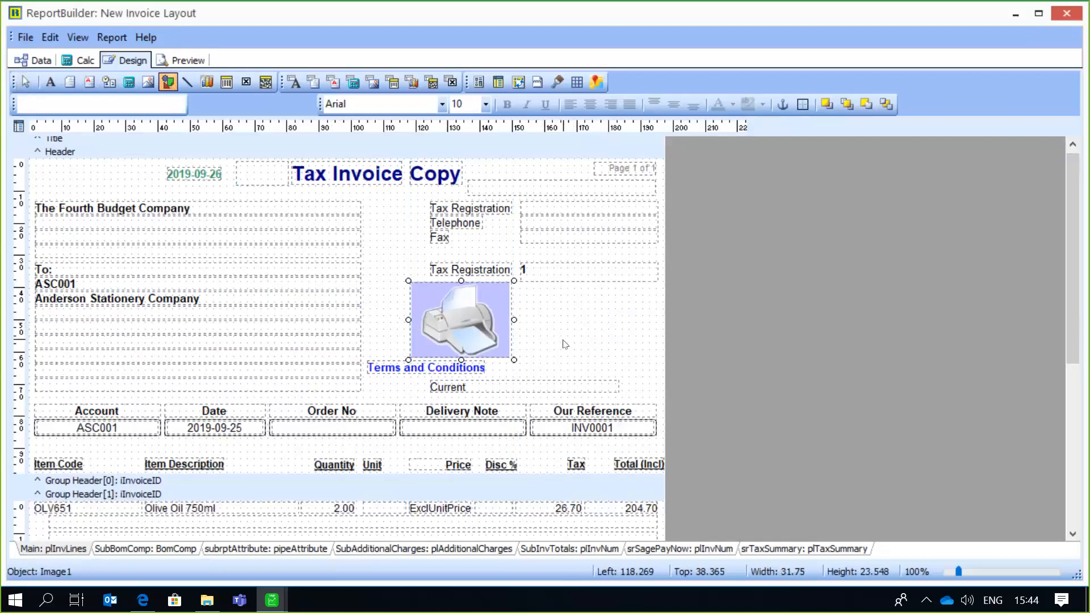
{"action": "left_click", "coordinate": [564, 325]}
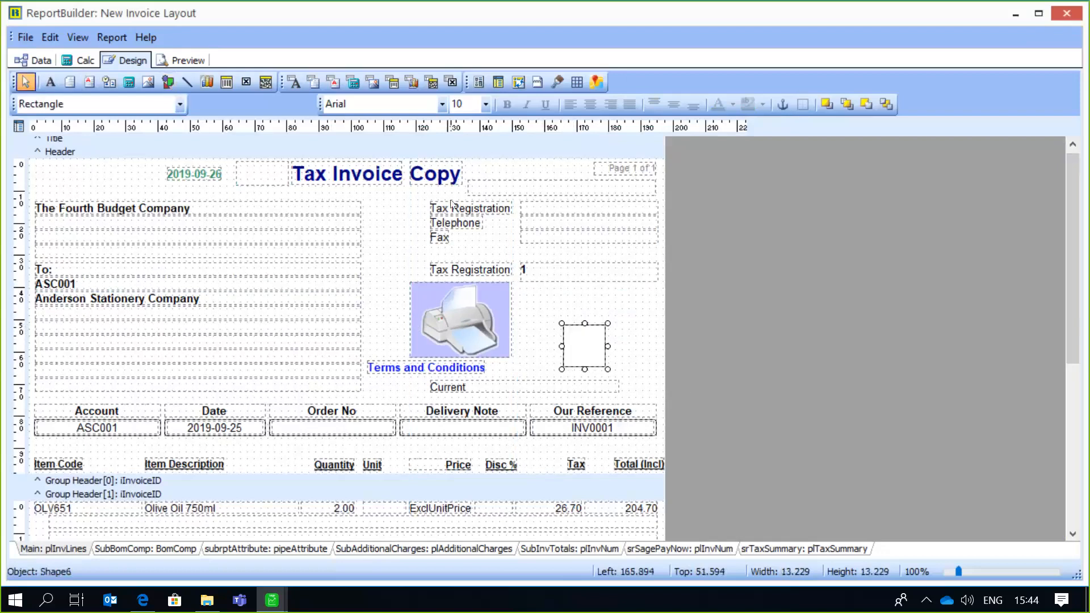
{"action": "left_click", "coordinate": [184, 108]}
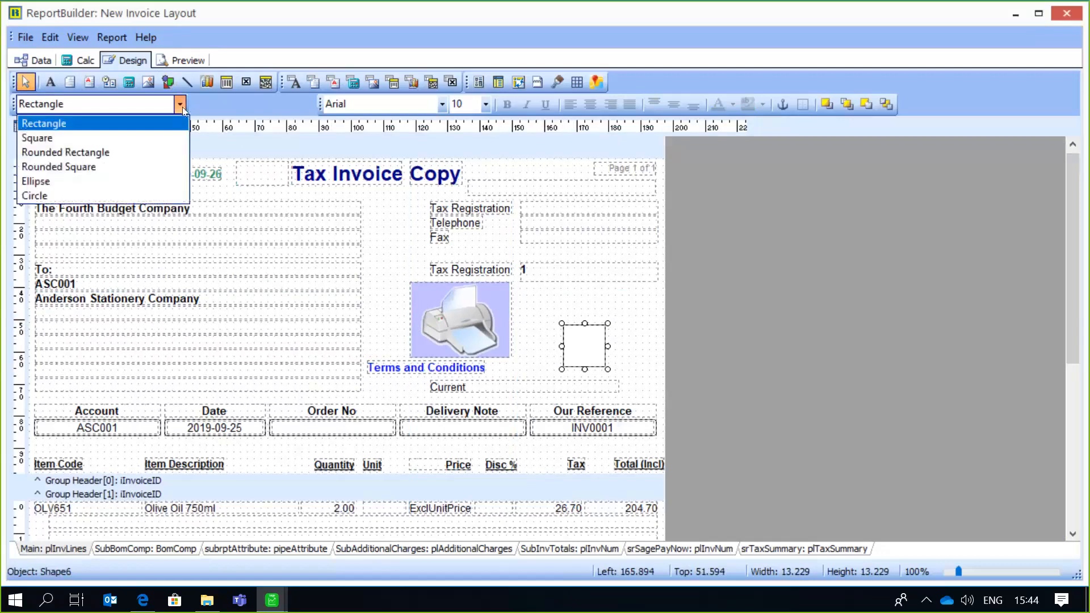
{"action": "key", "text": "Down"}
{"action": "key", "text": "Down"}
{"action": "key", "text": "Down"}
{"action": "key", "text": "Down"}
{"action": "key", "text": "Down"}
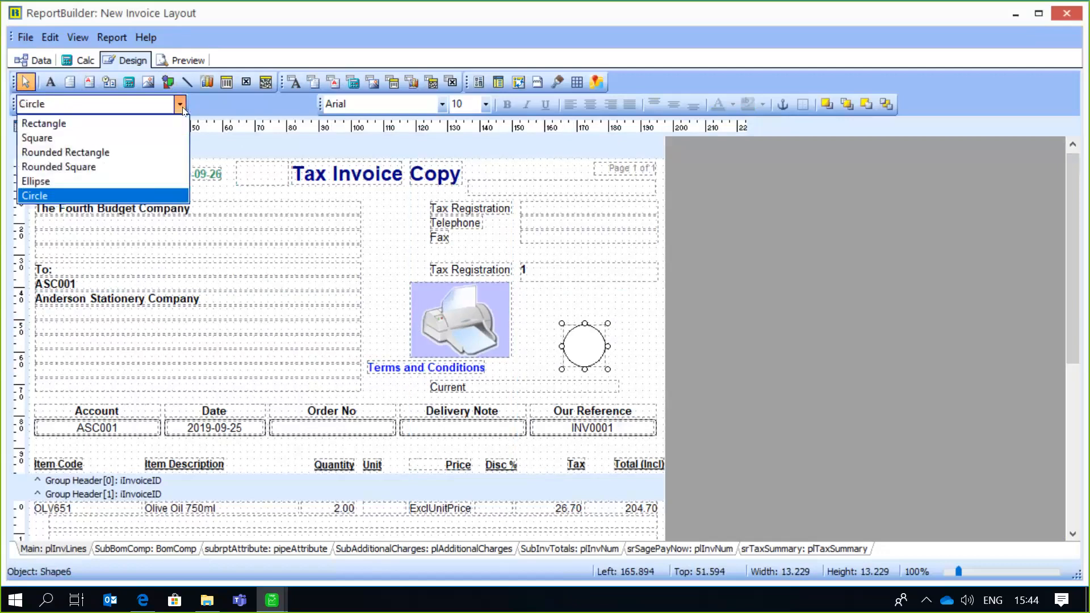
{"action": "left_click", "coordinate": [38, 193]}
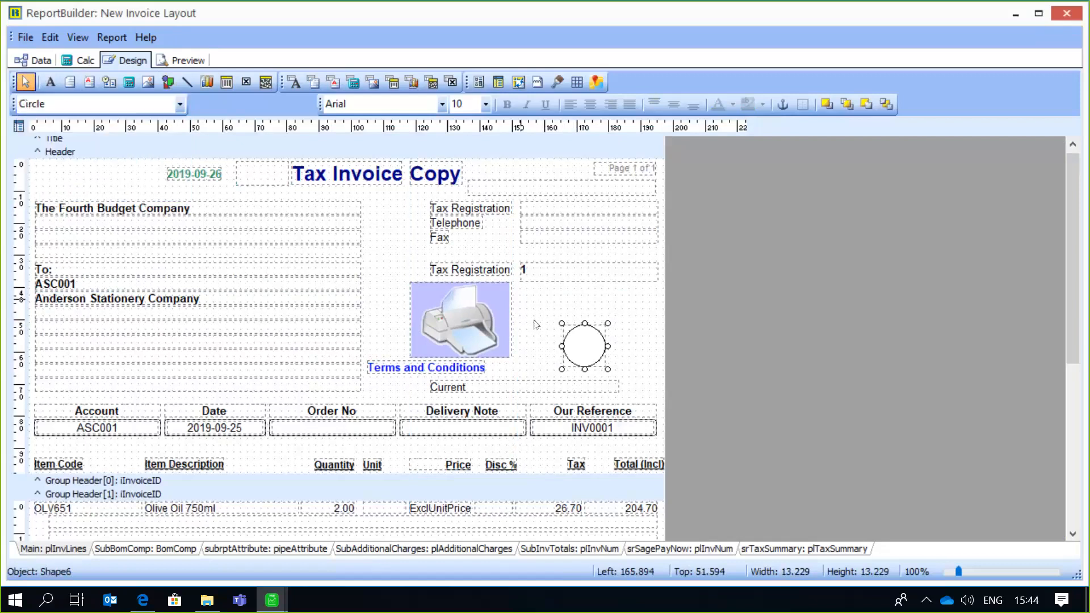
{"action": "left_click_drag", "start_coordinate": [589, 329], "coordinate": [610, 295]}
{"action": "left_click", "coordinate": [518, 329]}
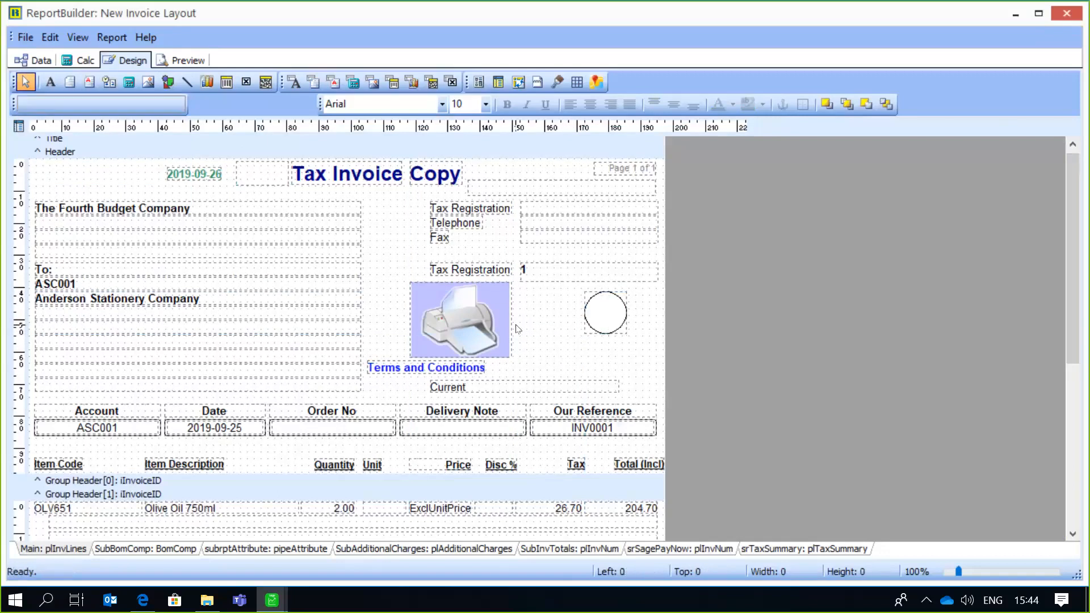
- Insert a line about 13 mm wide just below the circle and set its line position to Bottom
{"action": "left_click", "coordinate": [188, 83]}
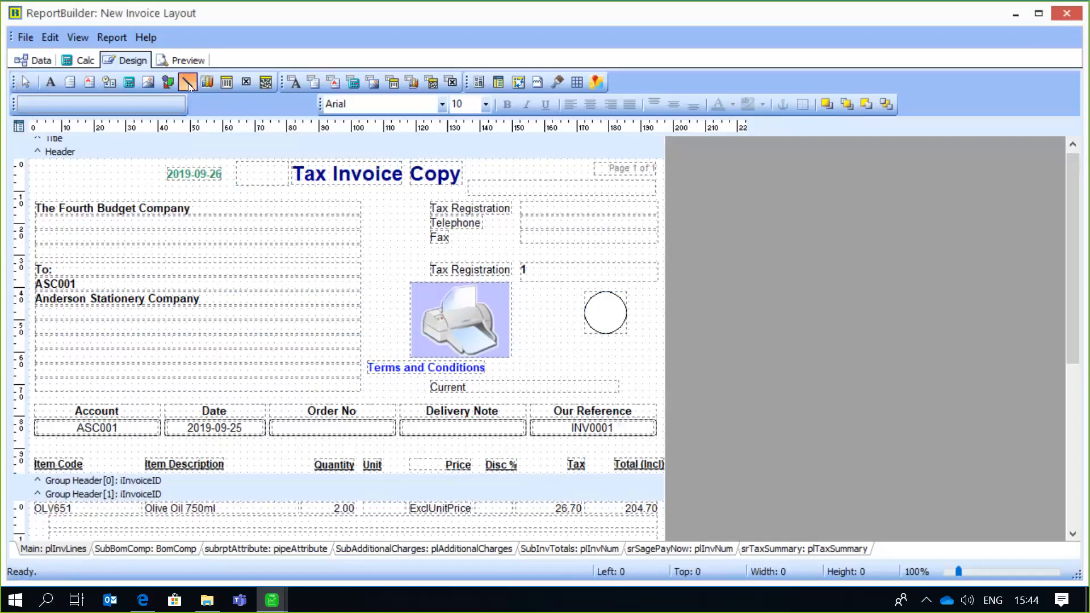
{"action": "left_click", "coordinate": [578, 352]}
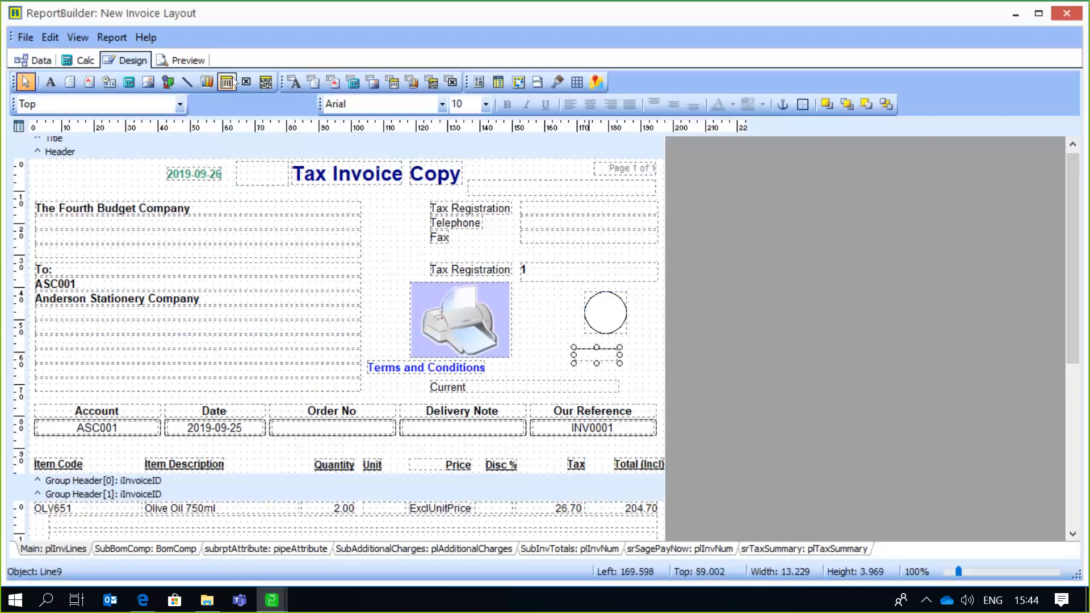
{"action": "left_click", "coordinate": [182, 105]}
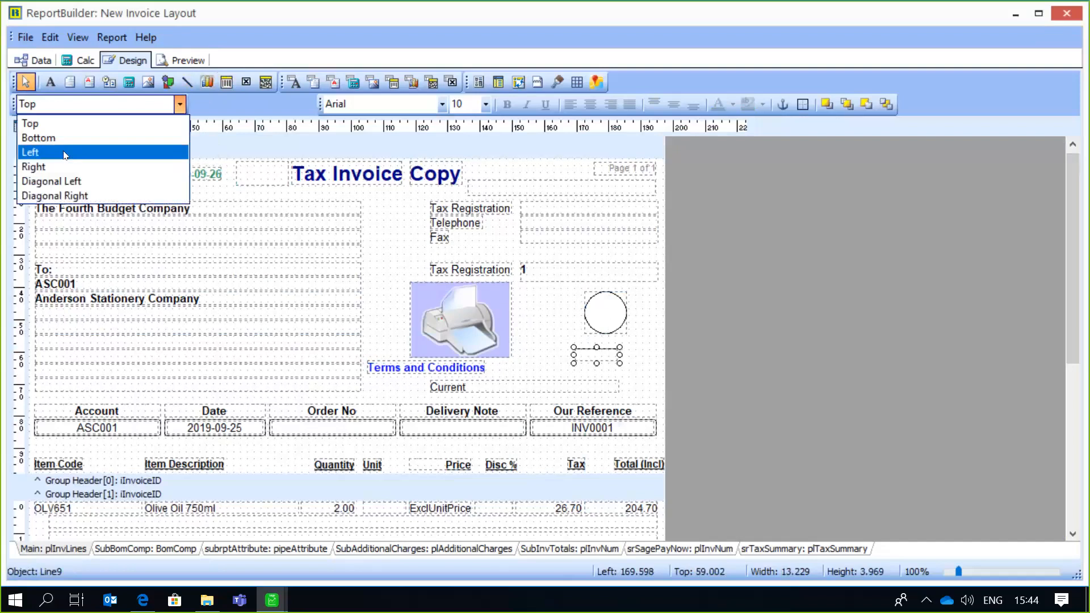
{"action": "left_click", "coordinate": [56, 164]}
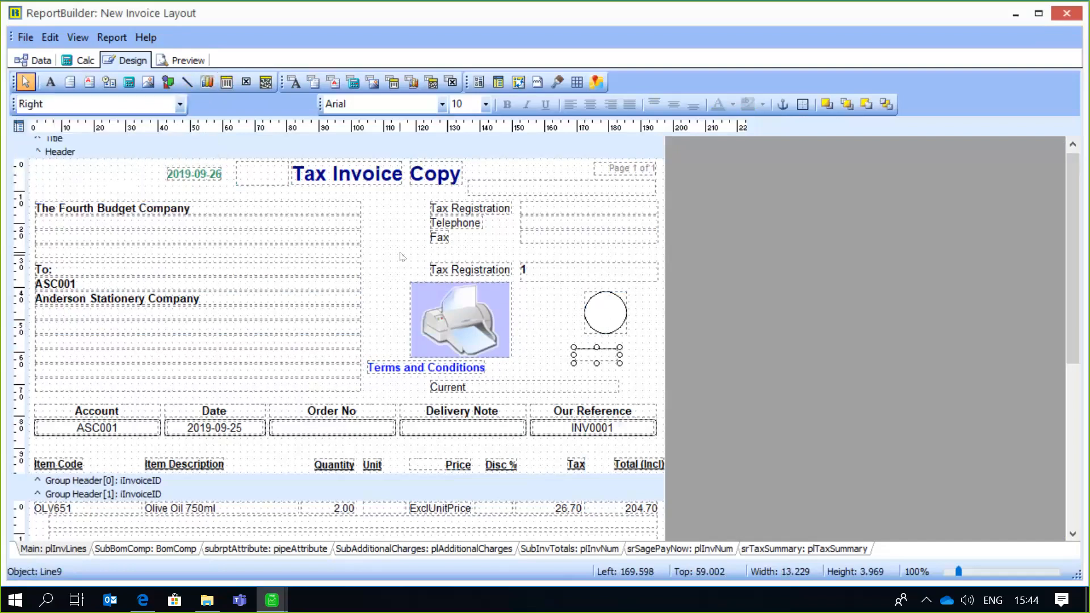
{"action": "left_click", "coordinate": [179, 104]}
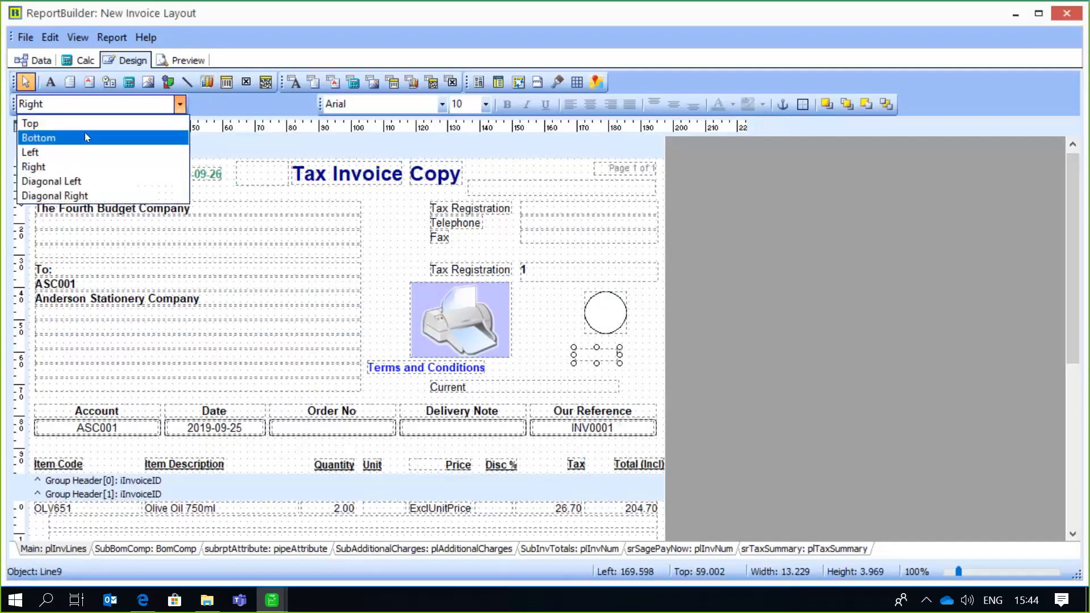
{"action": "left_click", "coordinate": [77, 146]}
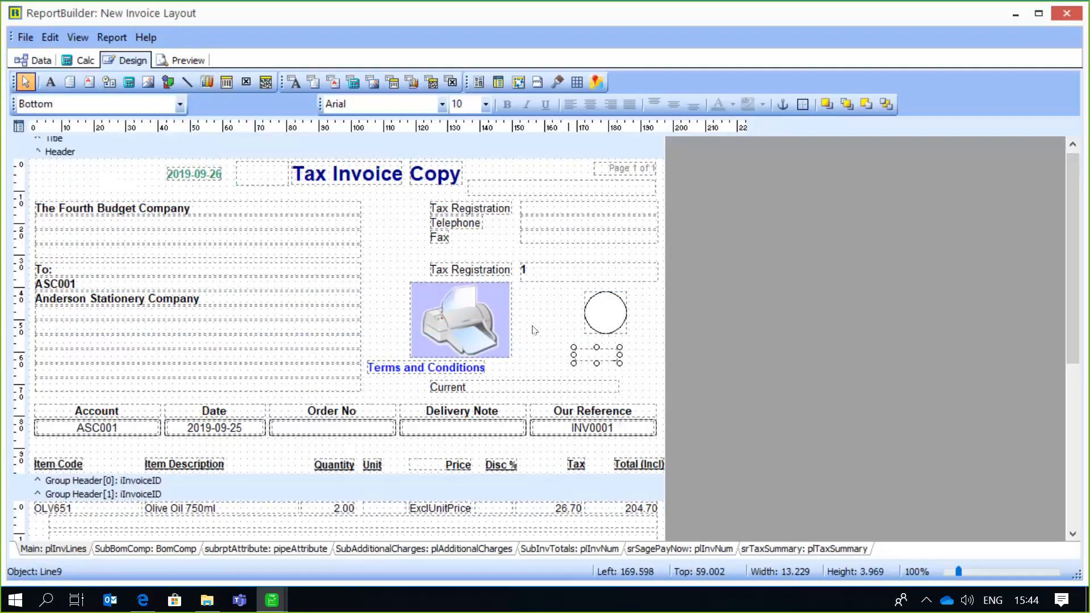
{"action": "left_click", "coordinate": [590, 358]}
{"action": "left_click", "coordinate": [596, 360]}
- Insert a checkbox about 6 mm across between the company address and the Fax label, using the X and Box style
{"action": "left_click", "coordinate": [246, 82]}
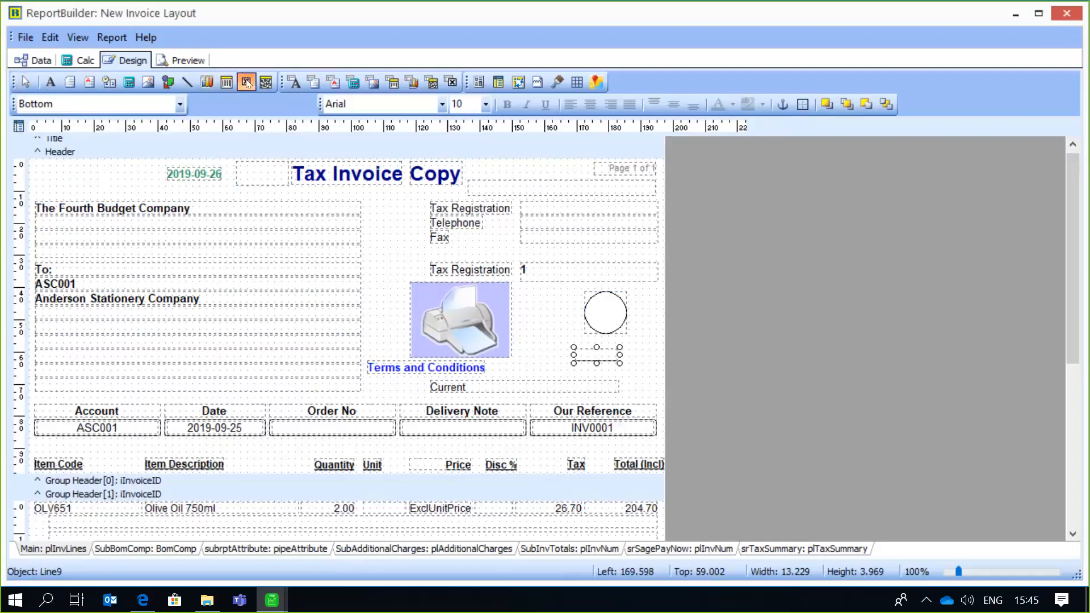
{"action": "left_click", "coordinate": [385, 230]}
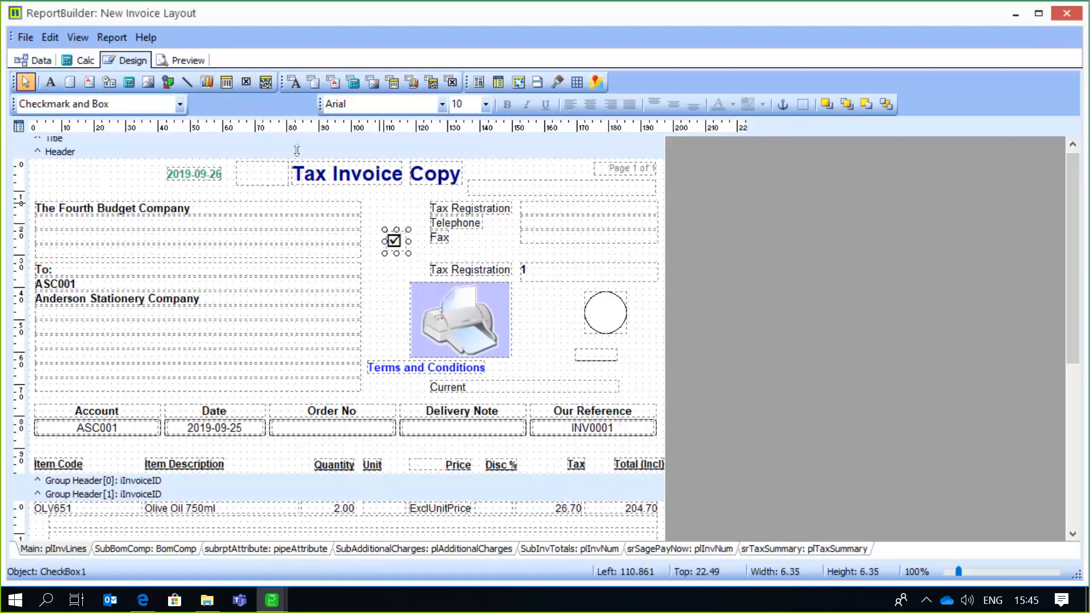
{"action": "left_click", "coordinate": [180, 105]}
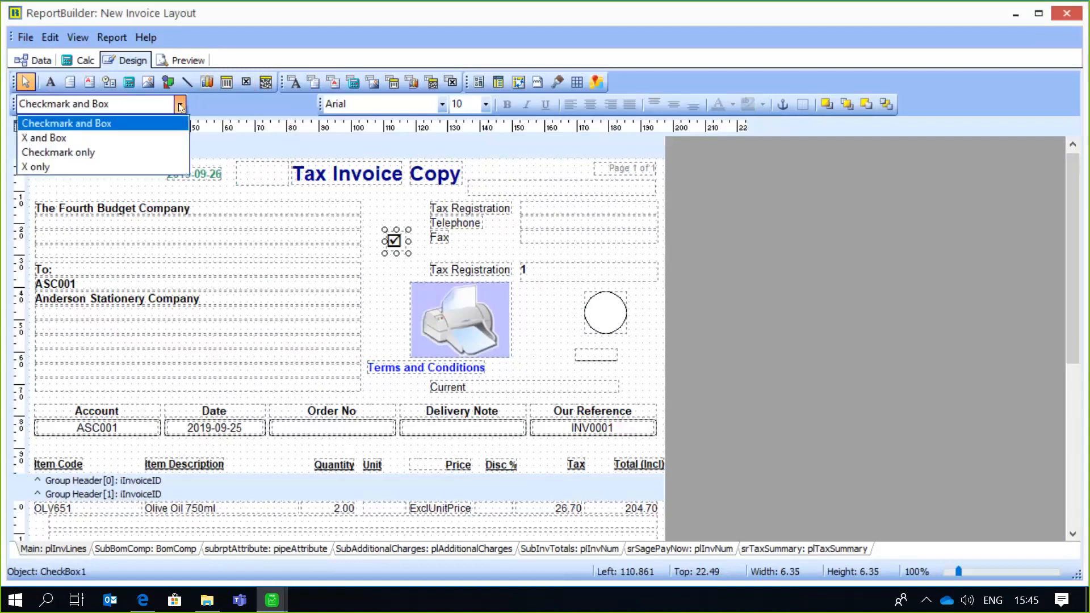
{"action": "left_click", "coordinate": [89, 147]}
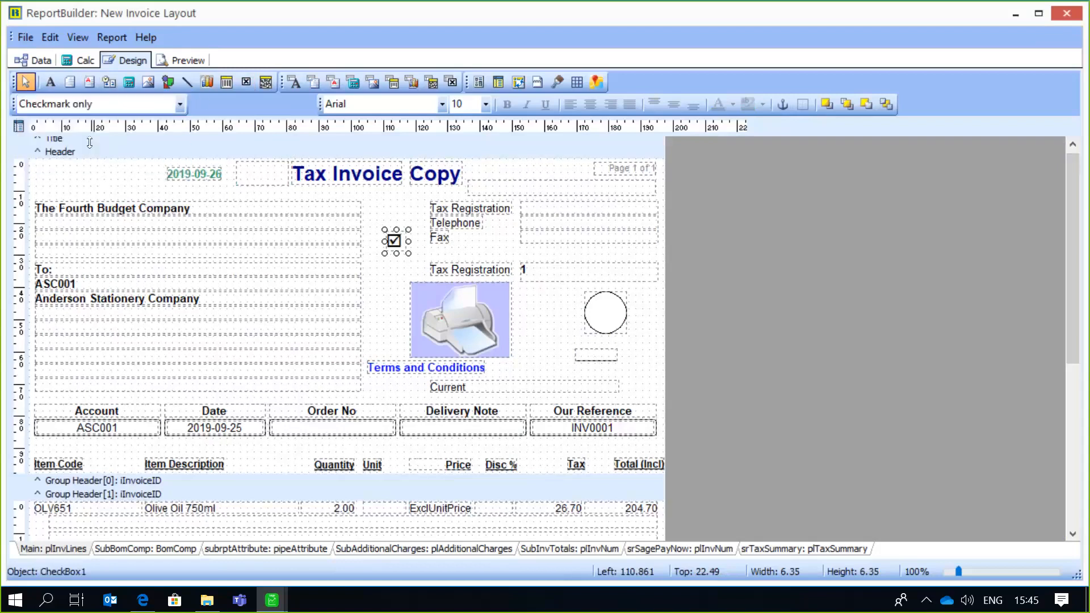
{"action": "left_click", "coordinate": [180, 106]}
{"action": "left_click", "coordinate": [57, 166]}
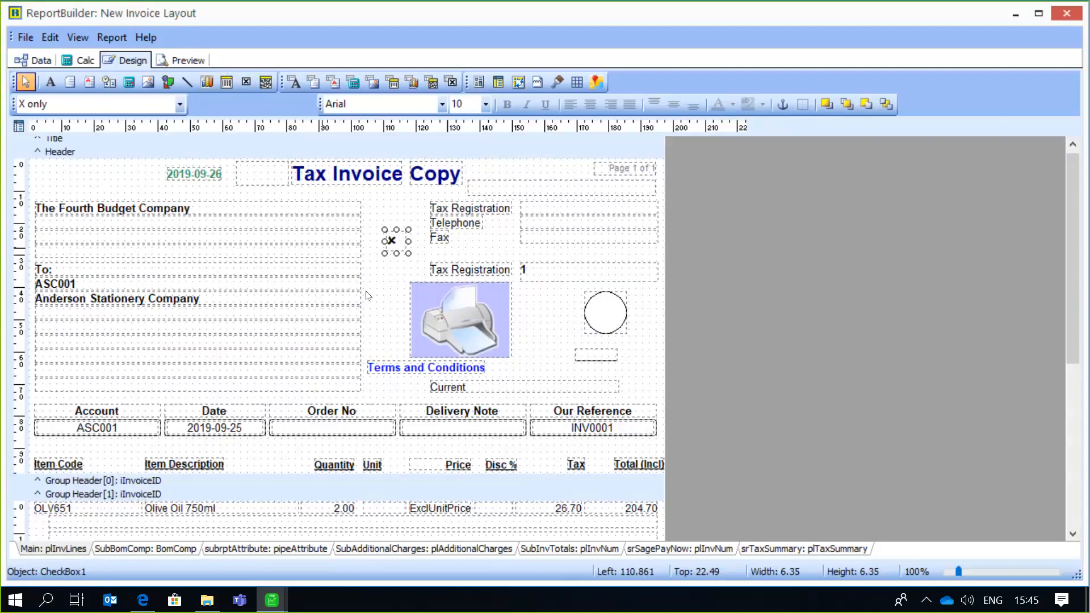
{"action": "left_click", "coordinate": [179, 104]}
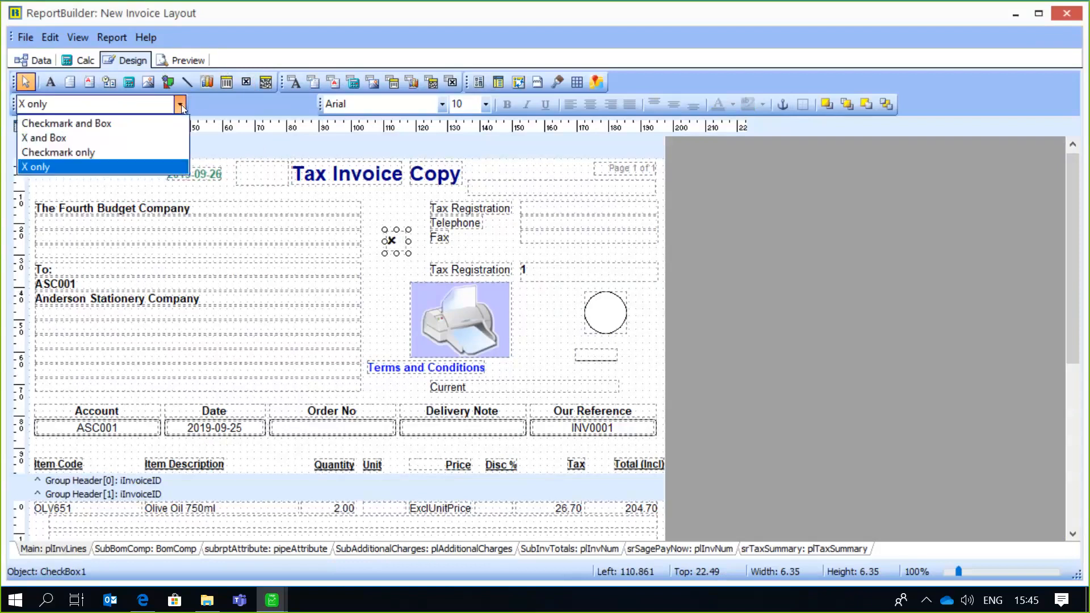
{"action": "left_click", "coordinate": [116, 137]}
{"action": "left_click", "coordinate": [375, 301]}
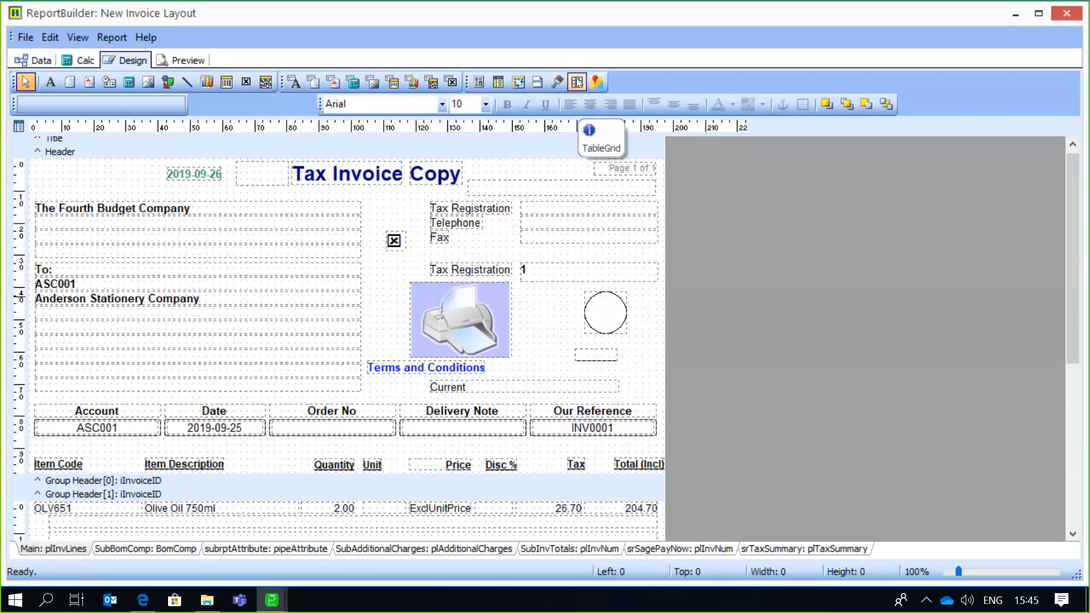
- Move the line between the printer image and the circle, and insert a table grid of about 38 by 13 mm below the circle
{"action": "left_click", "coordinate": [576, 350]}
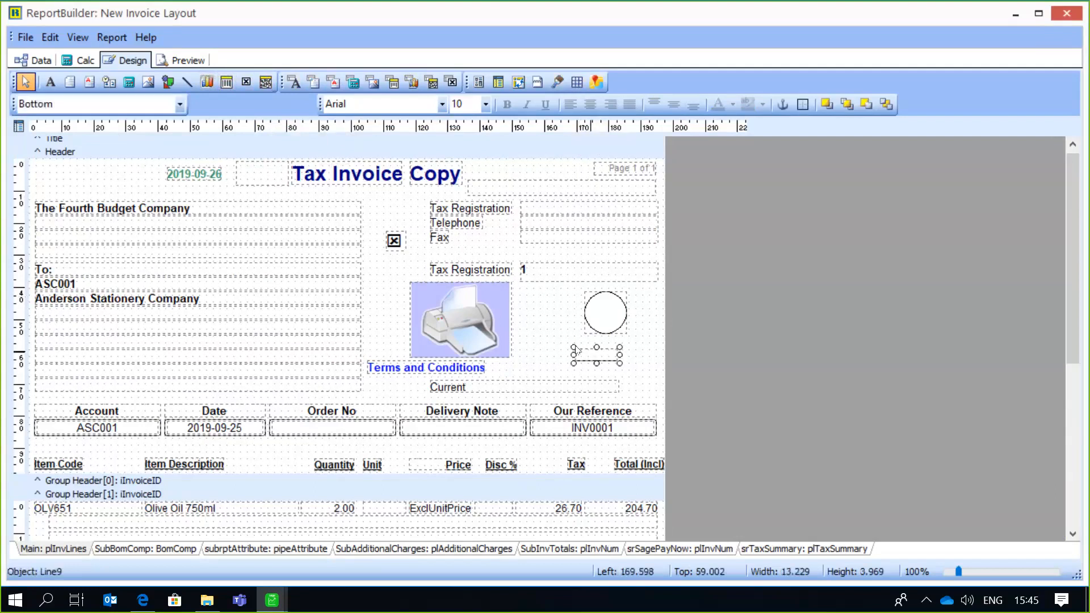
{"action": "left_click_drag", "start_coordinate": [576, 350], "coordinate": [522, 294]}
{"action": "left_click", "coordinate": [577, 83]}
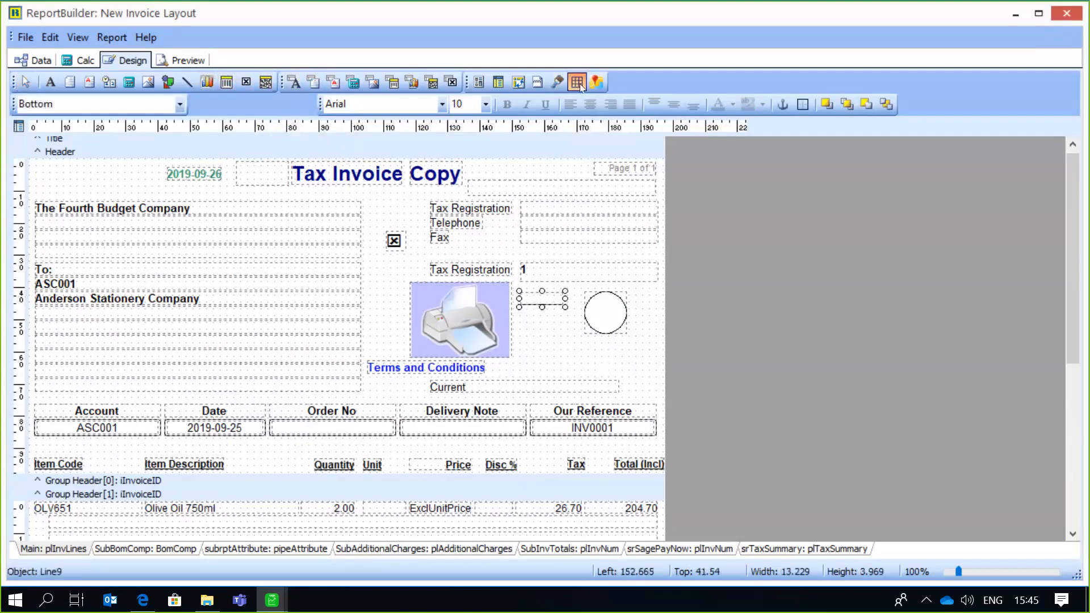
{"action": "left_click", "coordinate": [543, 336]}
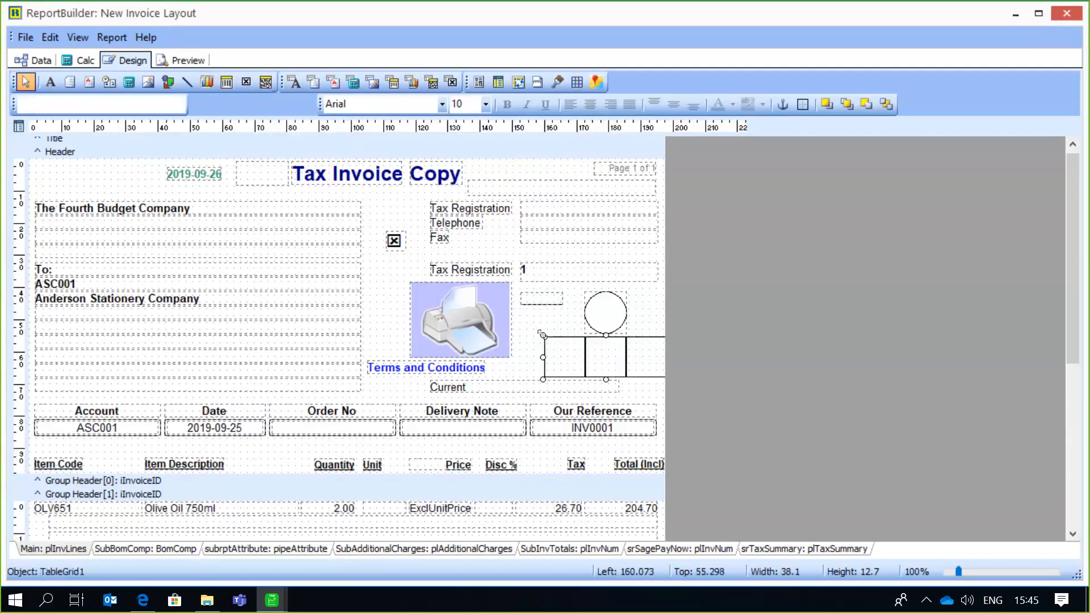
- Narrow the first column of the table grid below the circle to about 1 mm
{"action": "left_click", "coordinate": [577, 355]}
{"action": "left_click_drag", "start_coordinate": [577, 354], "coordinate": [546, 356]}
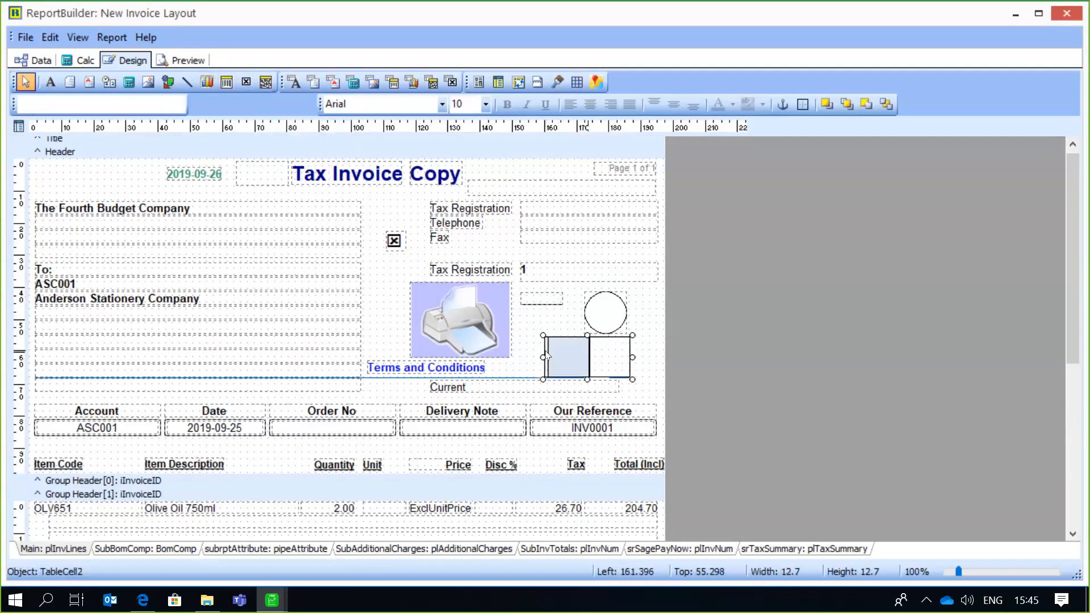
{"action": "left_click", "coordinate": [653, 330]}
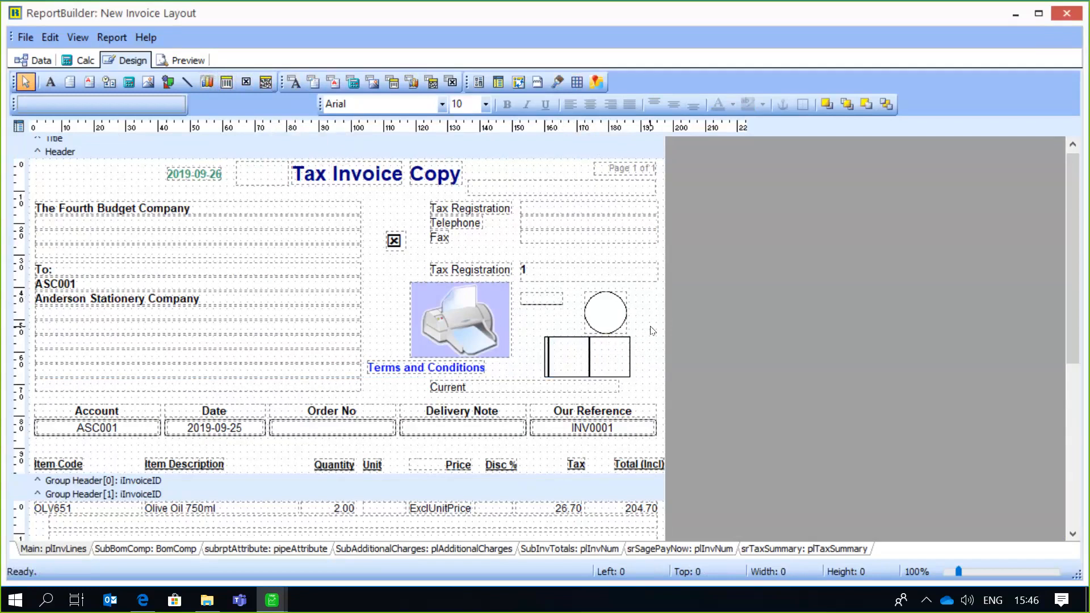
- Save the New Invoice Layout and close the report designer, the print options and the new invoice
{"action": "mouse_move", "coordinate": [1068, 202]}
{"action": "left_mouse_down"}
{"action": "mouse_move", "coordinate": [1084, 294]}
{"action": "mouse_move", "coordinate": [1075, 213]}
{"action": "left_mouse_up"}
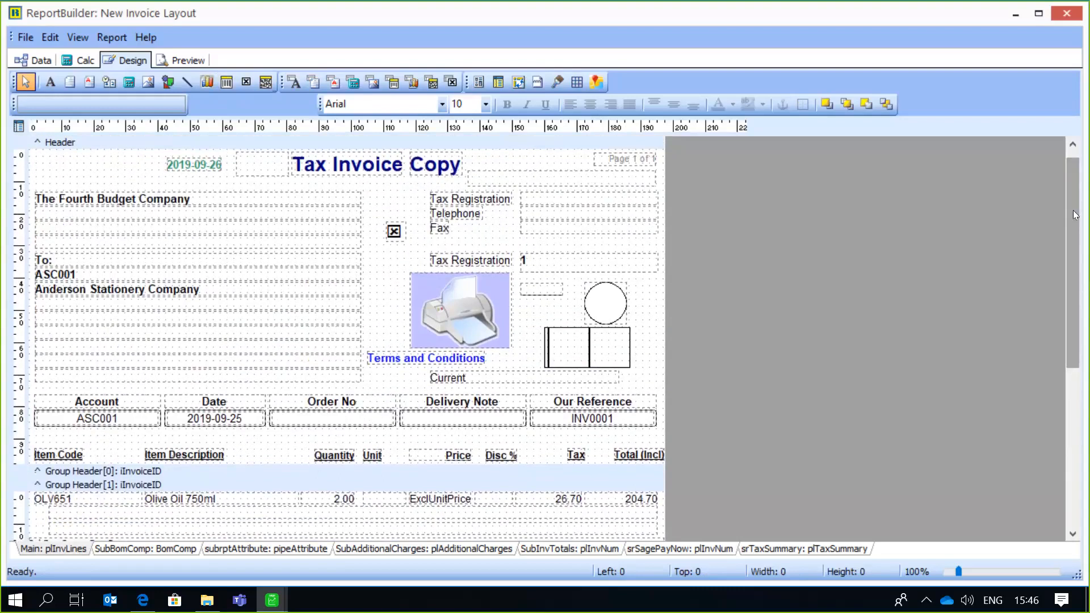
{"action": "mouse_move", "coordinate": [1075, 212]}
{"action": "left_mouse_down"}
{"action": "mouse_move", "coordinate": [1087, 348]}
{"action": "mouse_move", "coordinate": [1078, 203]}
{"action": "left_mouse_up"}
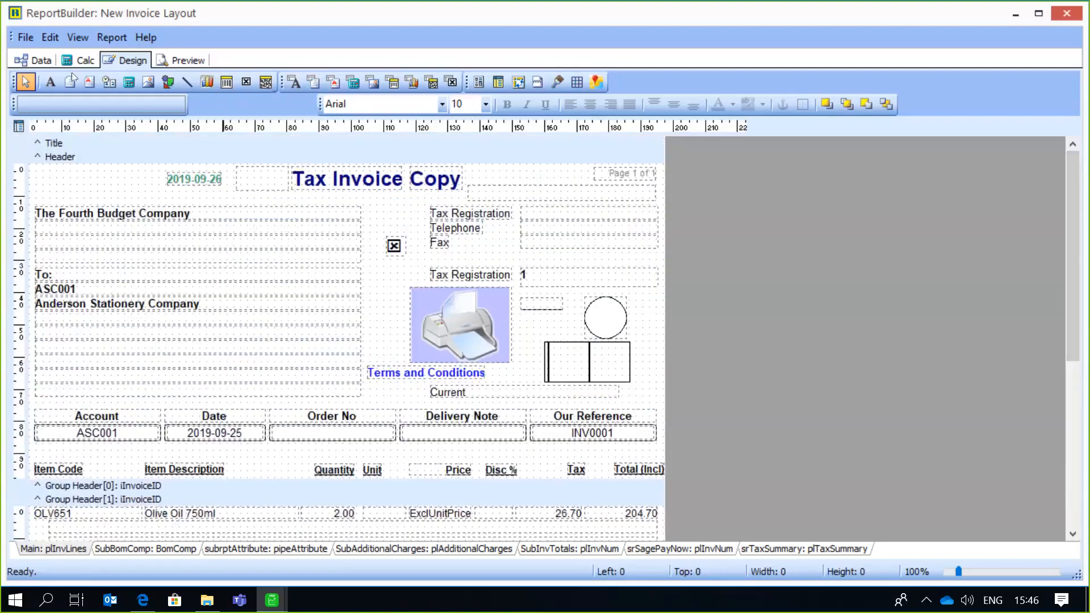
{"action": "left_click", "coordinate": [26, 38]}
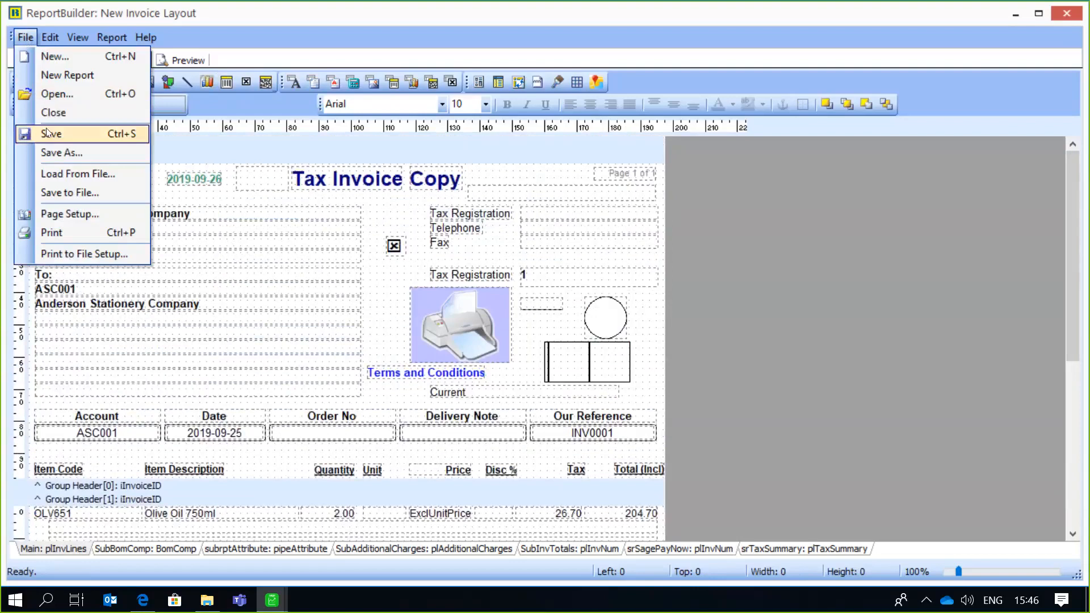
{"action": "left_click", "coordinate": [48, 130]}
{"action": "left_click", "coordinate": [26, 38]}
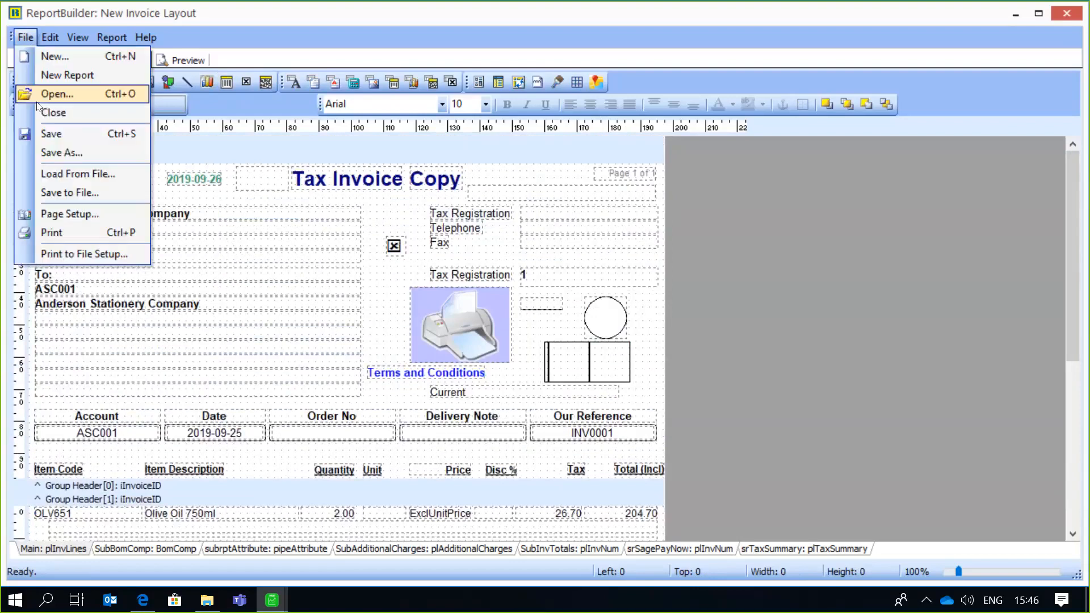
{"action": "left_click", "coordinate": [43, 116]}
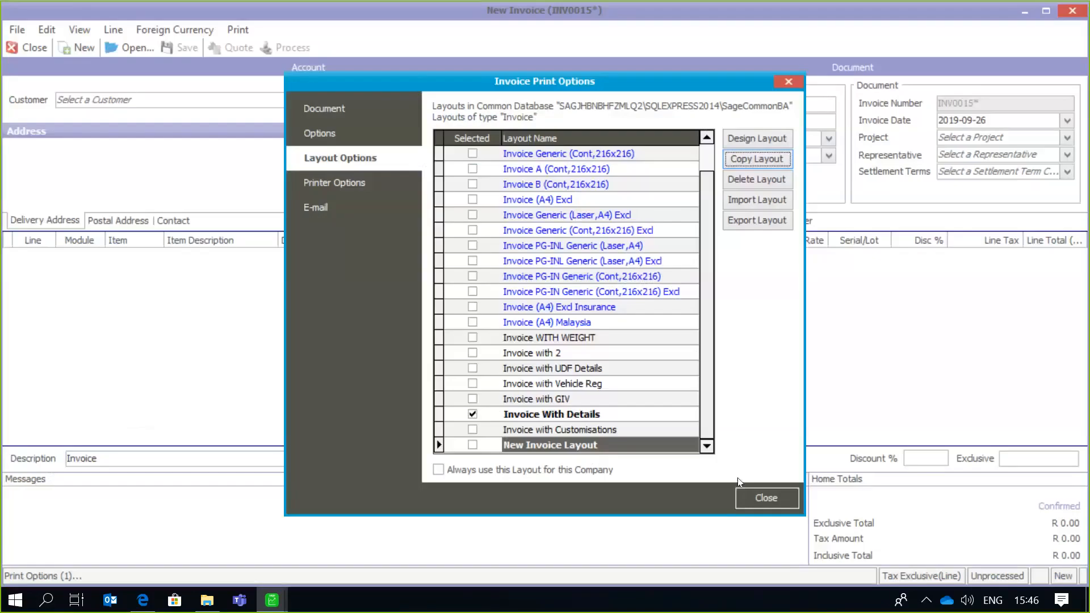
{"action": "left_click", "coordinate": [766, 498]}
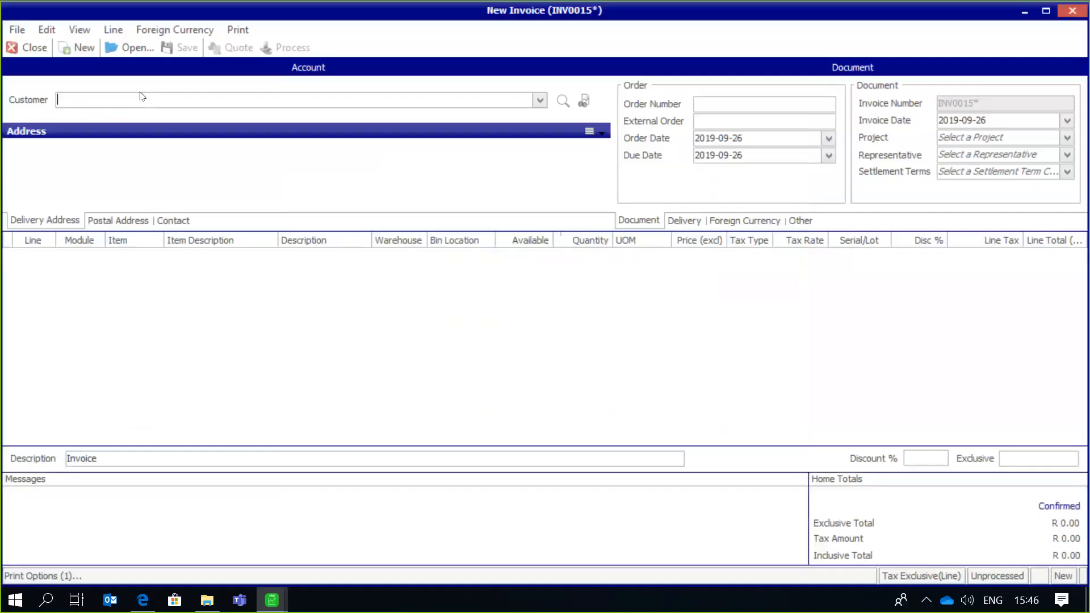
{"action": "left_click", "coordinate": [37, 49]}
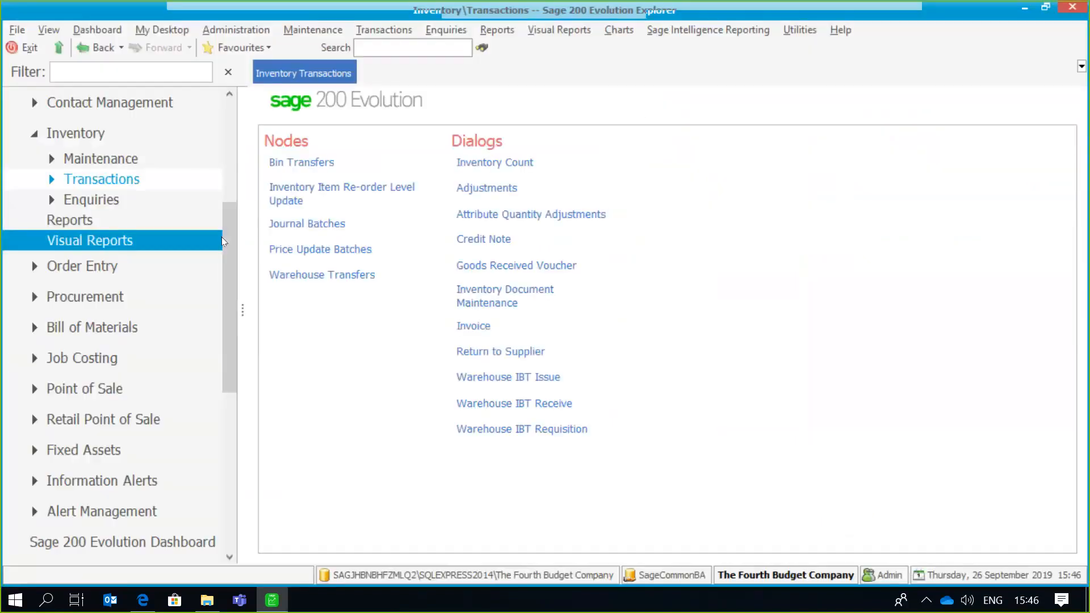
- Review the bank details in the Company Details under Common, and leave them without changes
{"action": "left_click_drag", "start_coordinate": [227, 240], "coordinate": [220, 135]}
{"action": "left_click", "coordinate": [97, 168]}
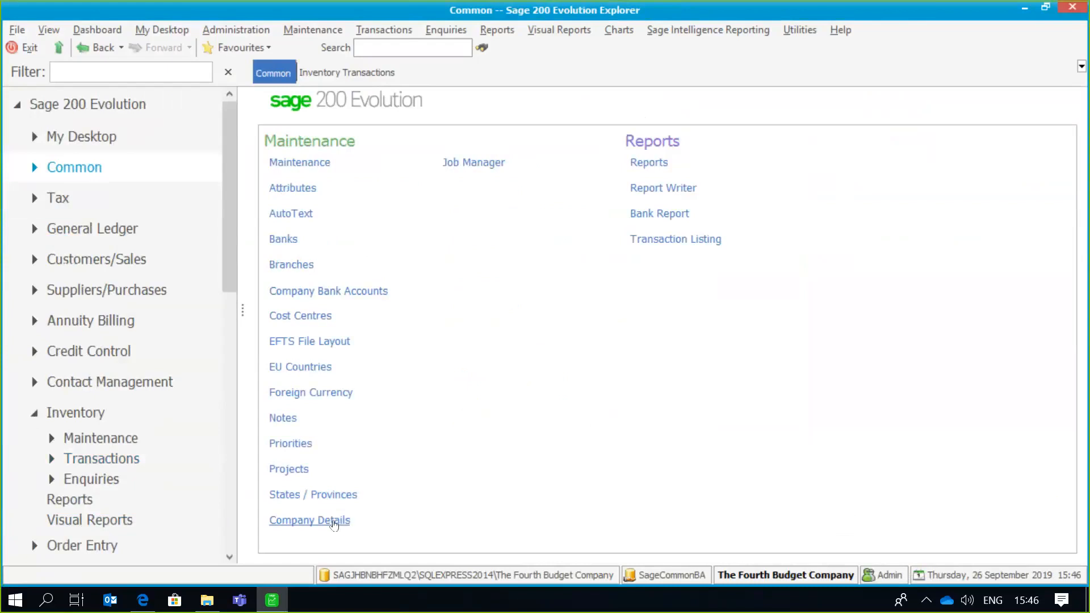
{"action": "left_click", "coordinate": [334, 521]}
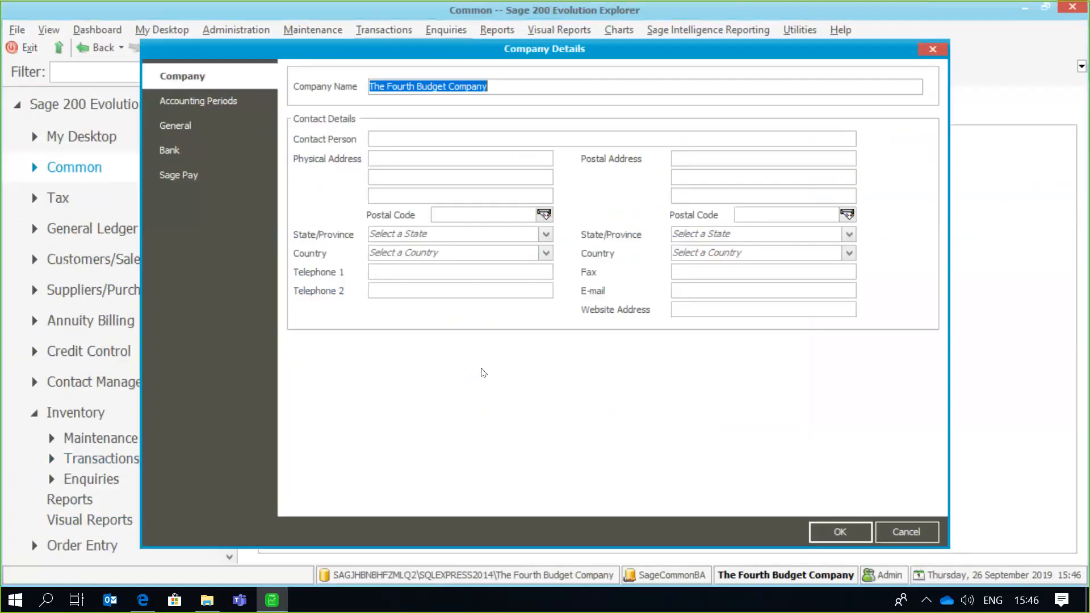
{"action": "left_click", "coordinate": [227, 149]}
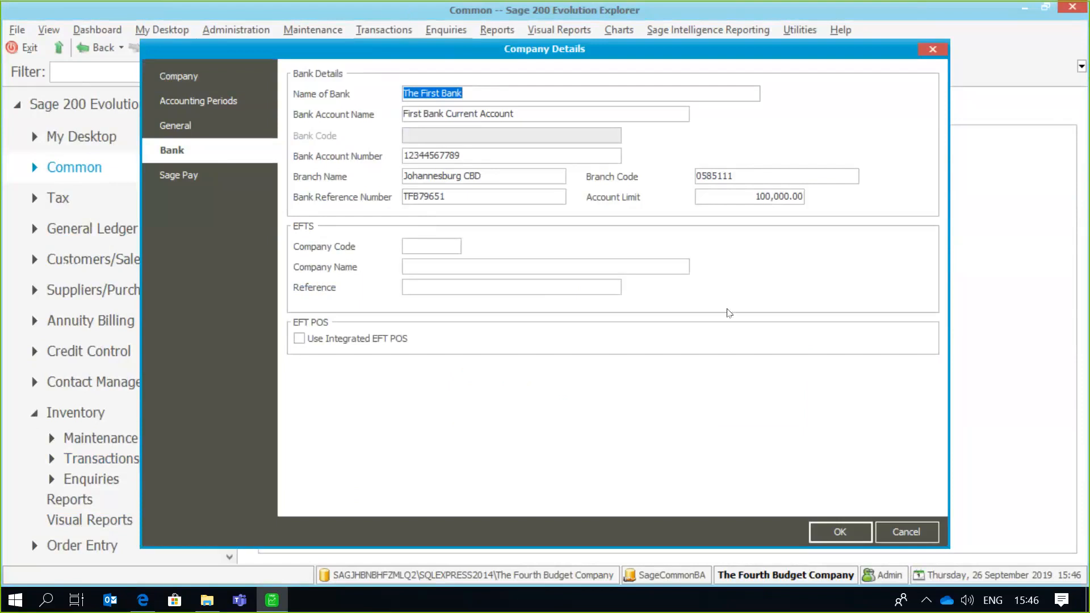
{"action": "left_click", "coordinate": [901, 538]}
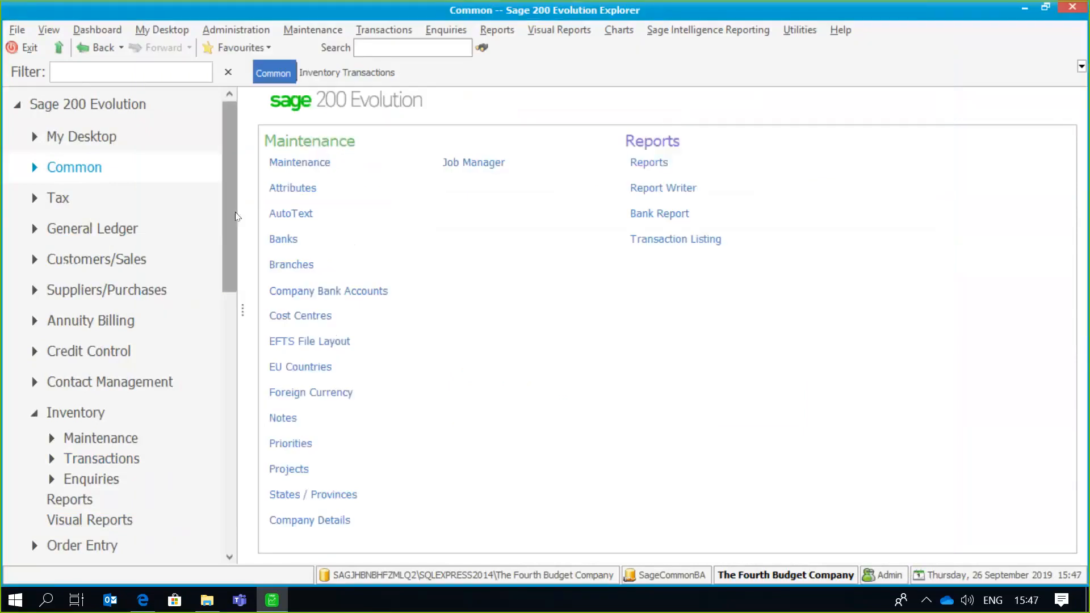
- Start a new invoice from the Inventory transactions and open its invoice print options
{"action": "scroll", "coordinate": [136, 278], "scroll_direction": "down", "scroll_amount": 2}
{"action": "left_click", "coordinate": [135, 280]}
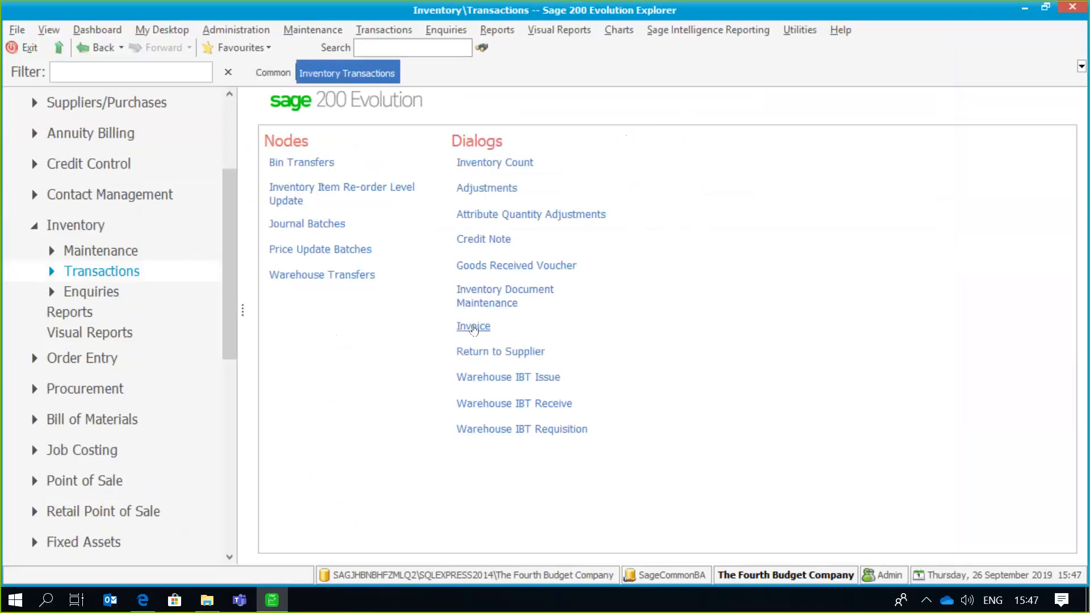
{"action": "left_click", "coordinate": [473, 327]}
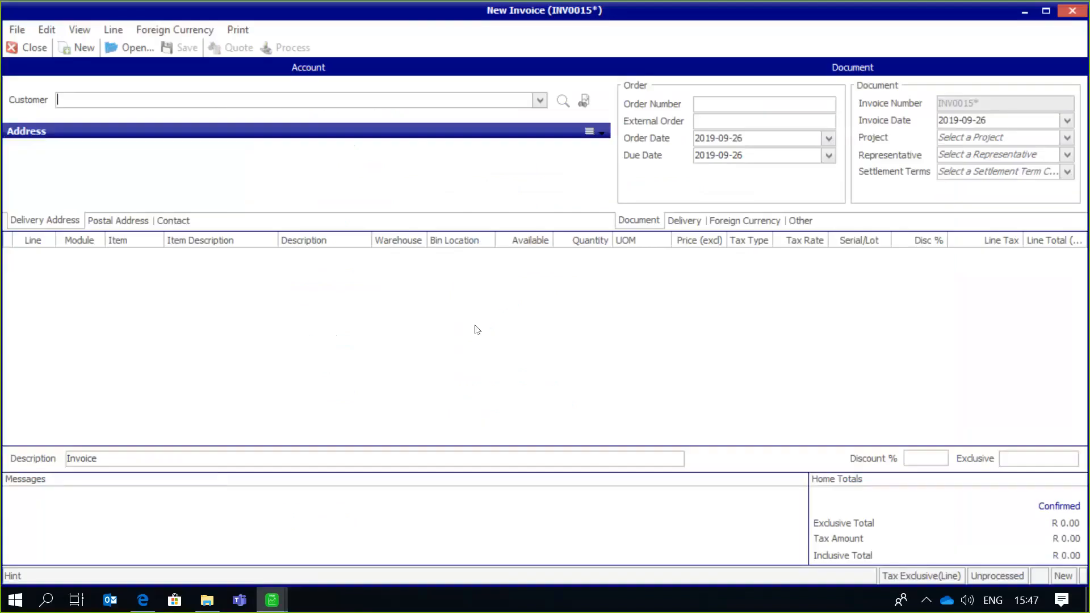
{"action": "left_click", "coordinate": [238, 30]}
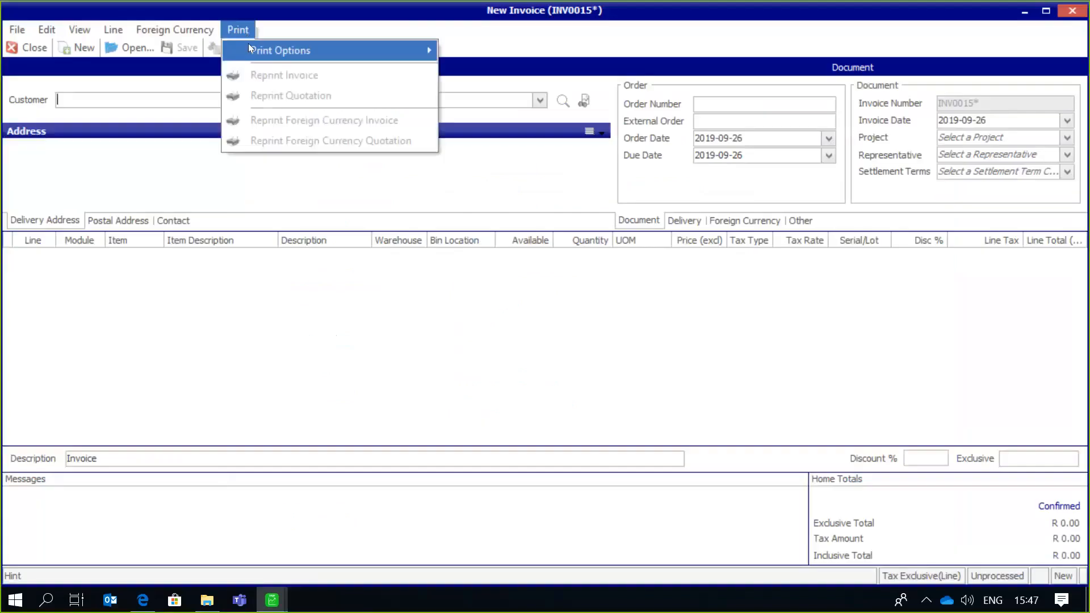
{"action": "mouse_move", "coordinate": [295, 50]}
{"action": "left_click", "coordinate": [471, 50]}
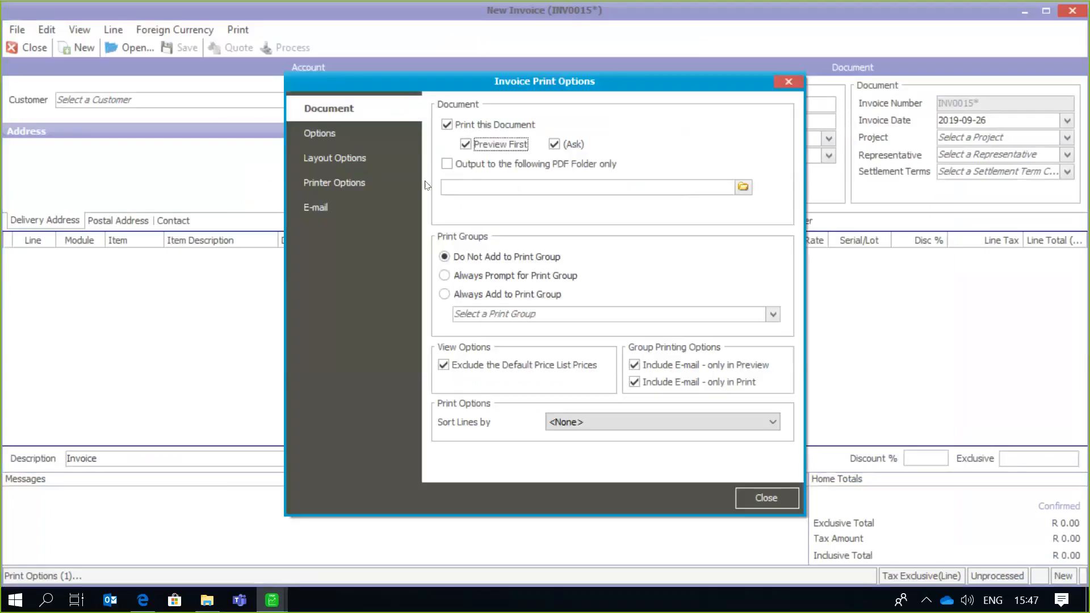
- Open New Invoice Layout from the layout options for designing
{"action": "left_click", "coordinate": [377, 163]}
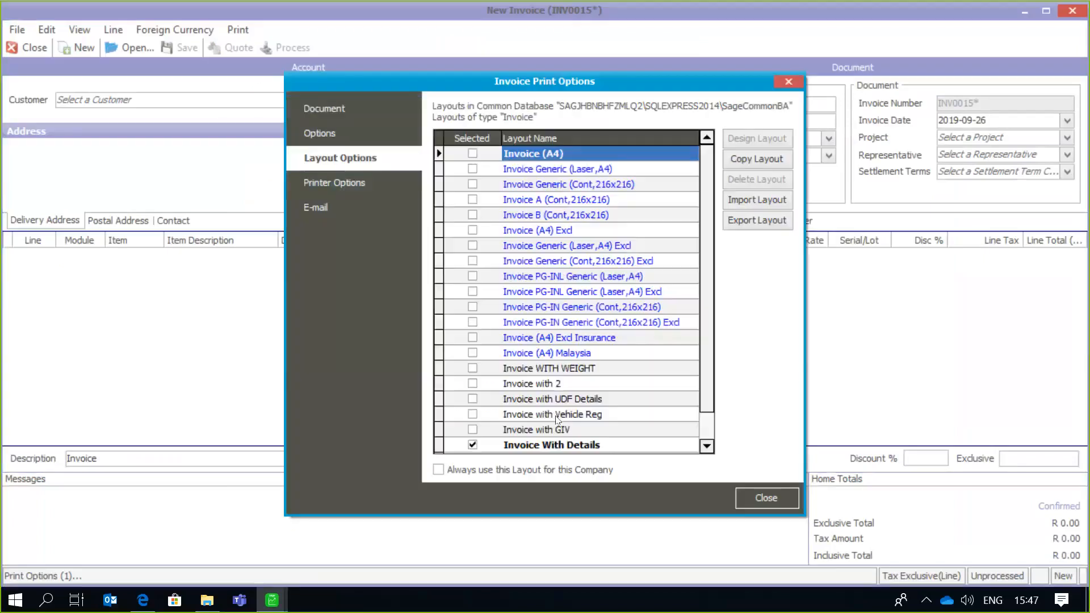
{"action": "left_click_drag", "start_coordinate": [704, 353], "coordinate": [707, 424]}
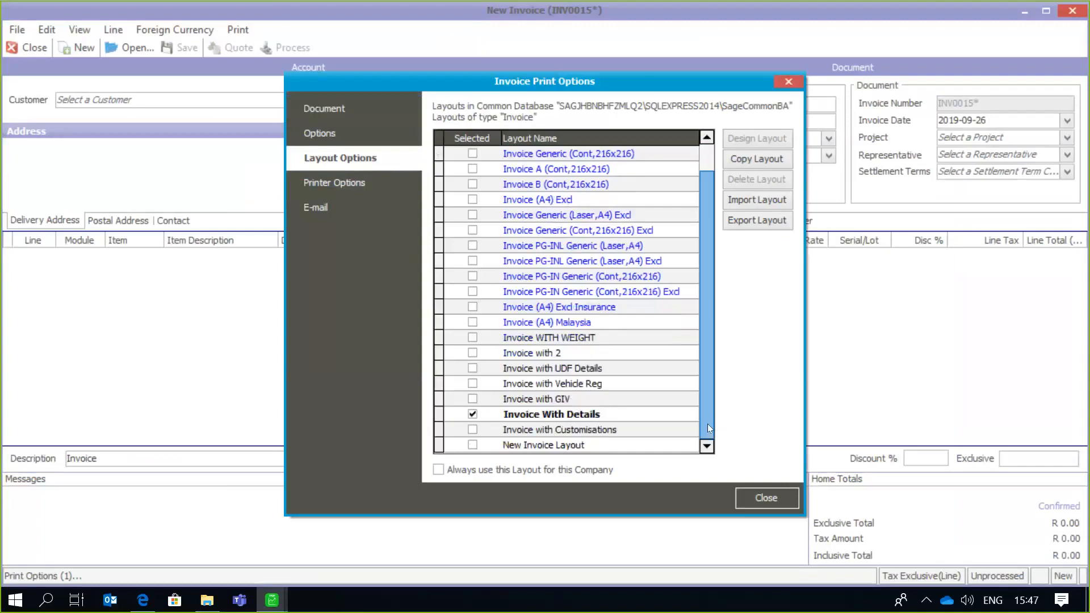
{"action": "left_click", "coordinate": [580, 447]}
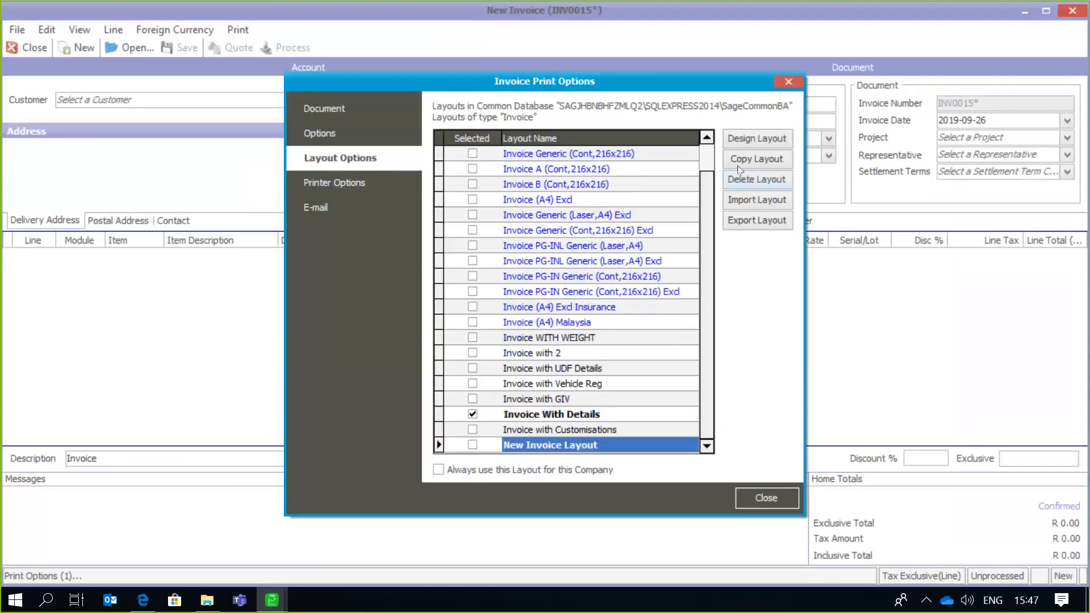
{"action": "left_click", "coordinate": [766, 144]}
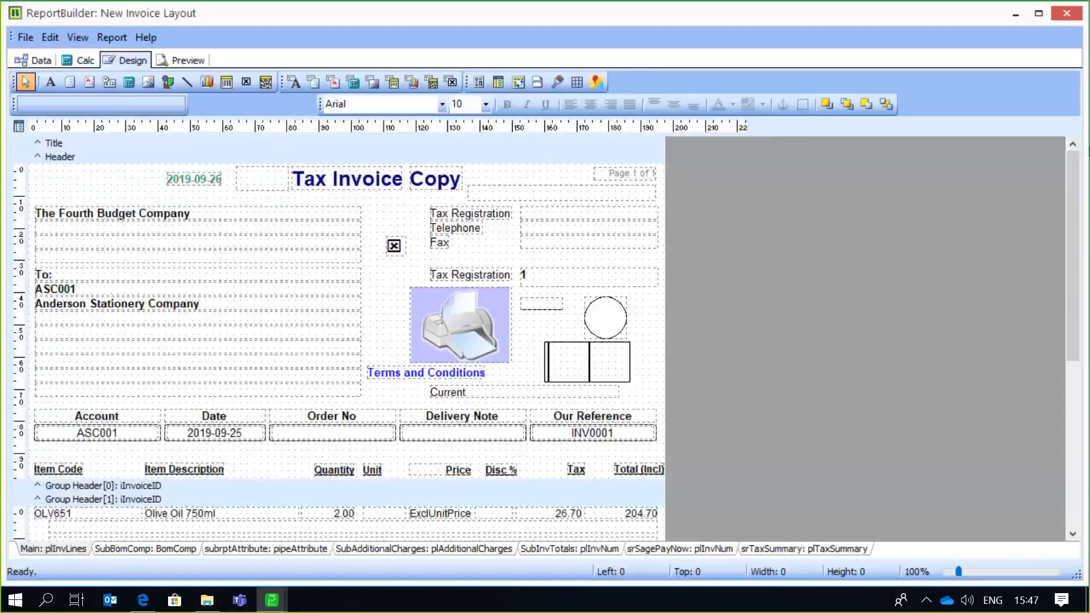
- Show the SubInvTotals: plInvNum subreport of the invoice layout for editing
{"action": "left_click_drag", "start_coordinate": [1077, 172], "coordinate": [1077, 235]}
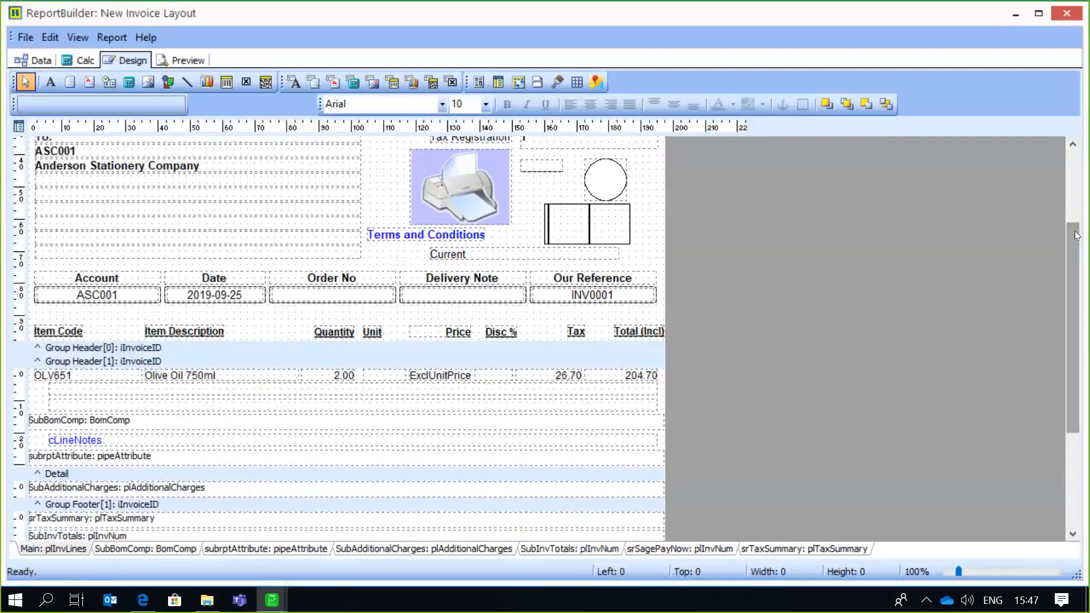
{"action": "scroll", "coordinate": [403, 446], "scroll_direction": "down", "scroll_amount": 3}
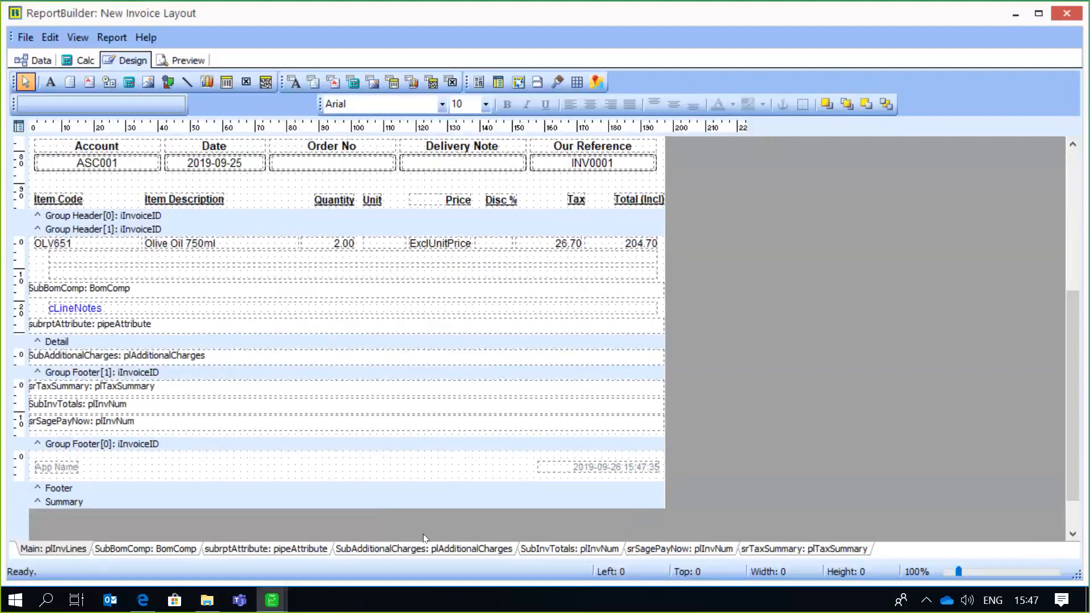
{"action": "left_click", "coordinate": [554, 550]}
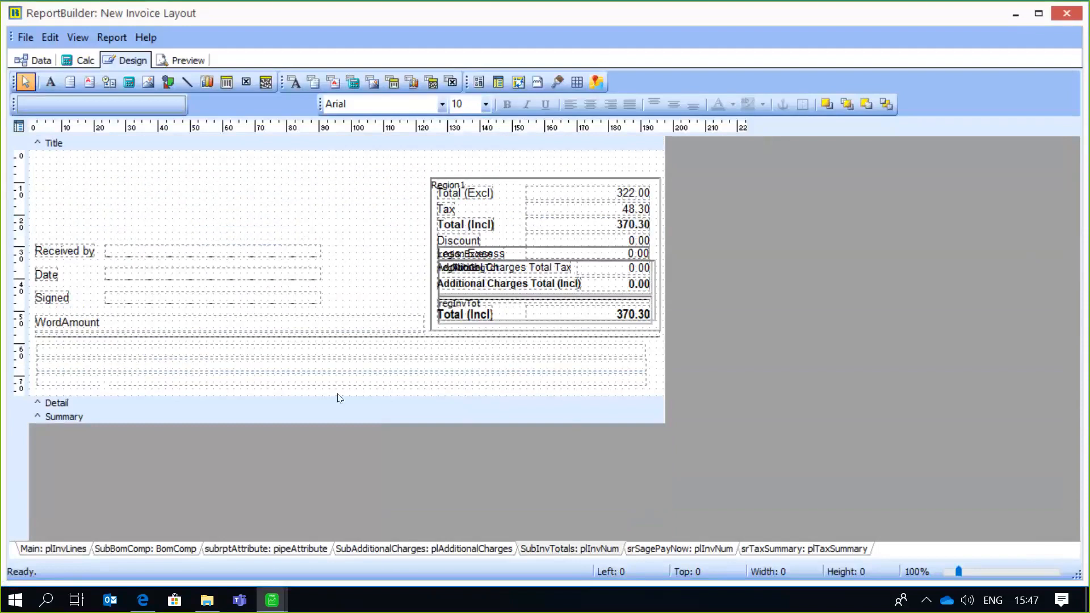
- Extend the subreport's Detail band to just over 100 mm high and narrow the WordAmount field to about 64 mm
{"action": "left_click_drag", "start_coordinate": [355, 394], "coordinate": [358, 472]}
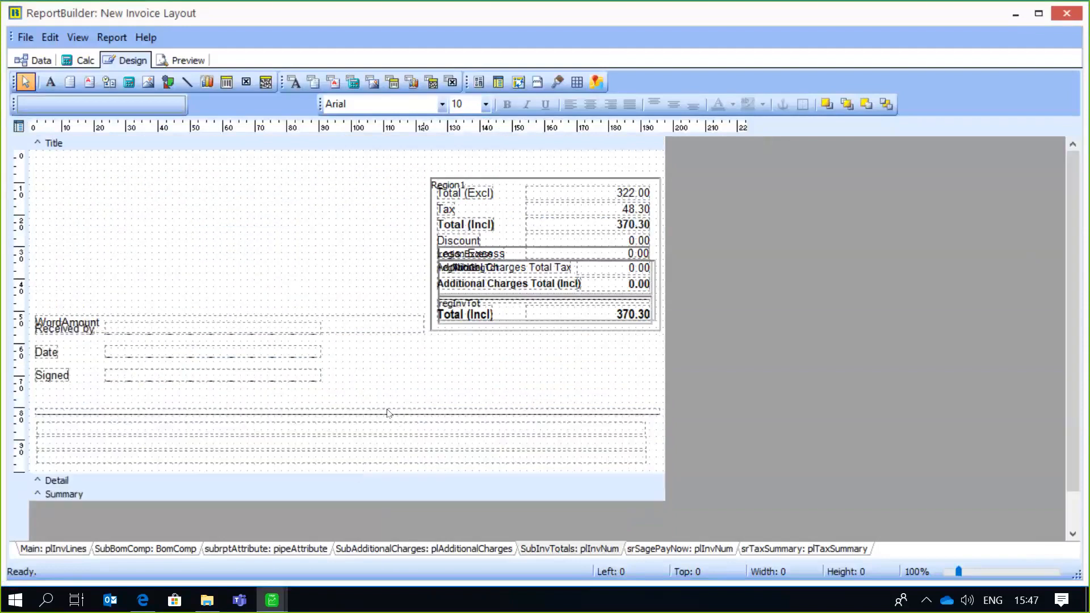
{"action": "left_click_drag", "start_coordinate": [363, 475], "coordinate": [364, 502]}
{"action": "left_click", "coordinate": [370, 322]}
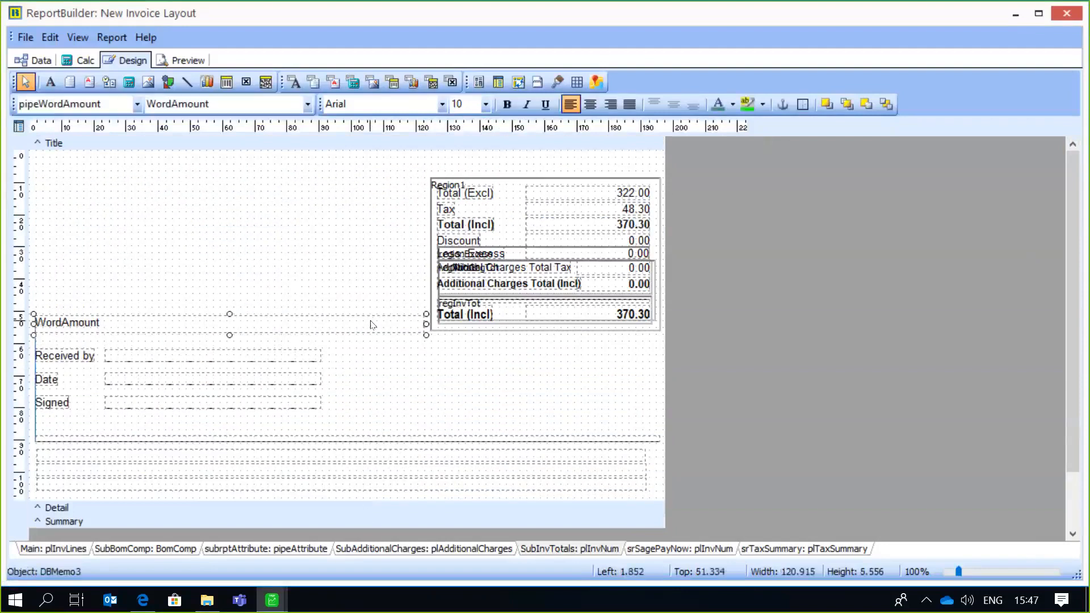
{"action": "left_click_drag", "start_coordinate": [426, 324], "coordinate": [241, 324]}
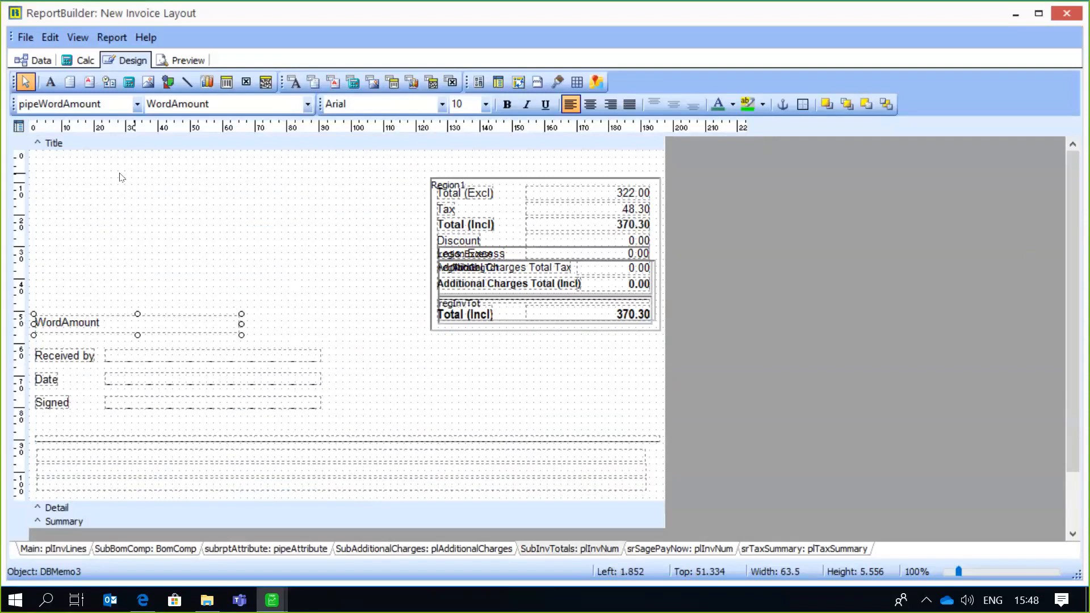
- Insert a label reading "Banking Details" between the Received by line and the totals box, just below the box's level
{"action": "left_click", "coordinate": [50, 82]}
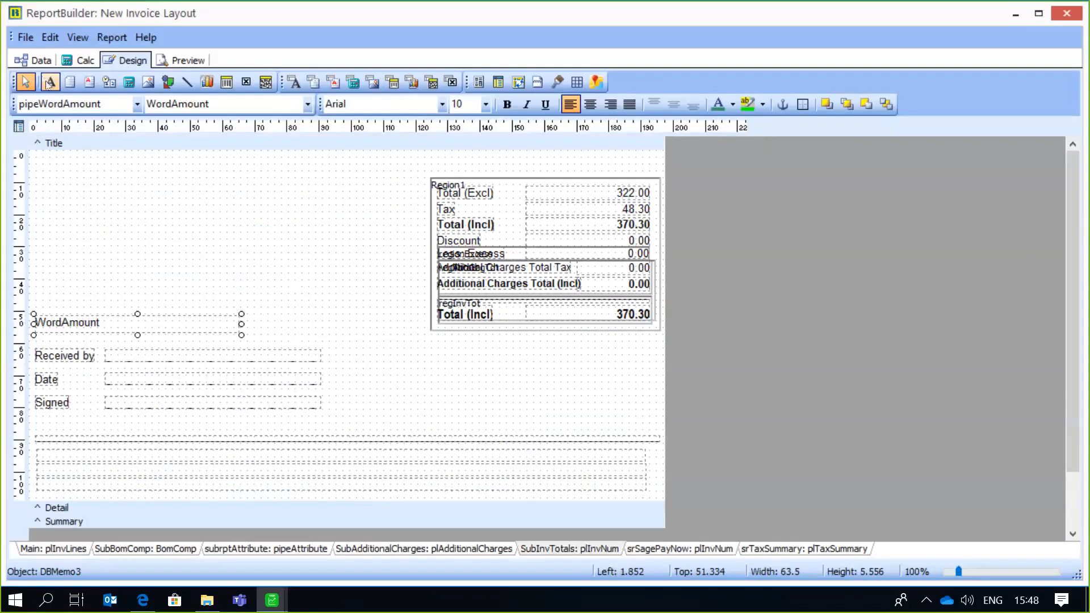
{"action": "left_click", "coordinate": [351, 342]}
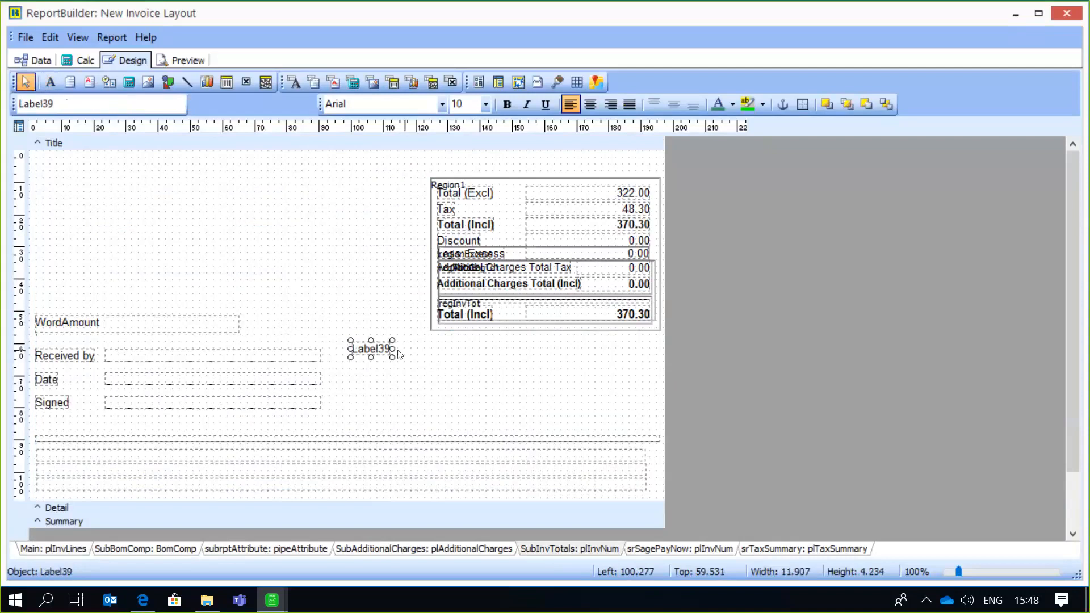
{"action": "left_click_drag", "start_coordinate": [392, 349], "coordinate": [487, 341]}
{"action": "double_click", "coordinate": [80, 99]}
{"action": "type", "text": "Ban"}
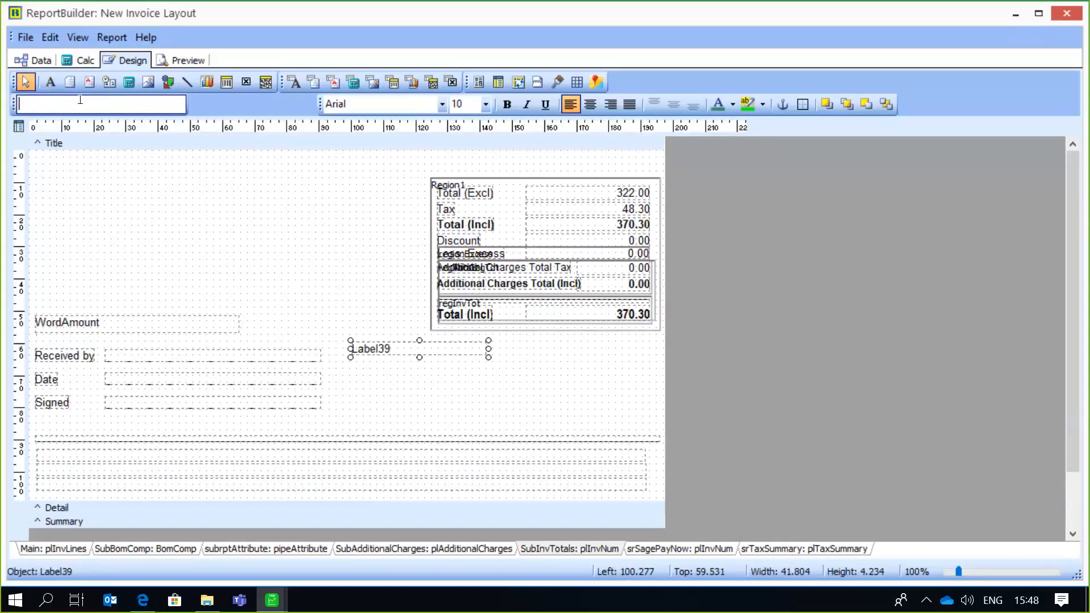
{"action": "type", "text": "king De"}
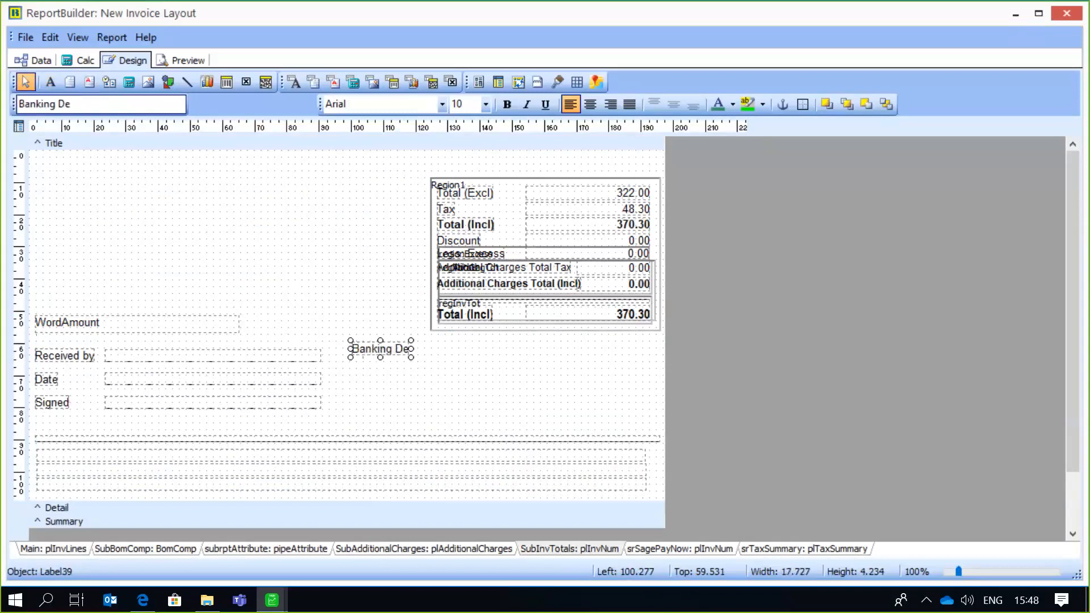
{"action": "type", "text": "tails"}
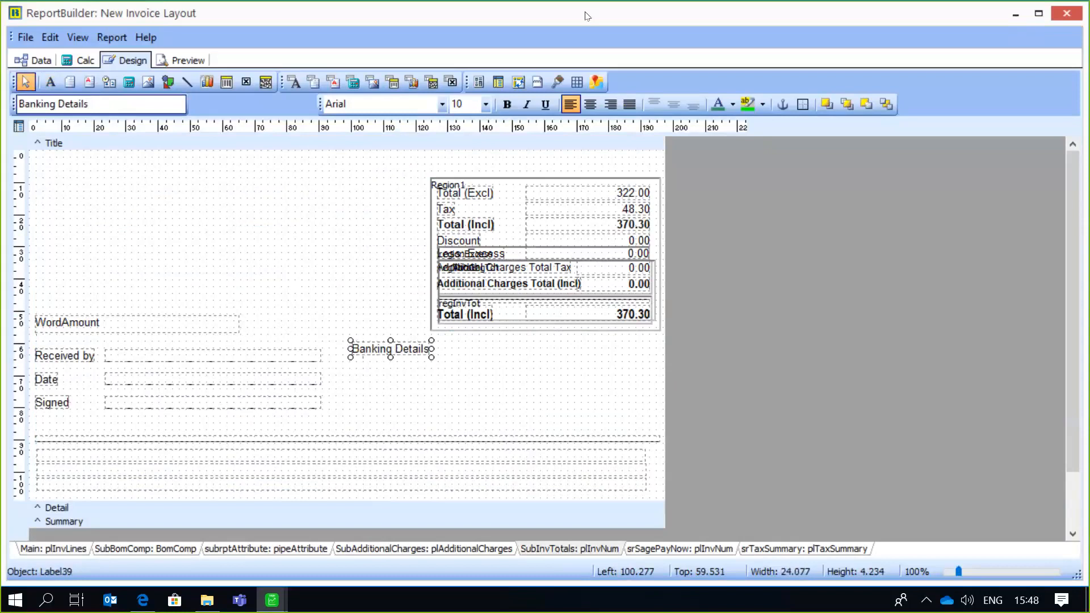
- Make the Banking Details label bold and set its font colour to plum
{"action": "left_click", "coordinate": [510, 102]}
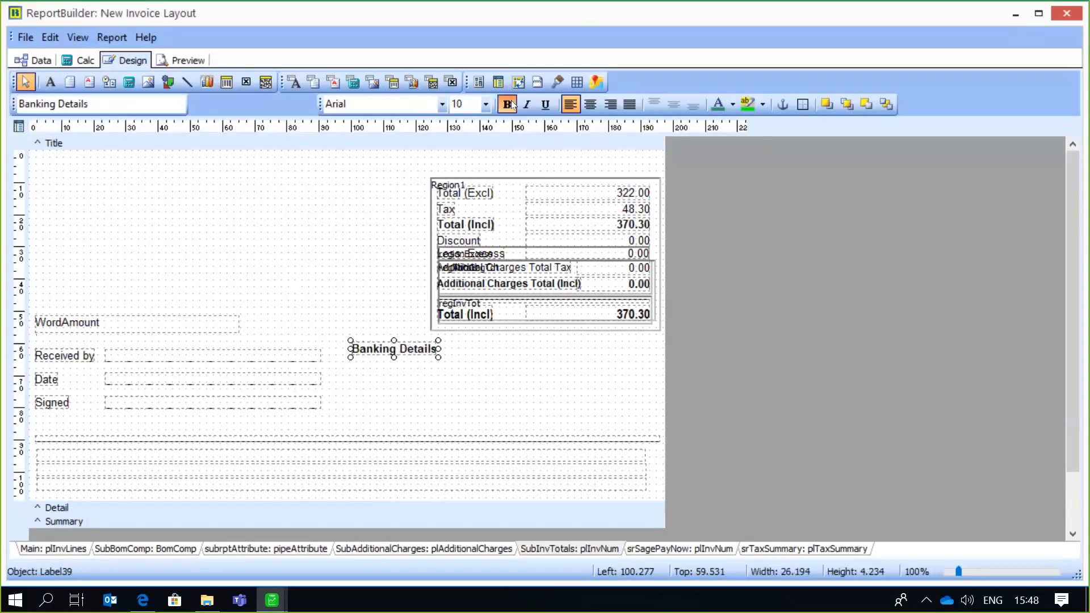
{"action": "left_click", "coordinate": [734, 105]}
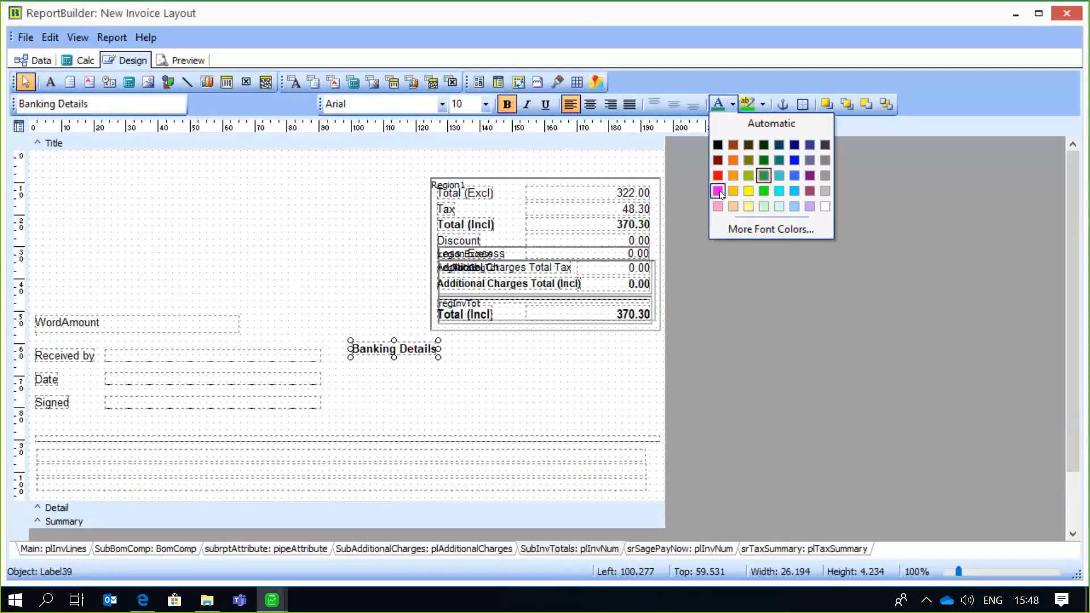
{"action": "left_click", "coordinate": [809, 192]}
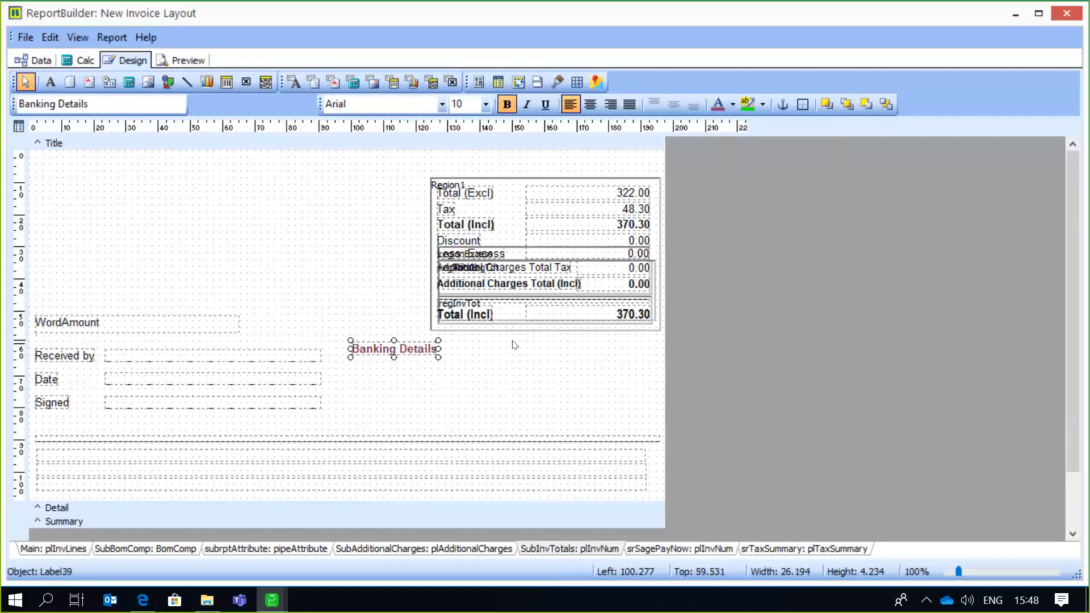
- Insert a DBText field about 28 mm wide below the Banking Details label and bind it to CompanyDetails' Bank Name
{"action": "left_click", "coordinate": [322, 276]}
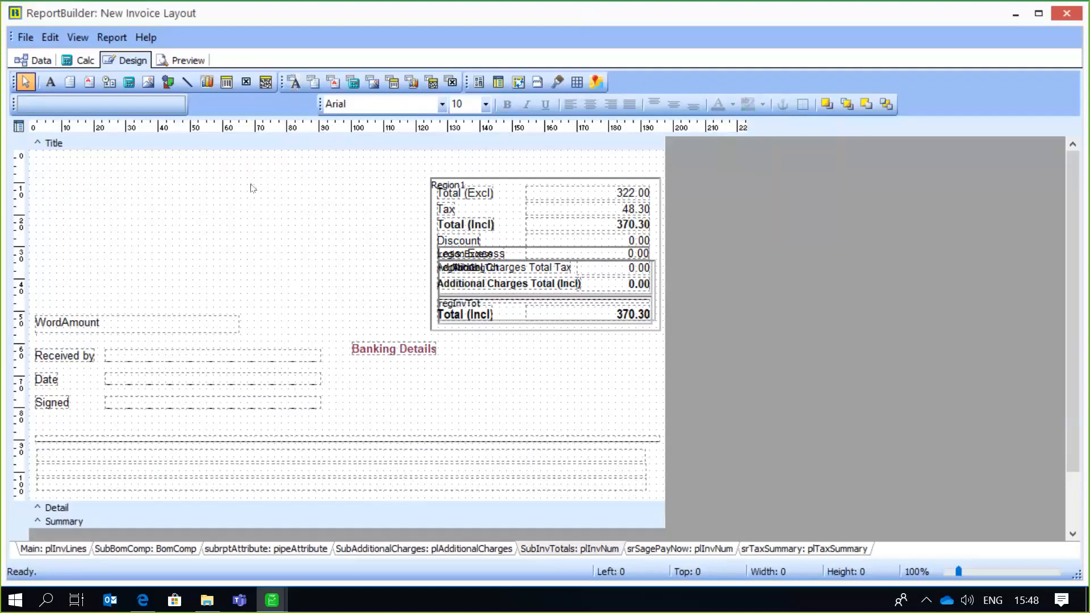
{"action": "left_click", "coordinate": [297, 81]}
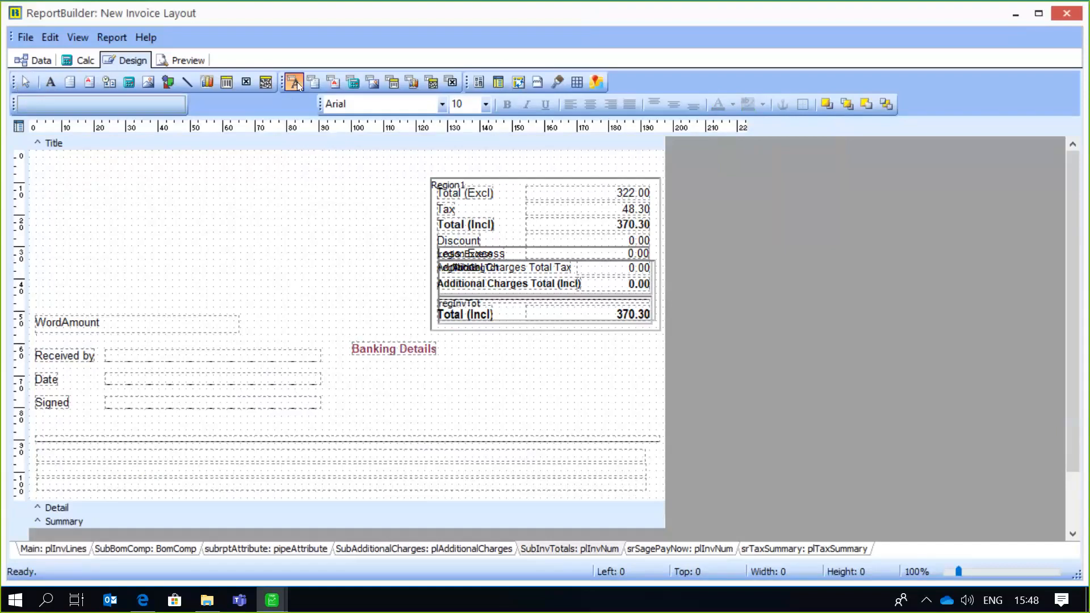
{"action": "left_click", "coordinate": [357, 366]}
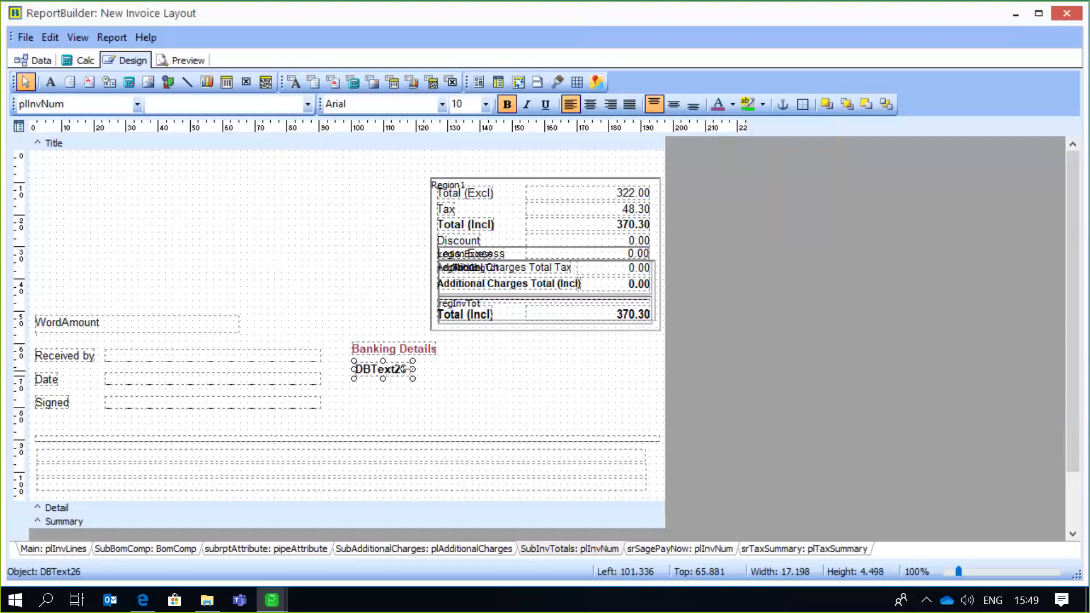
{"action": "left_click_drag", "start_coordinate": [407, 369], "coordinate": [442, 370]}
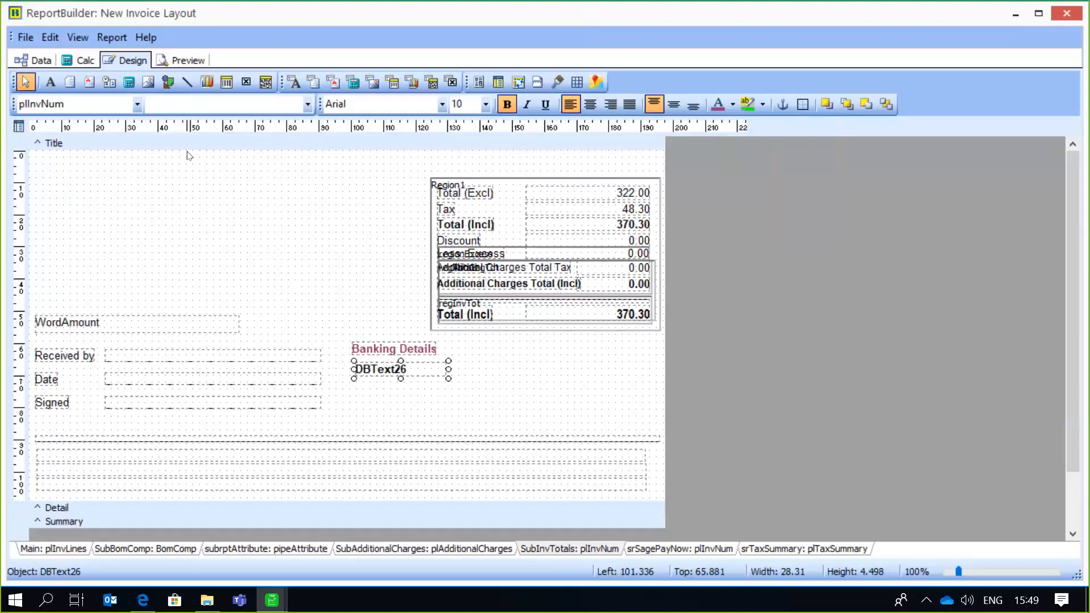
{"action": "left_click", "coordinate": [135, 104]}
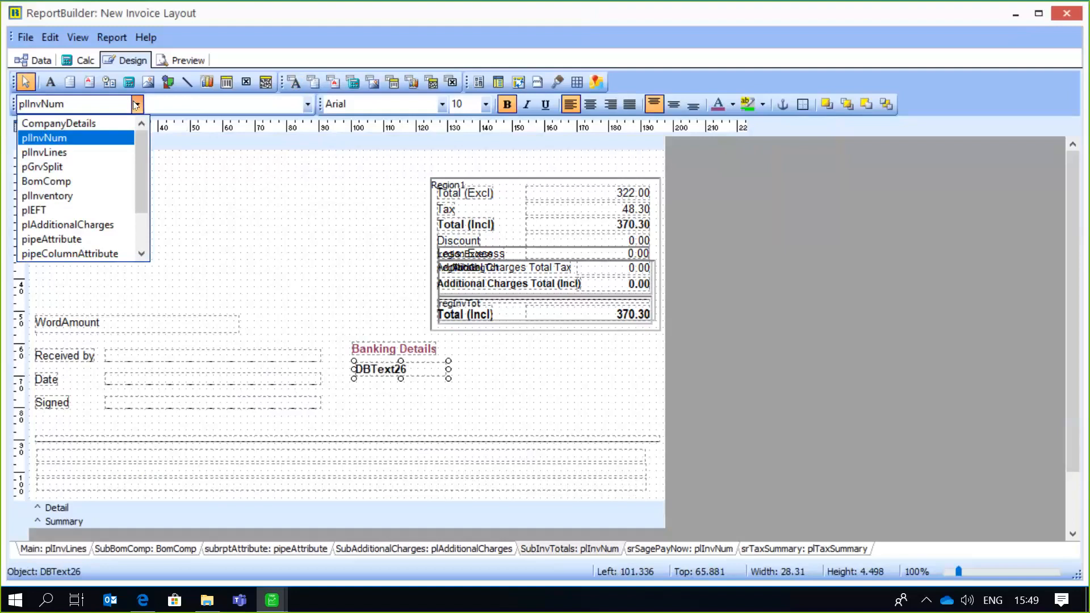
{"action": "left_click", "coordinate": [104, 123]}
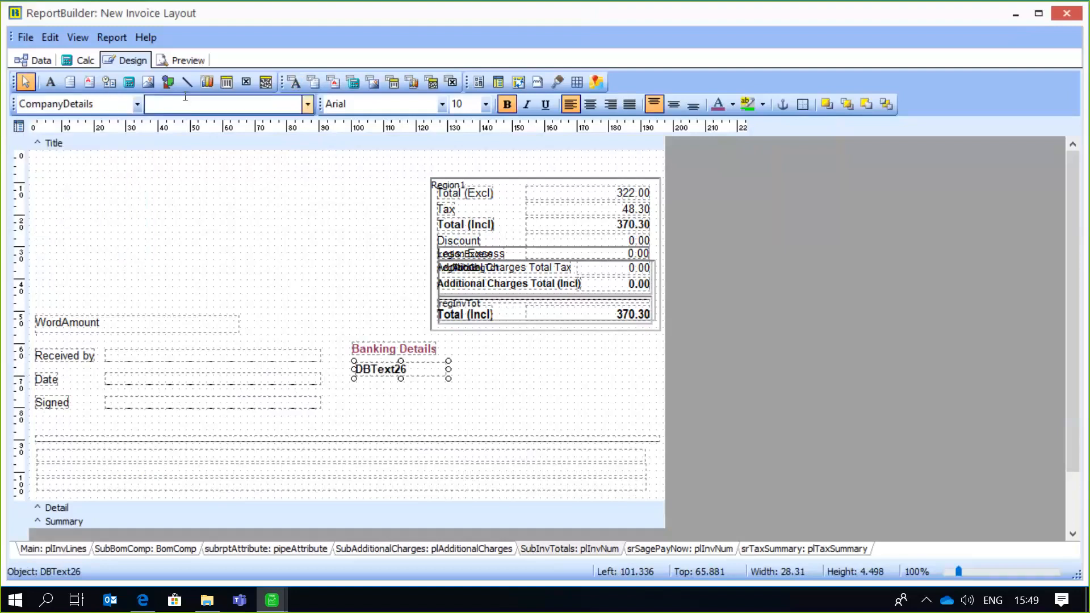
{"action": "left_click", "coordinate": [307, 109]}
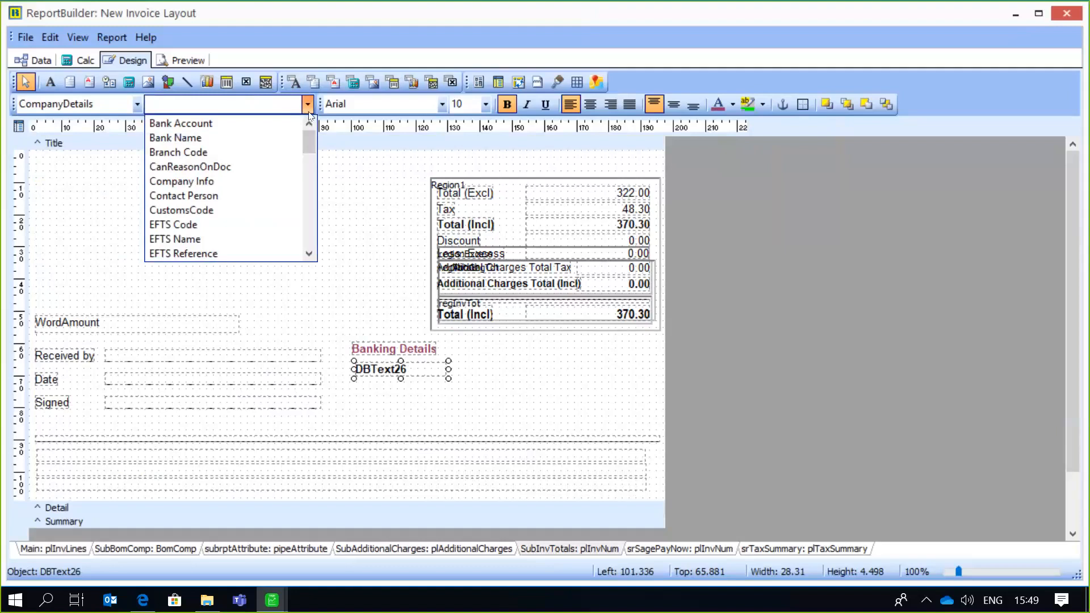
{"action": "left_click", "coordinate": [224, 138]}
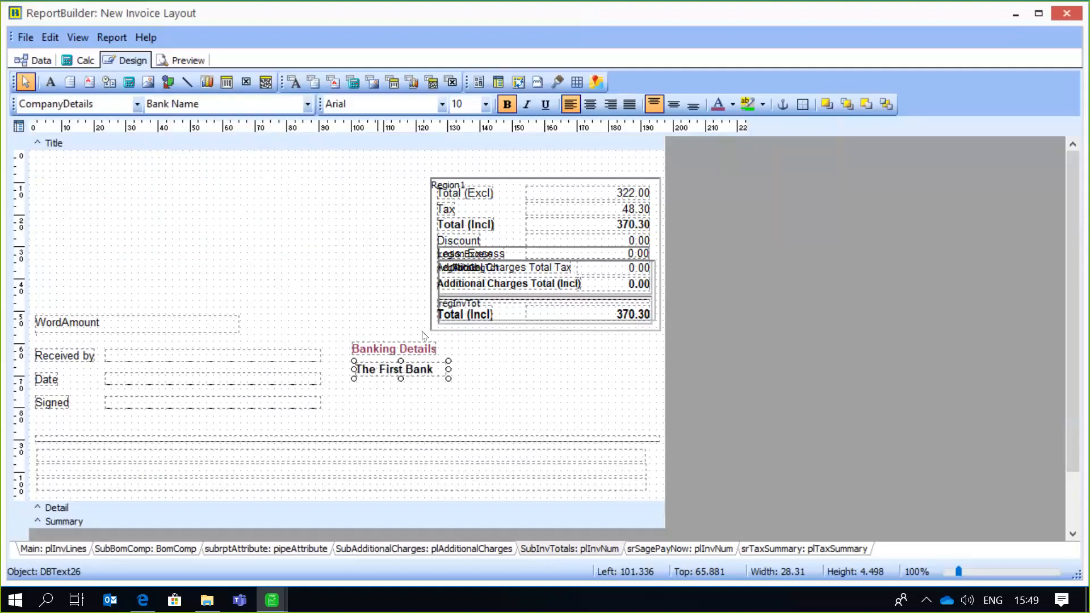
{"action": "left_click", "coordinate": [474, 377]}
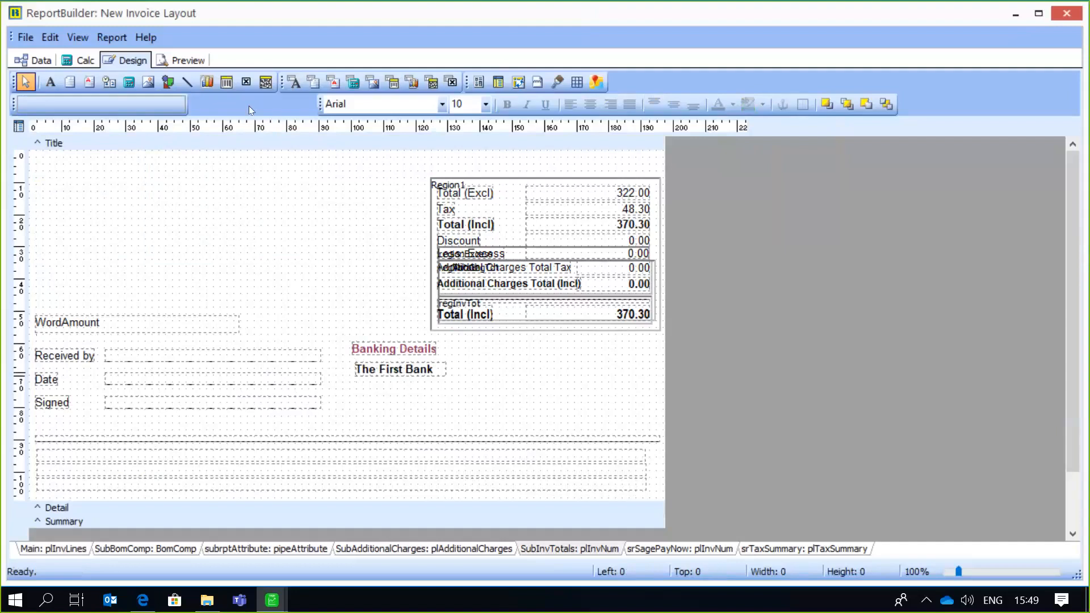
- Insert a DBText field about 26 mm wide below the bank name and bind it to CompanyDetails' Bank Account
{"action": "left_click", "coordinate": [295, 82]}
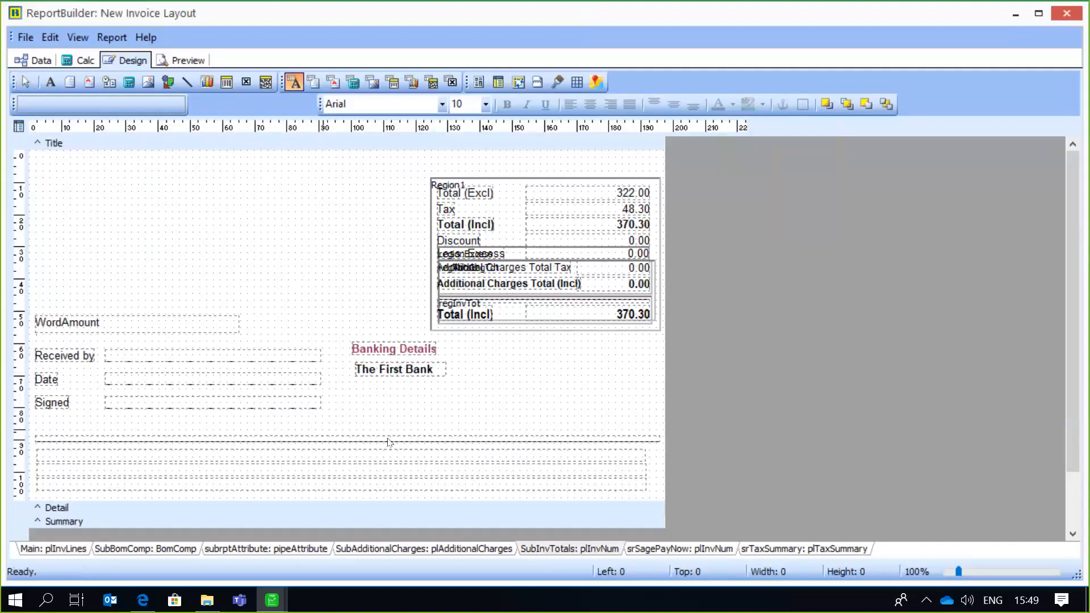
{"action": "left_click_drag", "start_coordinate": [356, 386], "coordinate": [444, 394]}
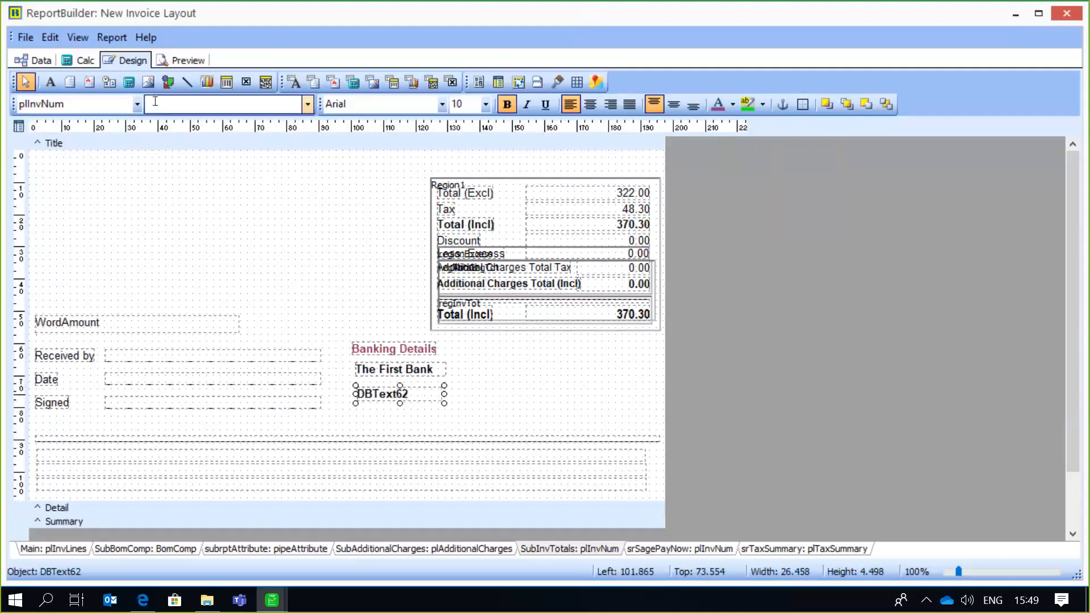
{"action": "left_click", "coordinate": [137, 104]}
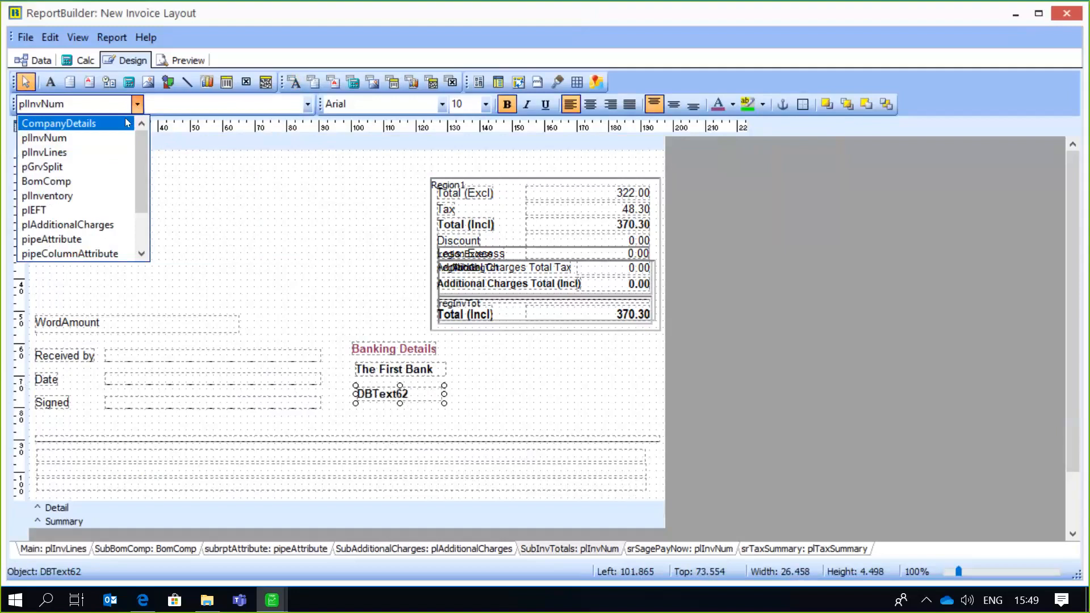
{"action": "left_click", "coordinate": [128, 123]}
{"action": "left_click", "coordinate": [307, 105]}
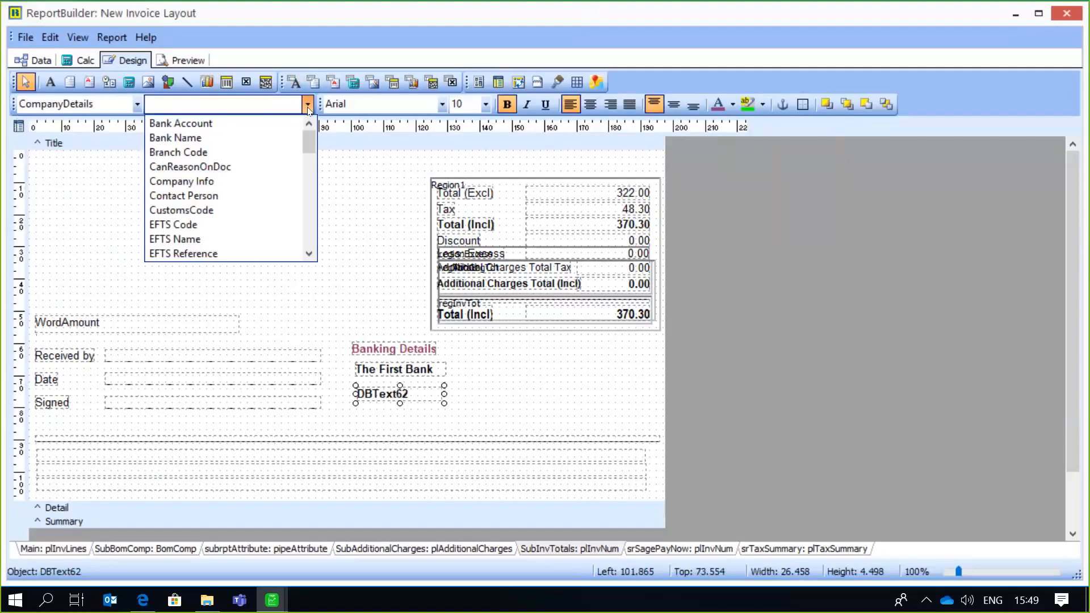
{"action": "left_click", "coordinate": [232, 126]}
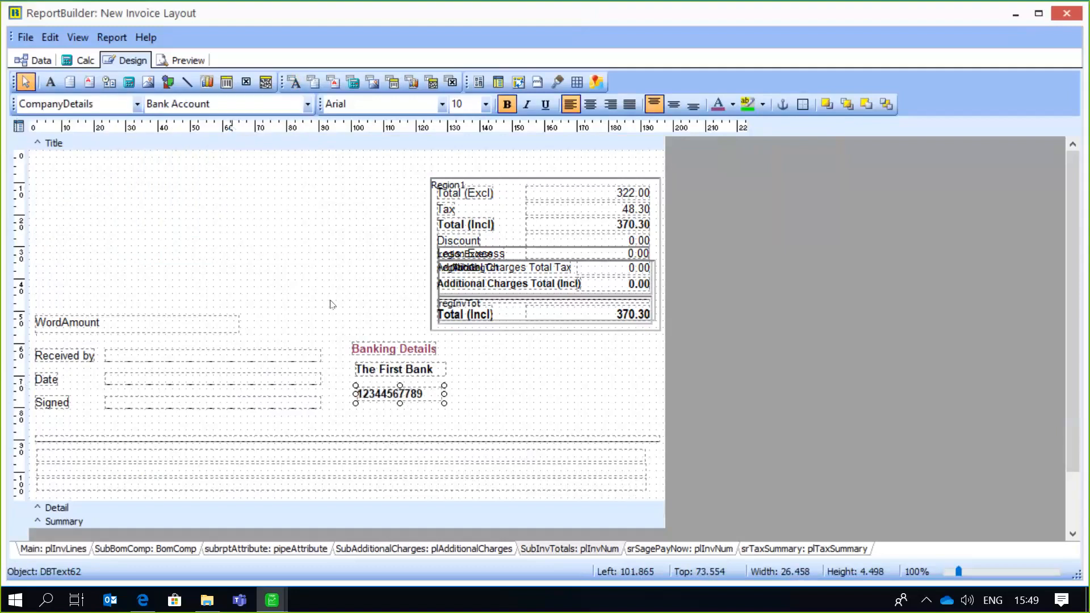
{"action": "left_click", "coordinate": [465, 391]}
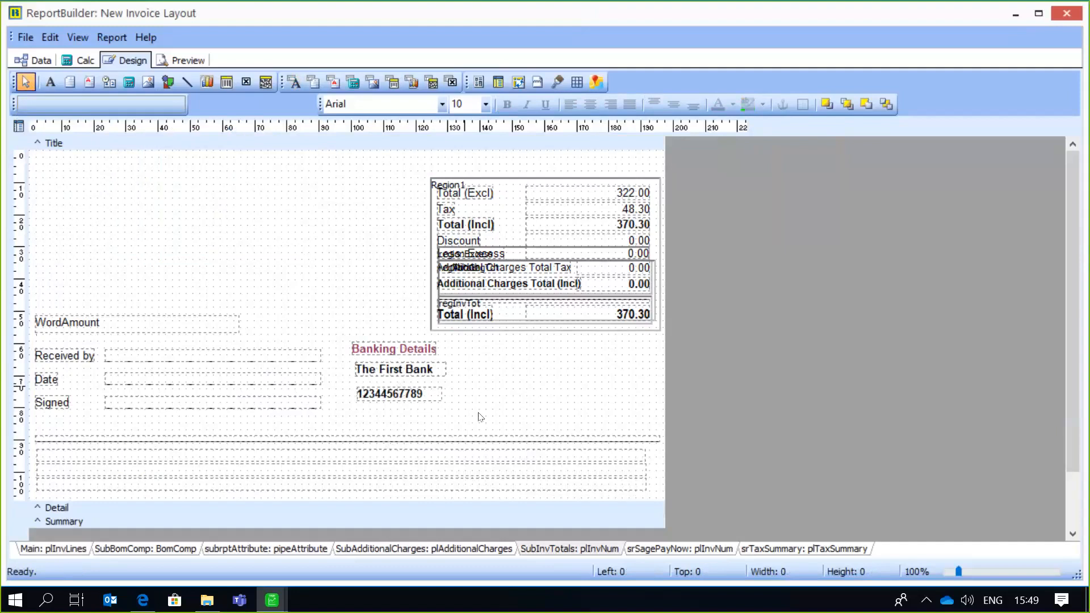
- Insert a DBText field about 24 mm wide below the bank account and bind it to CompanyDetails' Branch Code
{"action": "left_click", "coordinate": [292, 83]}
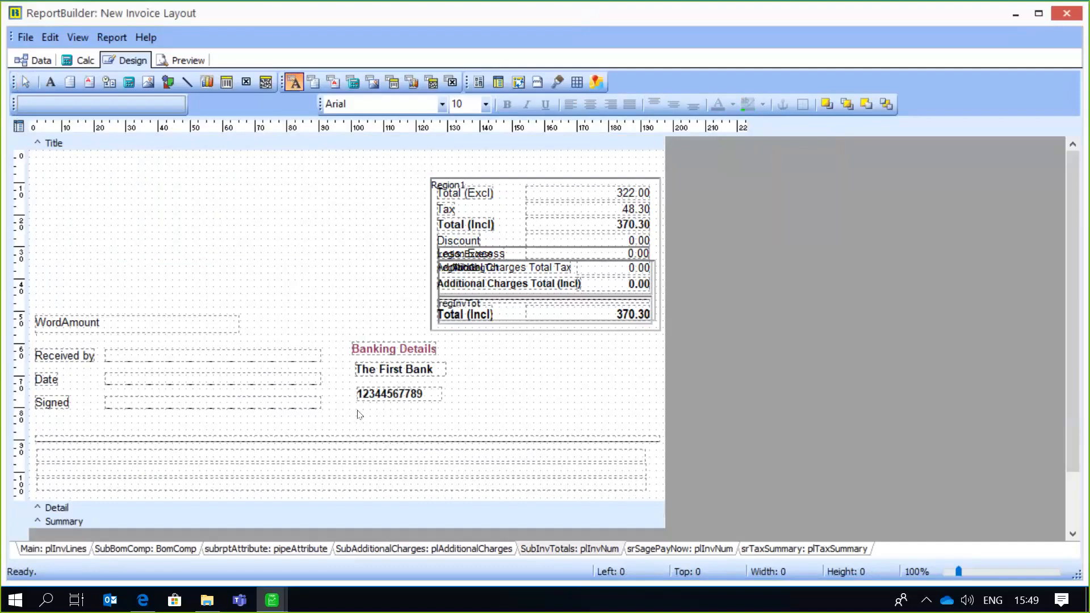
{"action": "left_click", "coordinate": [357, 410]}
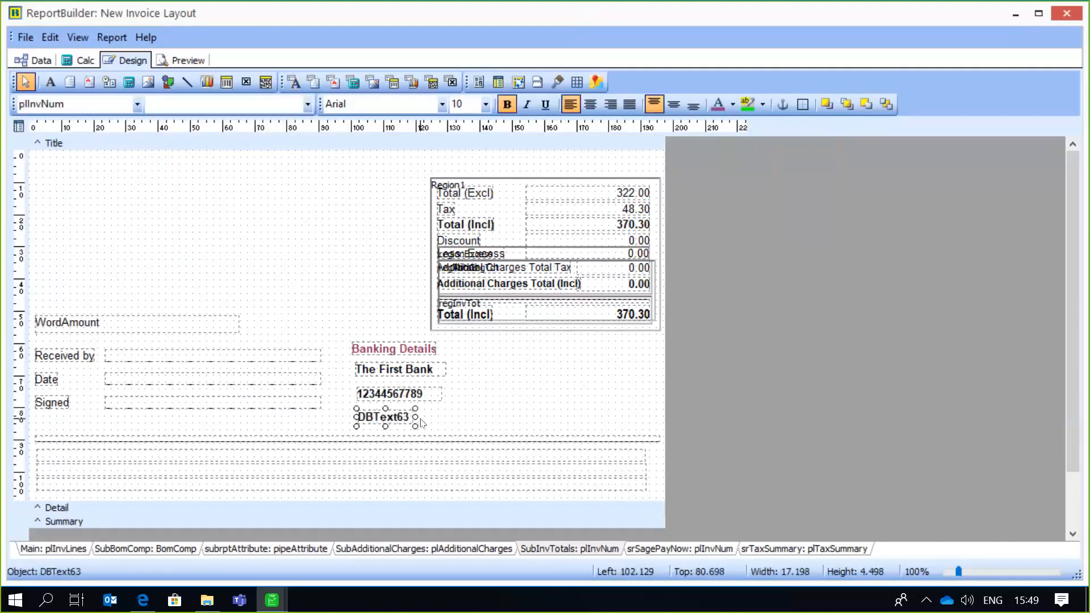
{"action": "left_click_drag", "start_coordinate": [416, 417], "coordinate": [438, 416]}
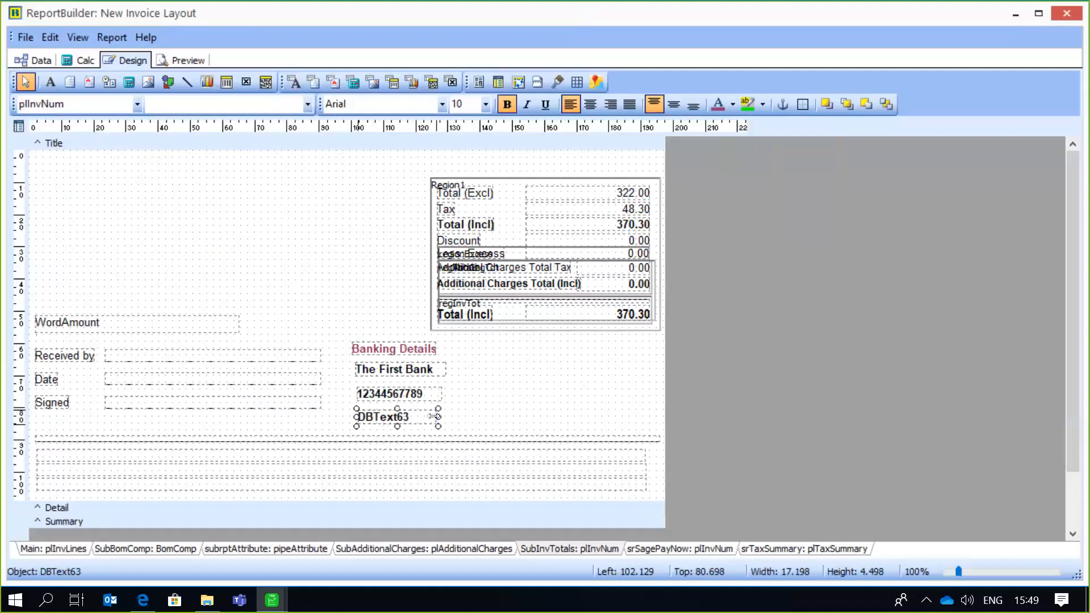
{"action": "left_click", "coordinate": [136, 104]}
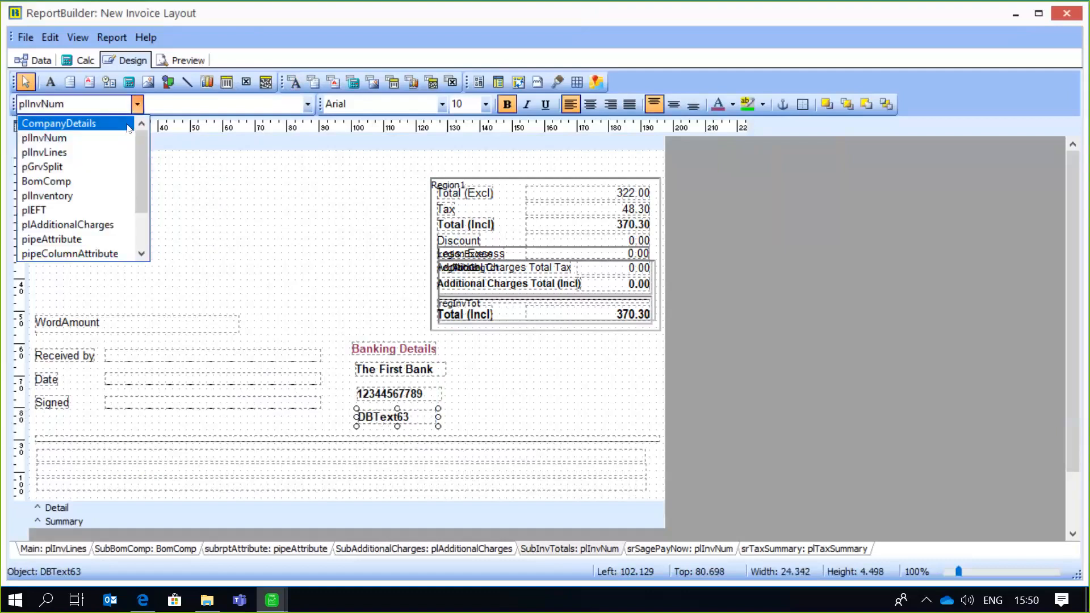
{"action": "left_click", "coordinate": [129, 124]}
{"action": "left_click", "coordinate": [309, 106]}
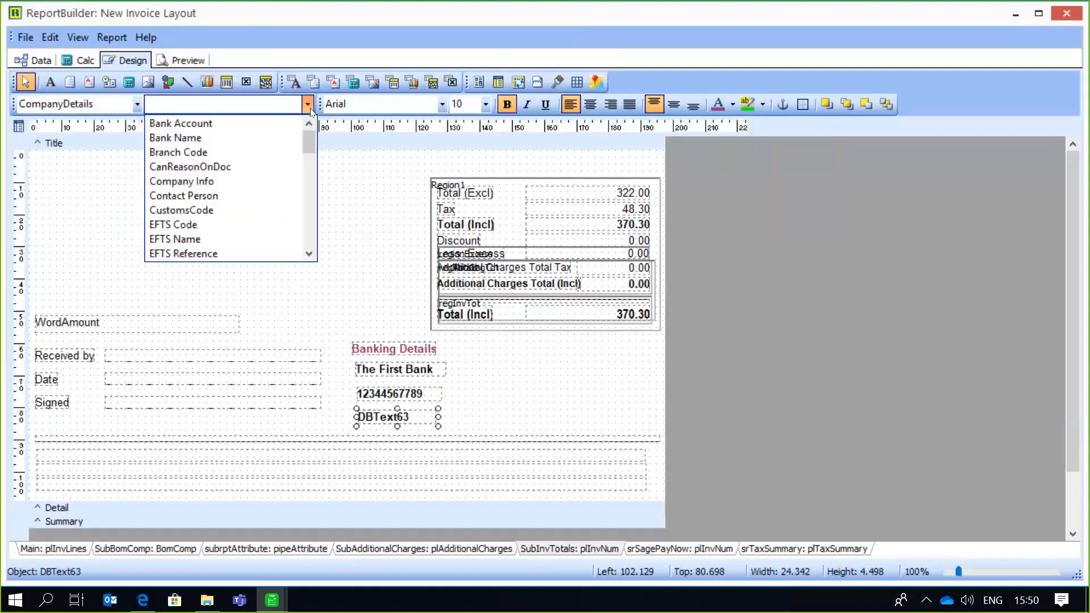
{"action": "left_click", "coordinate": [246, 151]}
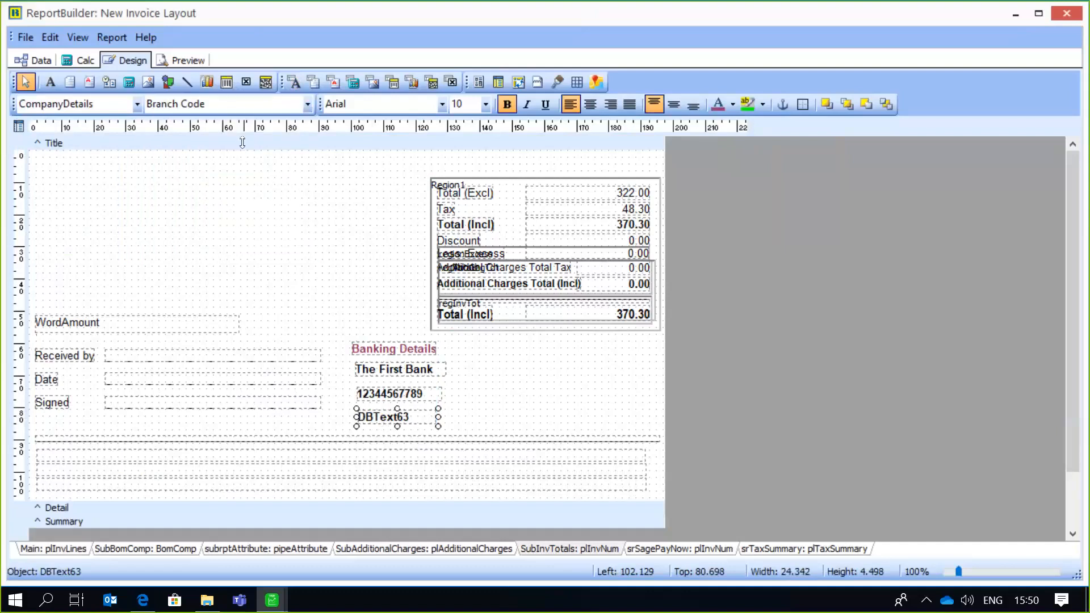
- Apply the plum font colour to the Bank Name, Bank Account and Branch Code fields
{"action": "left_click", "coordinate": [449, 373]}
{"action": "left_click", "coordinate": [718, 104]}
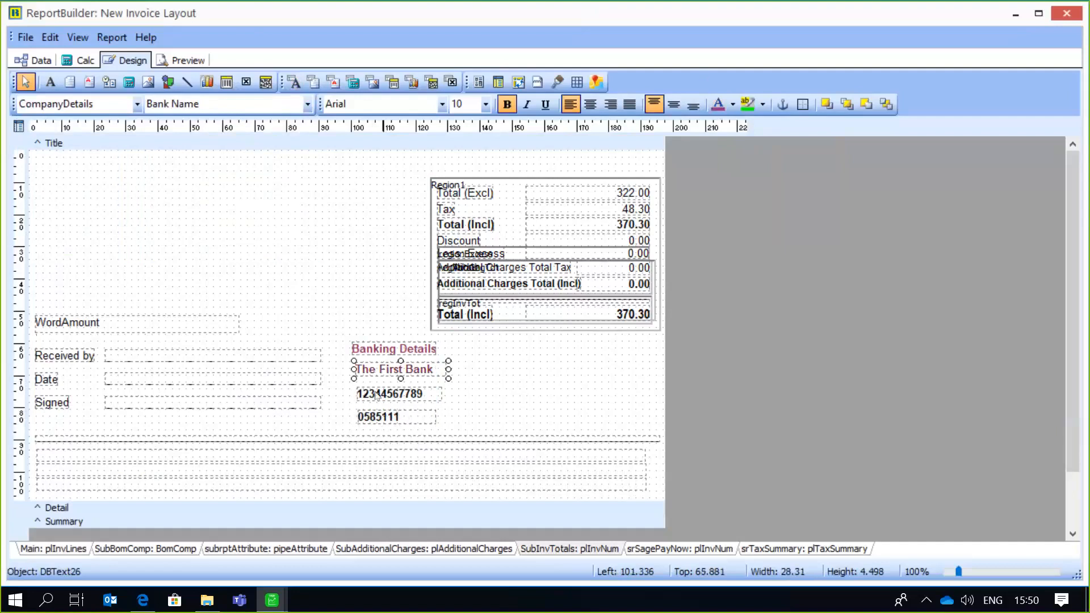
{"action": "left_click", "coordinate": [377, 395]}
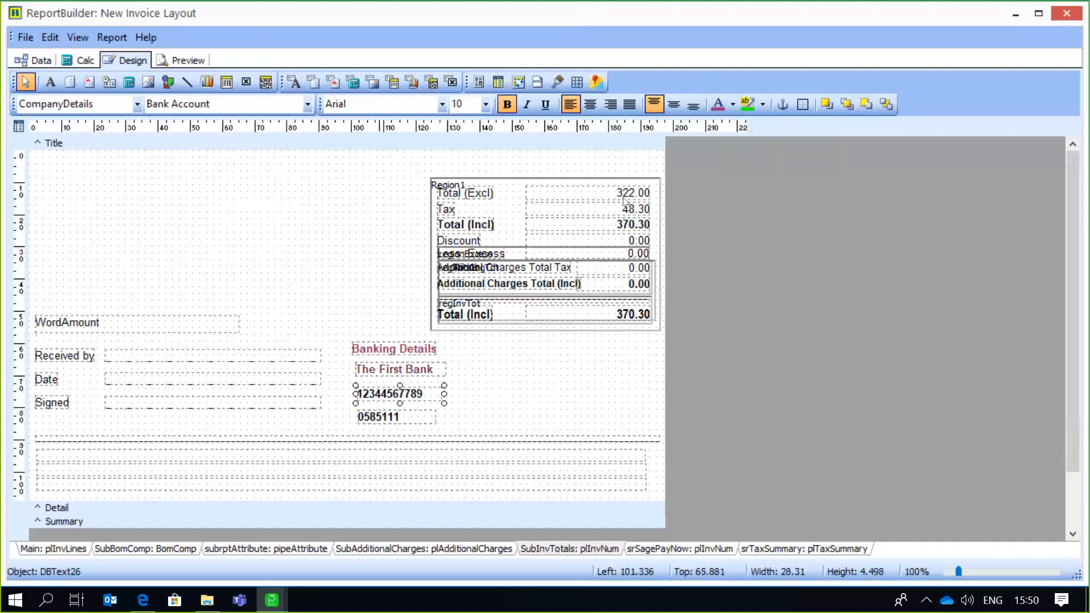
{"action": "left_click", "coordinate": [718, 104]}
{"action": "left_click", "coordinate": [420, 418]}
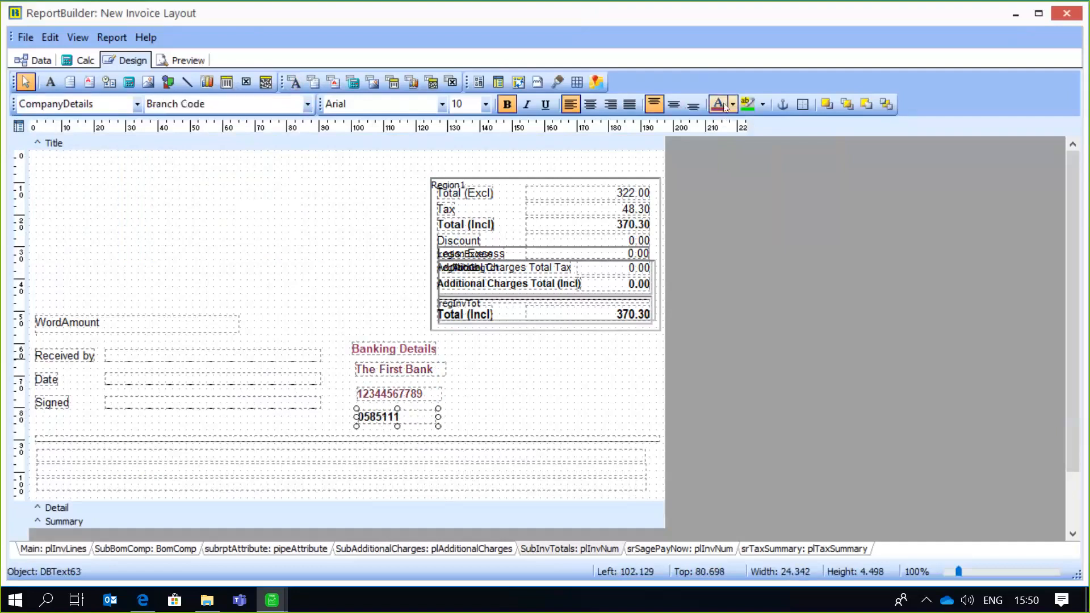
{"action": "left_click", "coordinate": [723, 105]}
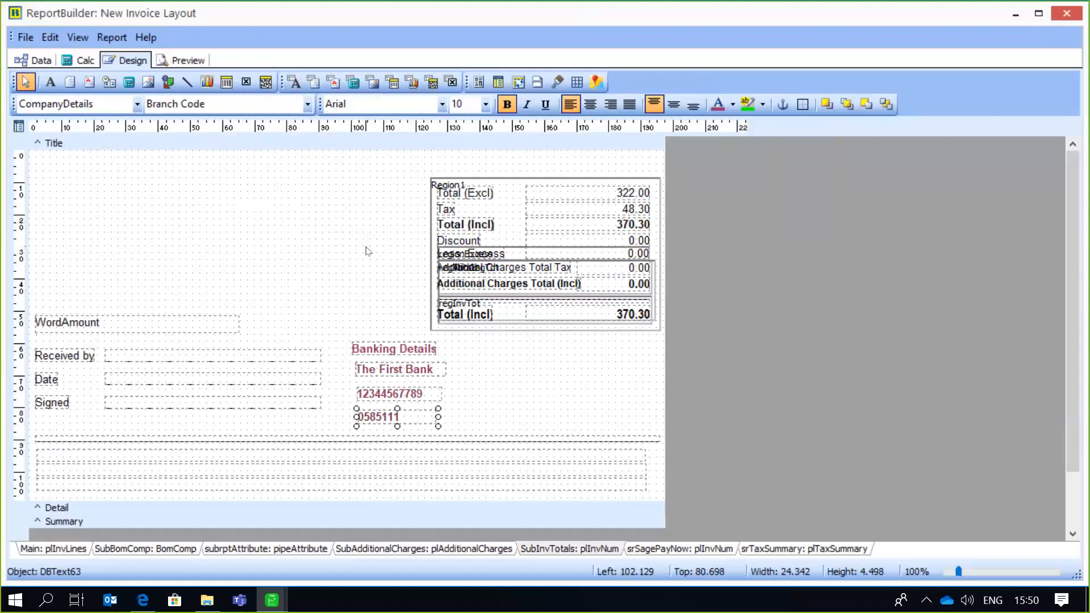
{"action": "left_click", "coordinate": [368, 251]}
- Align the three bank fields with the left edge of the Banking Details label, about 100 mm across, and even out their spacing
{"action": "left_click", "coordinate": [380, 373]}
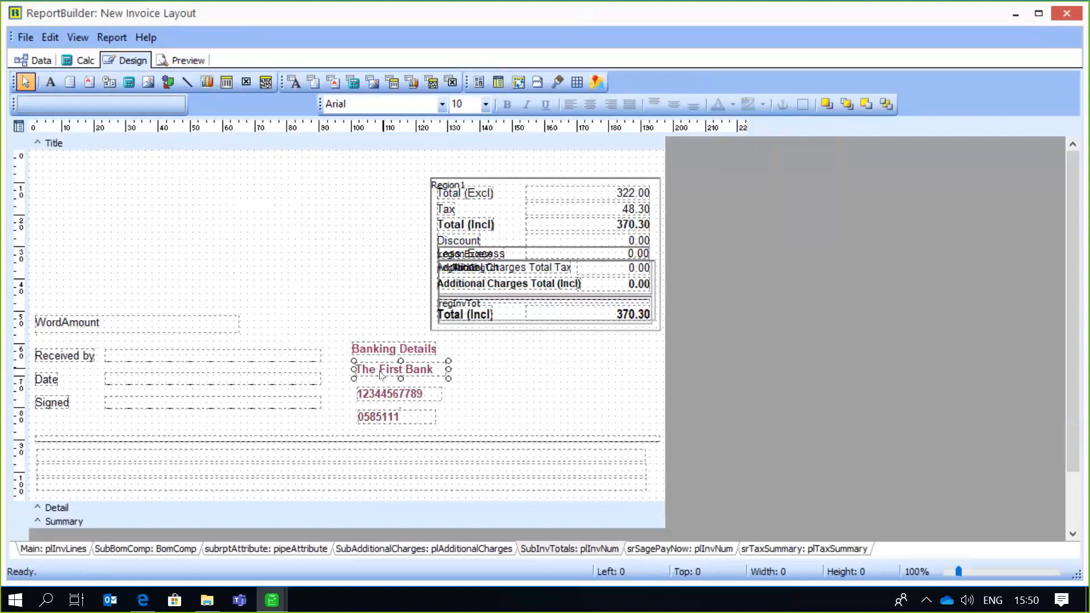
{"action": "left_click_drag", "start_coordinate": [380, 372], "coordinate": [369, 407]}
{"action": "left_click", "coordinate": [370, 412]}
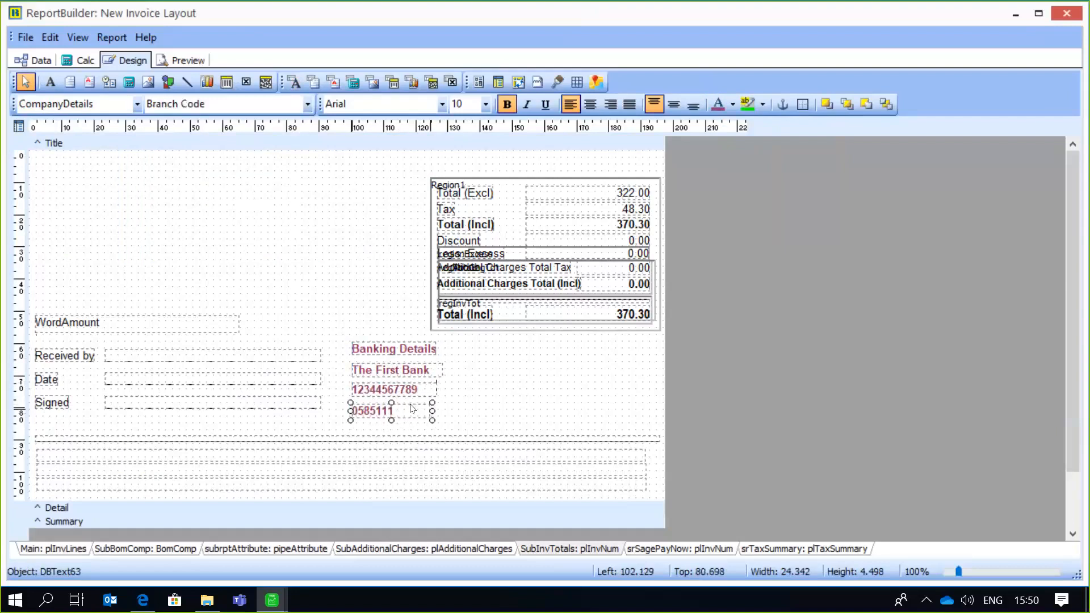
{"action": "left_click", "coordinate": [476, 398]}
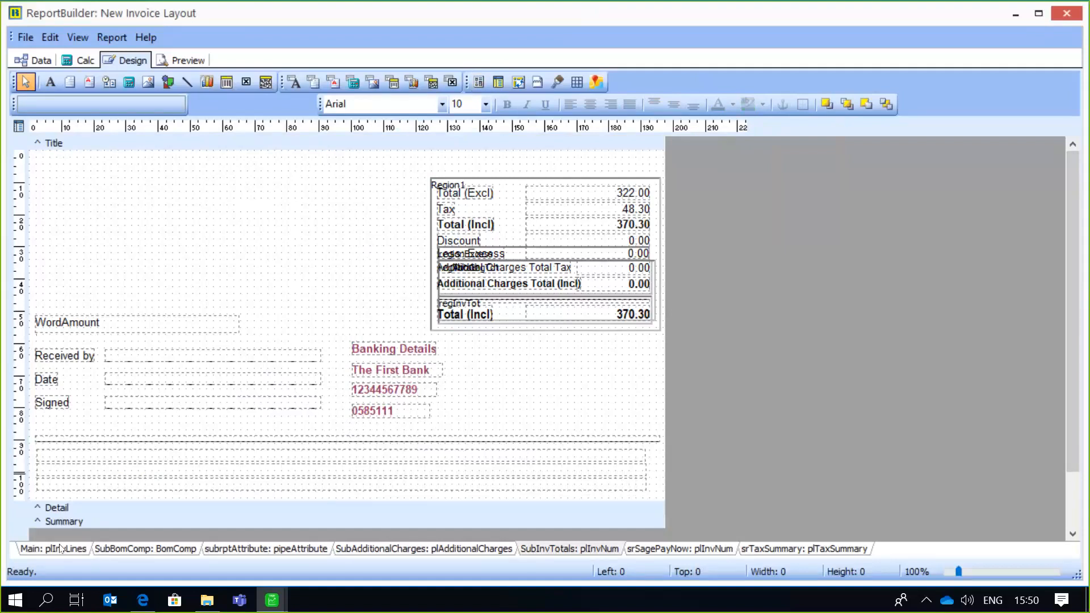
- In the Main: plInvLines report, shift the Quantity column heading slightly left, to about 87 mm from the left edge
{"action": "left_click", "coordinate": [59, 549]}
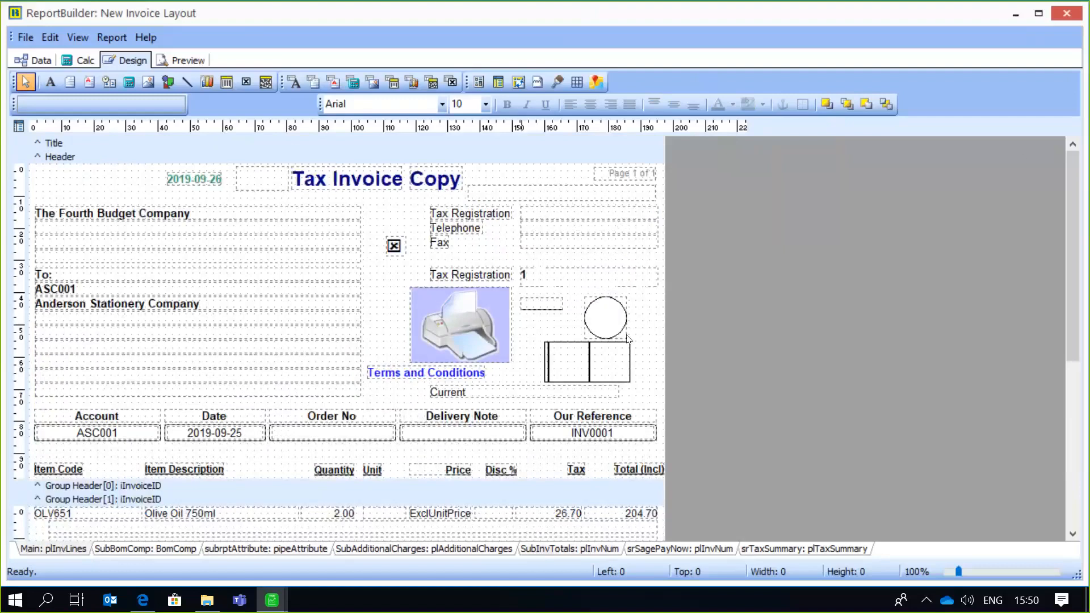
{"action": "left_click_drag", "start_coordinate": [1077, 187], "coordinate": [1077, 240]}
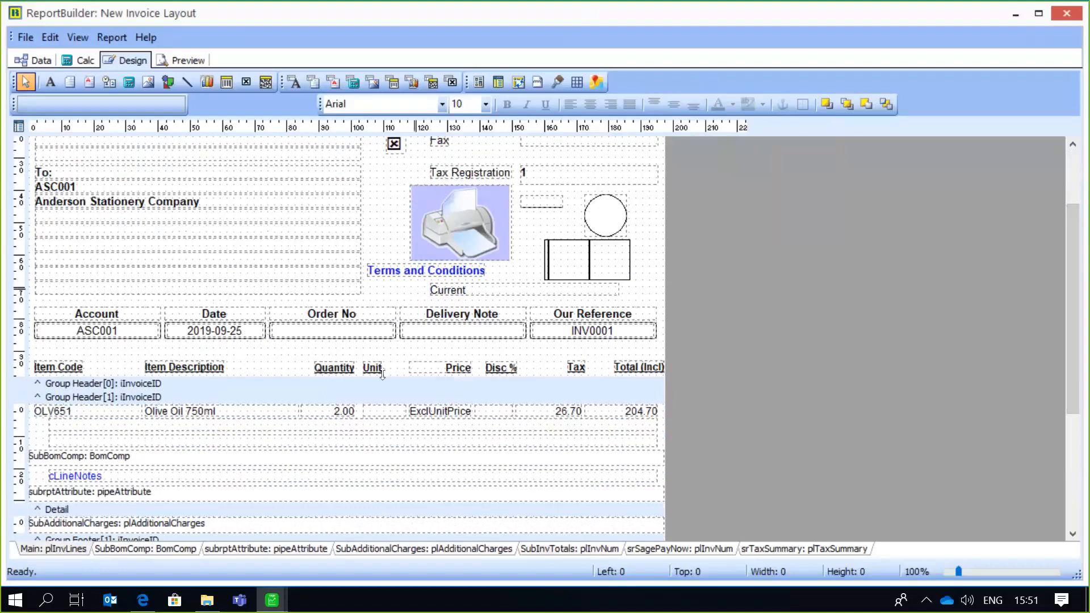
{"action": "left_click", "coordinate": [348, 373]}
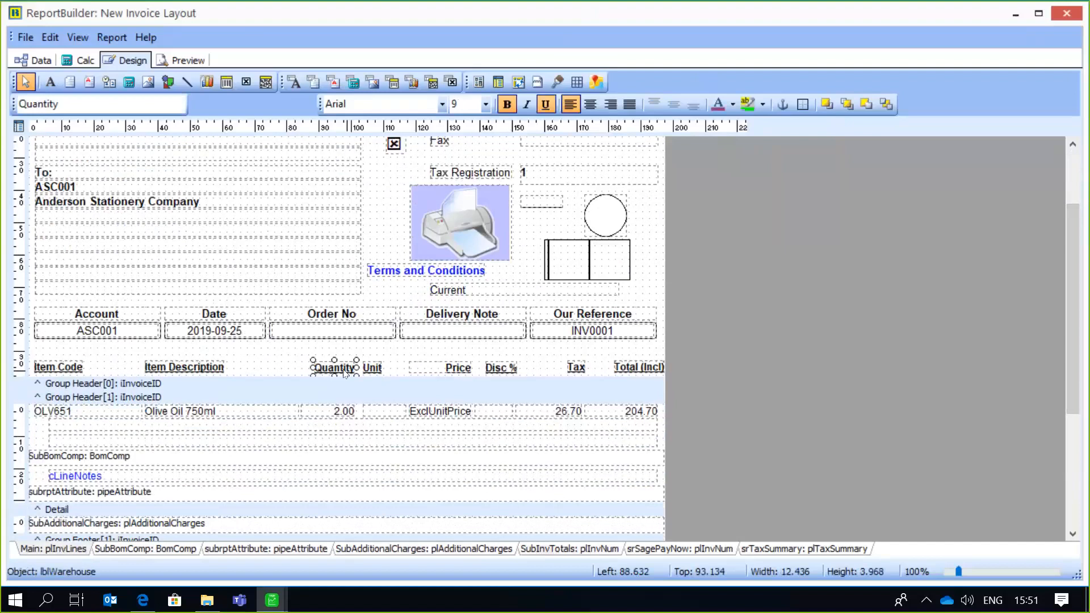
{"action": "mouse_move", "coordinate": [337, 371]}
{"action": "left_mouse_down"}
{"action": "mouse_move", "coordinate": [316, 371]}
{"action": "mouse_move", "coordinate": [351, 370]}
{"action": "left_mouse_up"}
- Save the New Invoice Layout and close it to return to the invoice print options
{"action": "left_click_drag", "start_coordinate": [1069, 237], "coordinate": [1070, 189]}
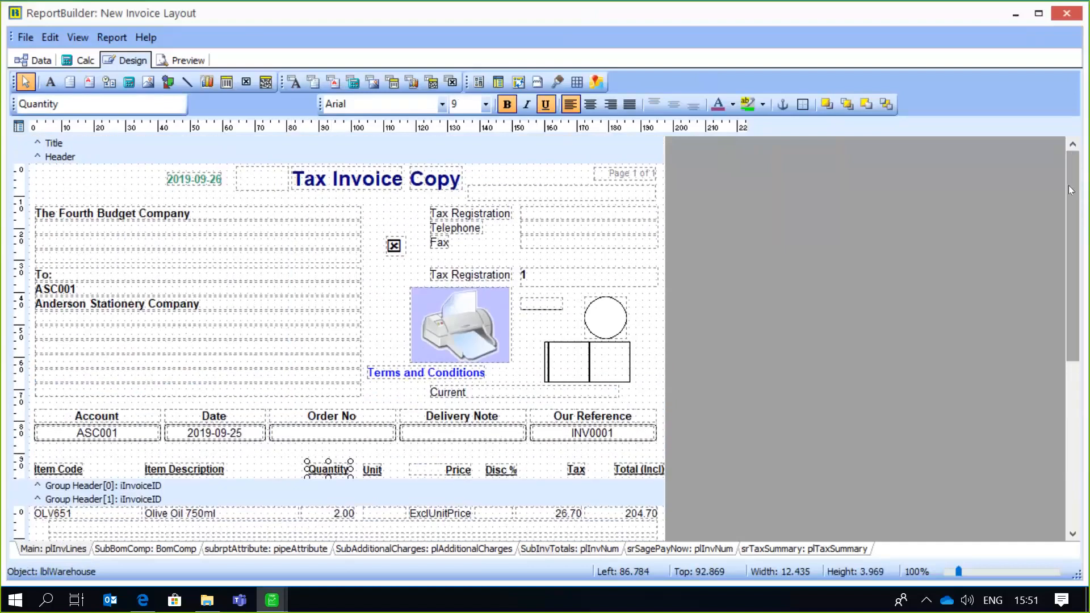
{"action": "left_click", "coordinate": [17, 41]}
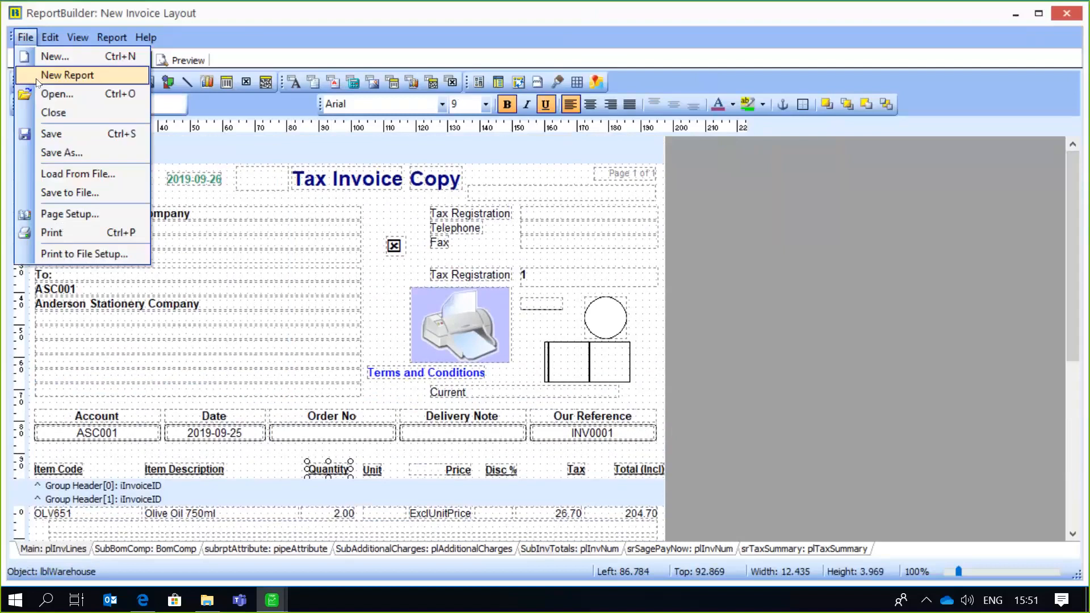
{"action": "left_click", "coordinate": [51, 137]}
{"action": "left_click", "coordinate": [29, 37]}
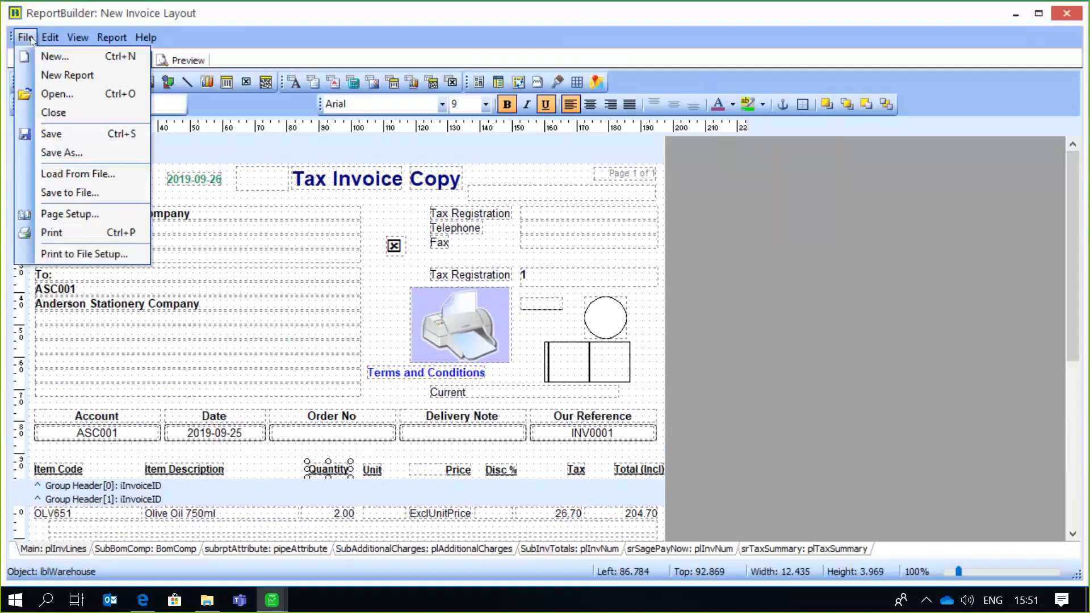
{"action": "left_click", "coordinate": [60, 117]}
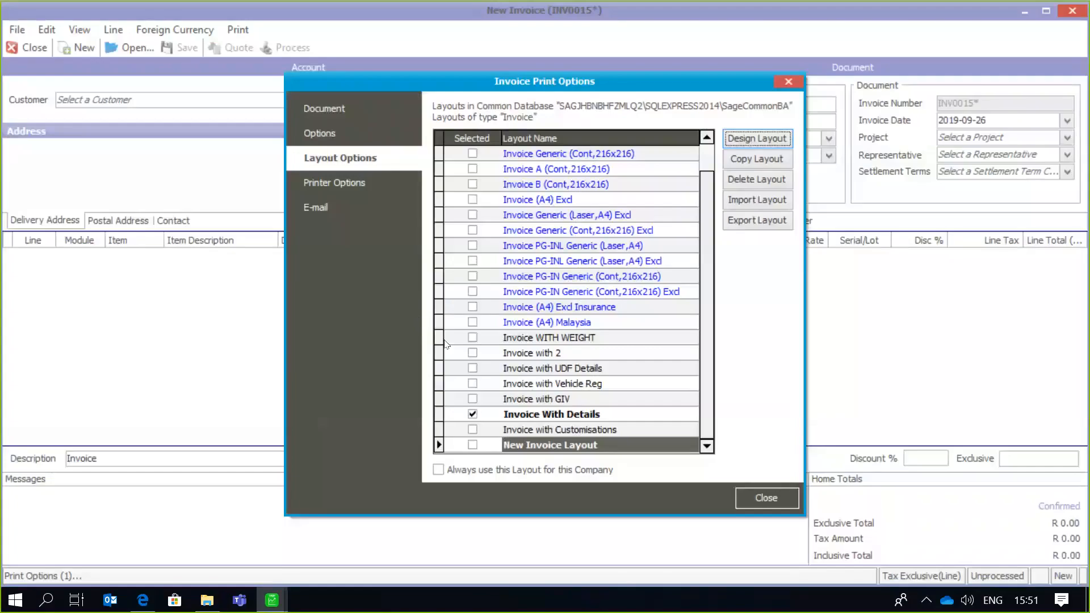
- Make New Invoice Layout the selected layout for printing invoices and close the print options
{"action": "left_click", "coordinate": [710, 251]}
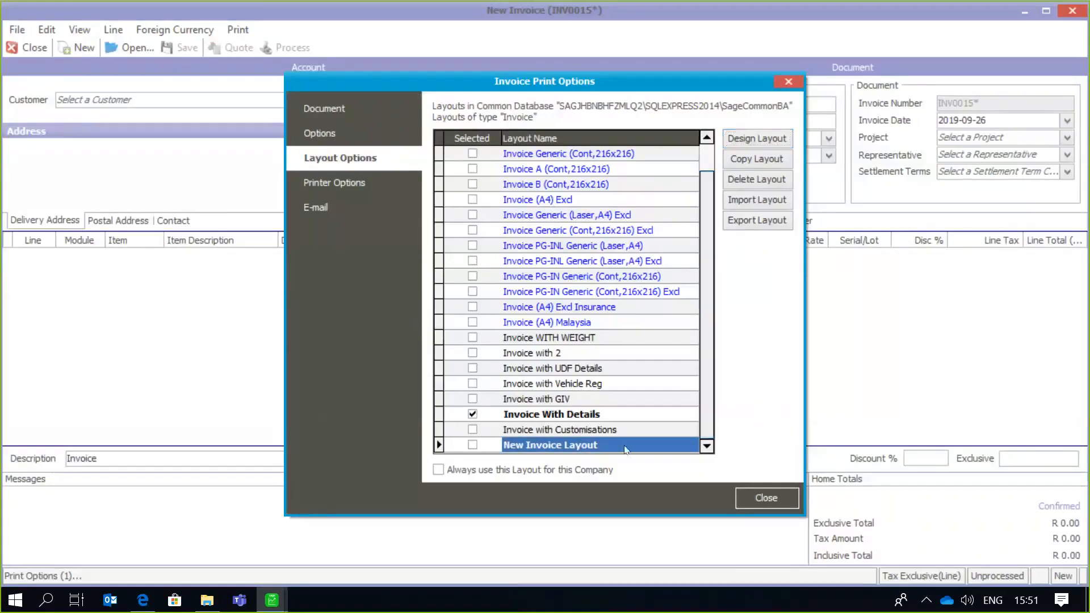
{"action": "left_click", "coordinate": [472, 446]}
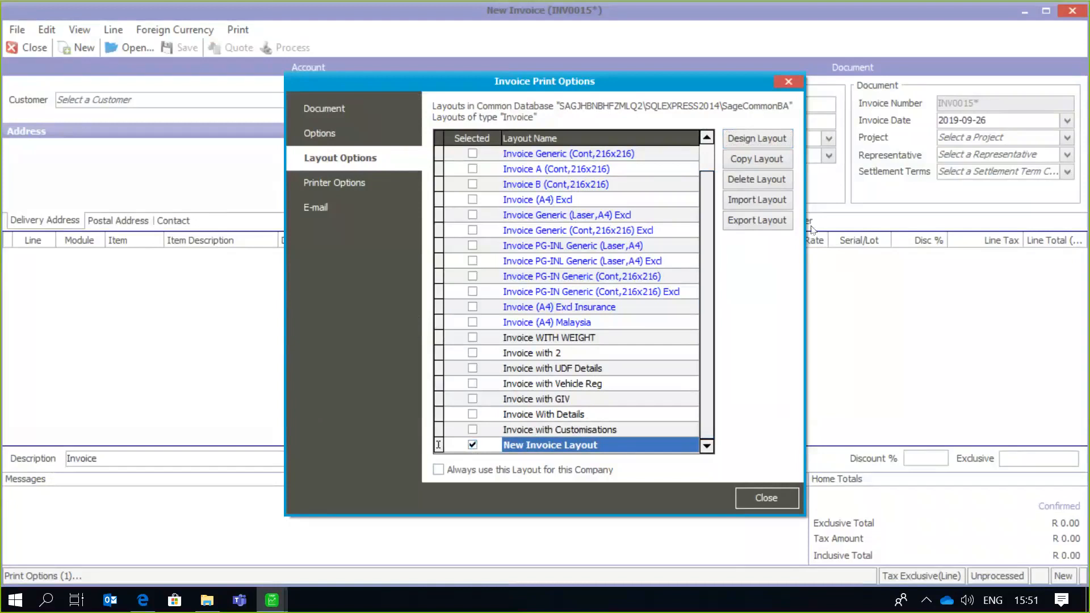
{"action": "left_click", "coordinate": [765, 499]}
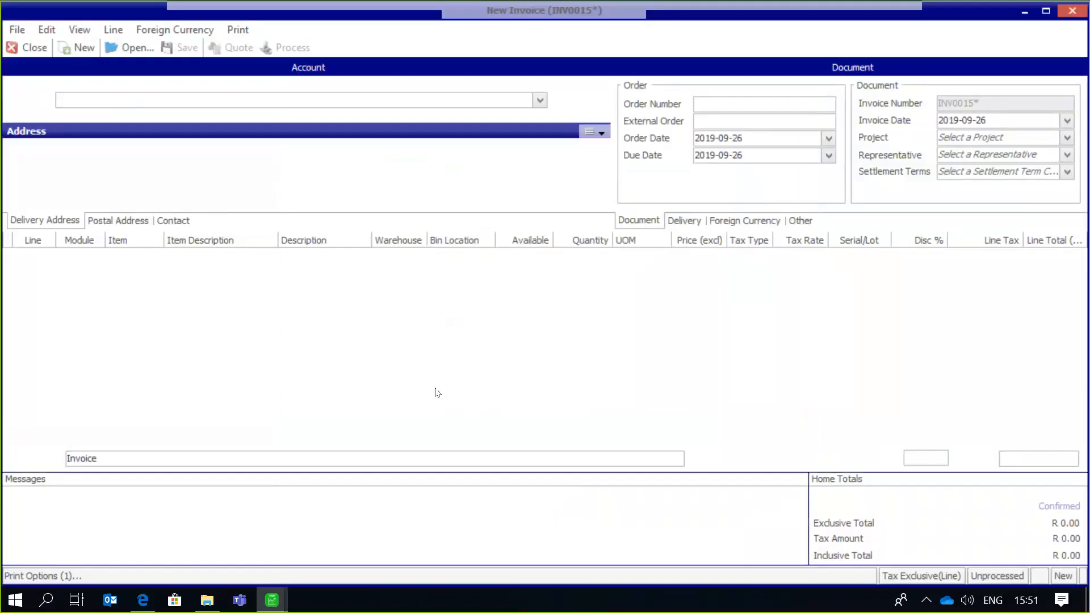
- Start an invoice for International Courier Services with a line for 8 units of OLV651, Olive Oil 750ml, from the Mstr warehouse
{"action": "left_click", "coordinate": [540, 100]}
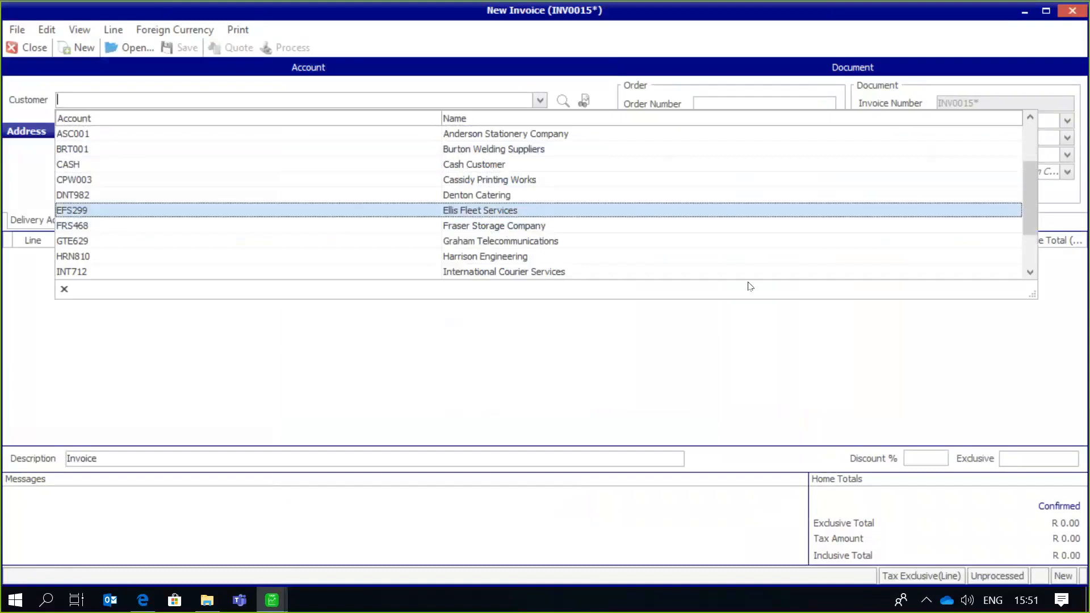
{"action": "left_click", "coordinate": [632, 273]}
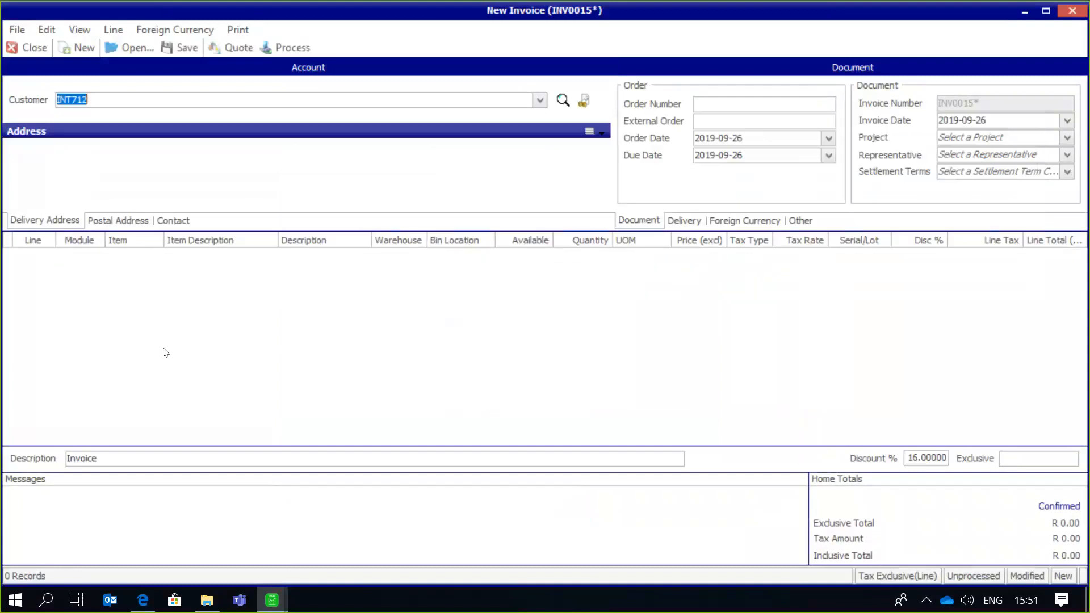
{"action": "left_click", "coordinate": [88, 253]}
{"action": "left_click", "coordinate": [155, 256]}
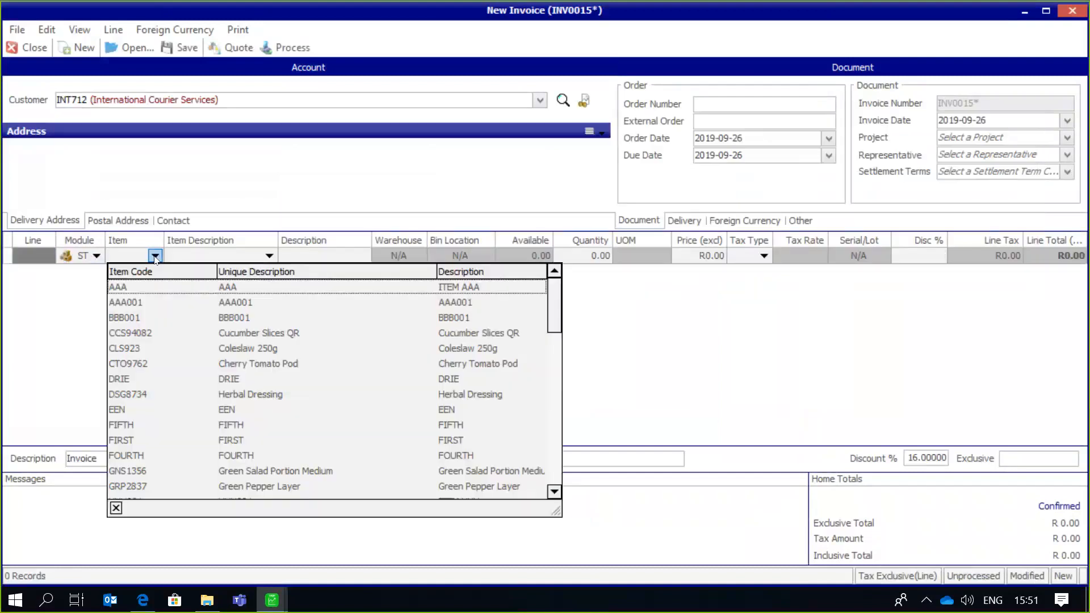
{"action": "type", "text": "OLV651"}
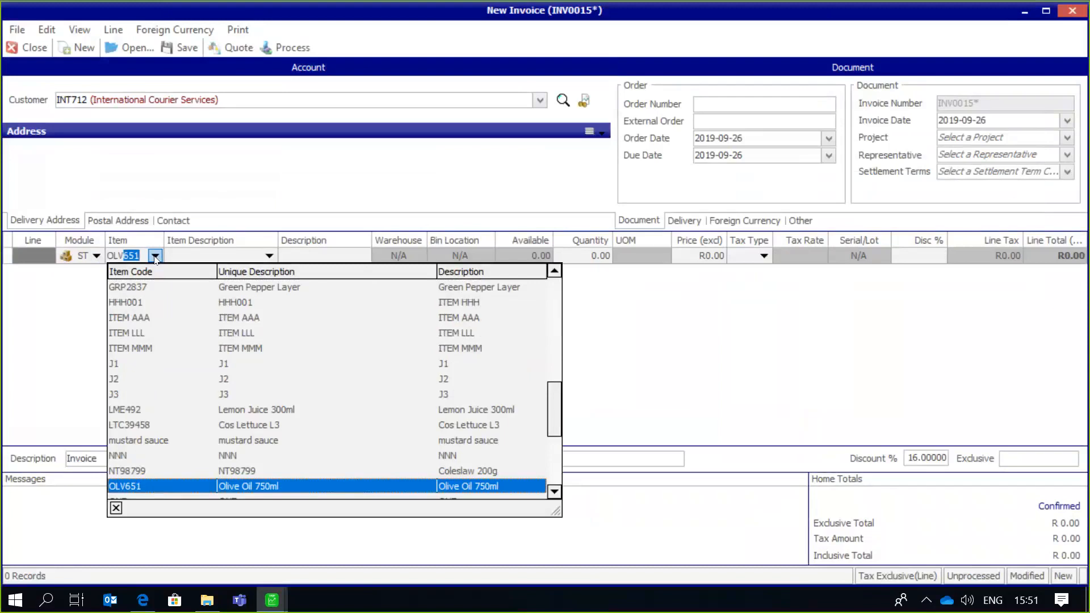
{"action": "key", "text": "Return"}
{"action": "key", "text": "Tab"}
{"action": "key", "text": "Tab"}
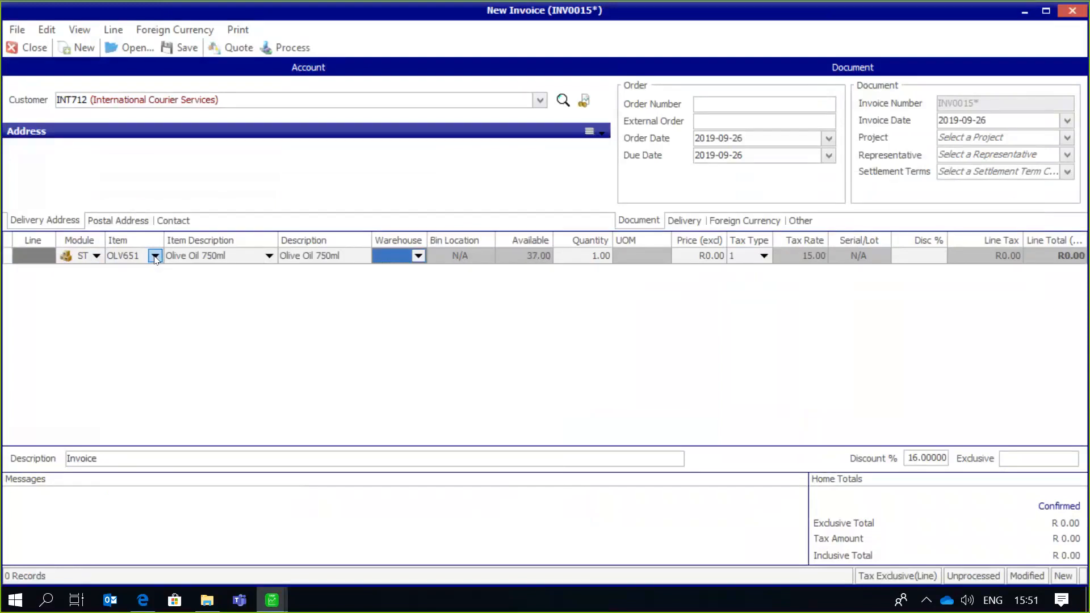
{"action": "key", "text": "Tab"}
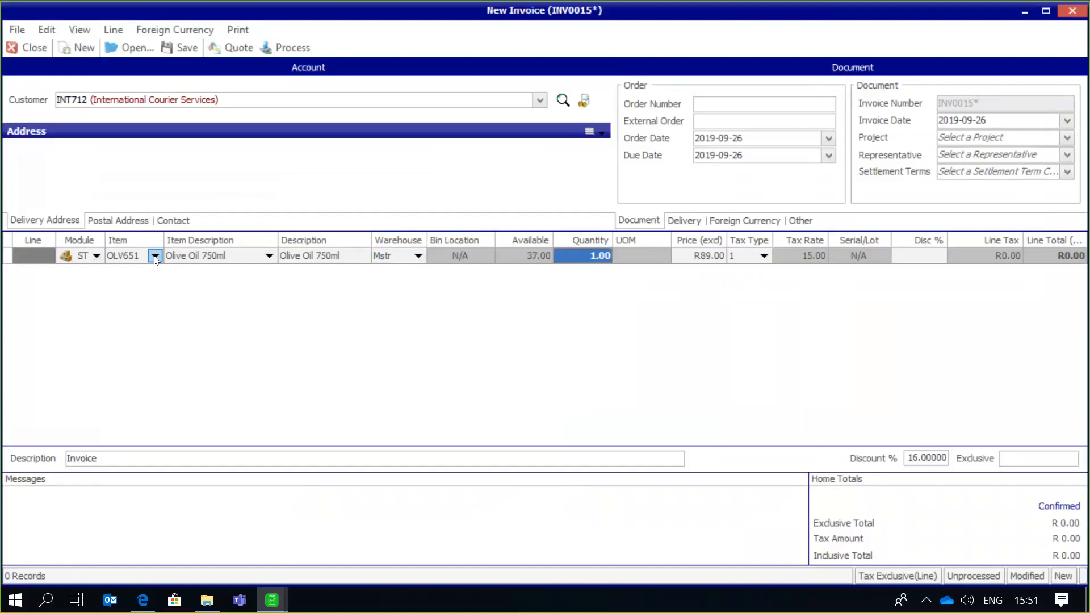
{"action": "type", "text": "8"}
{"action": "key", "text": "Tab"}
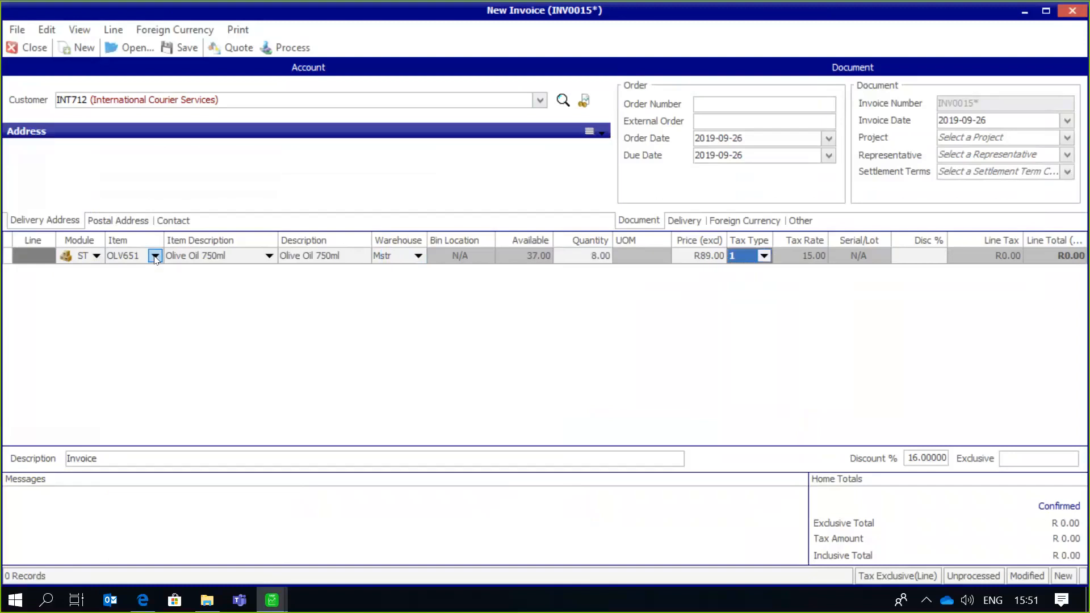
{"action": "key", "text": "Return"}
- Add a second invoice line for 9 units of RSN872, Raisins 300g, from the Mstr warehouse
{"action": "left_click", "coordinate": [155, 271]}
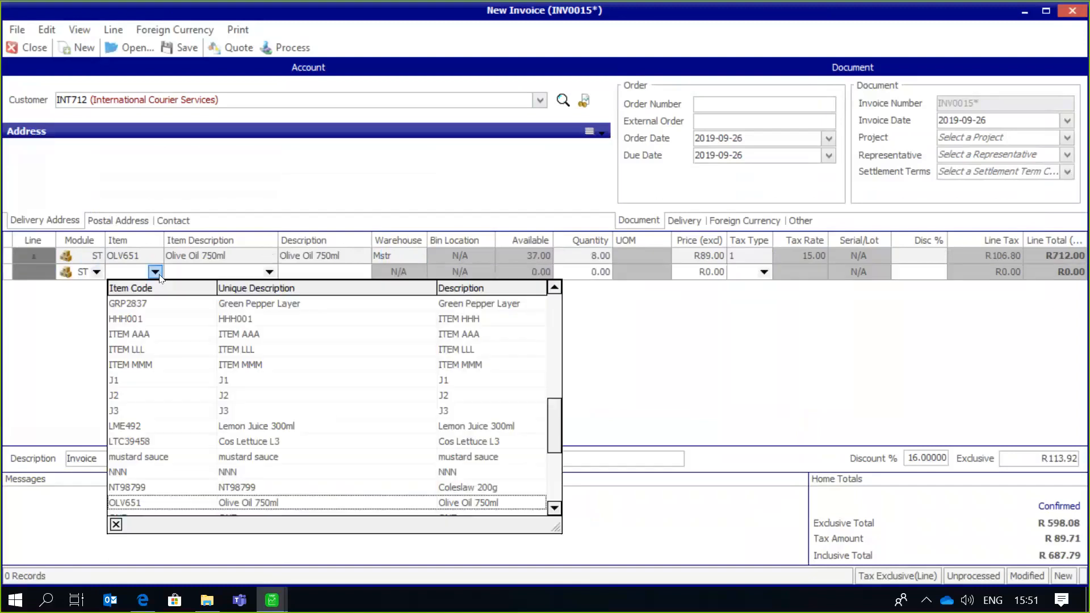
{"action": "type", "text": "RSN872"}
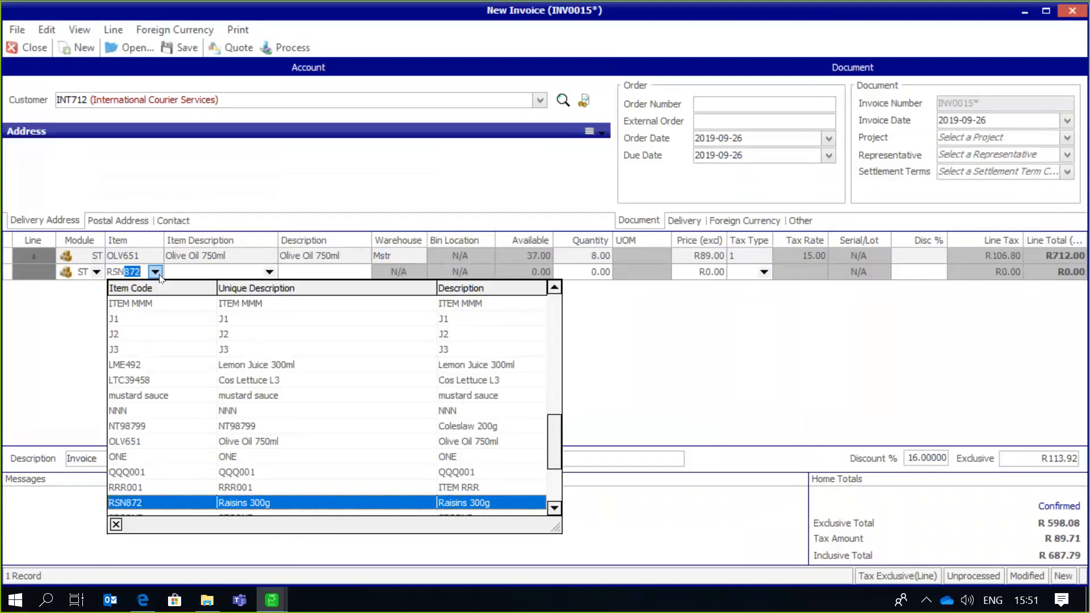
{"action": "key", "text": "Return"}
{"action": "key", "text": "Tab"}
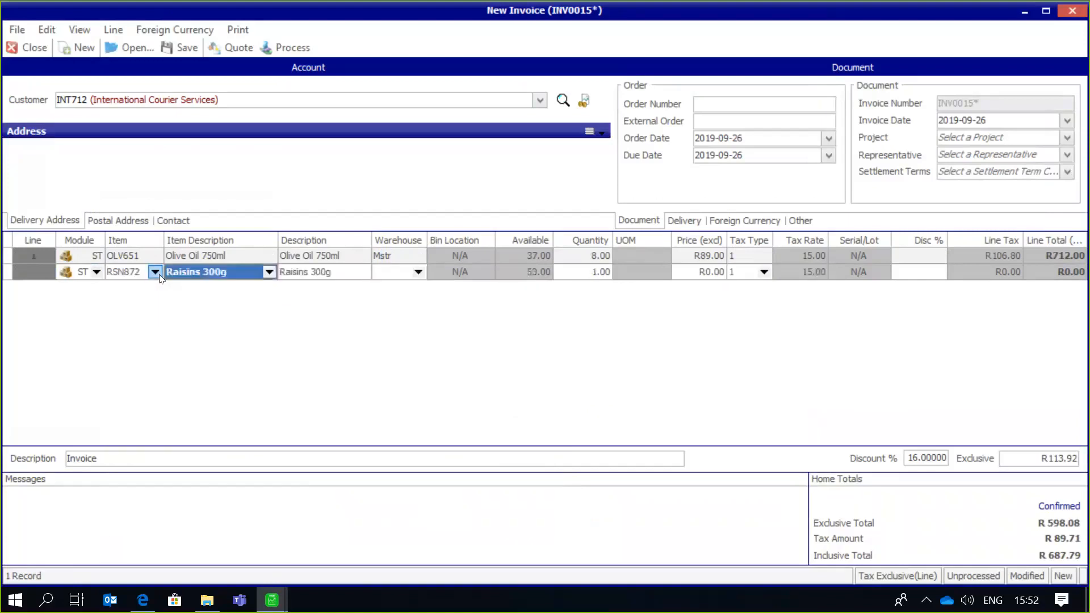
{"action": "key", "text": "Tab"}
{"action": "type", "text": "M"}
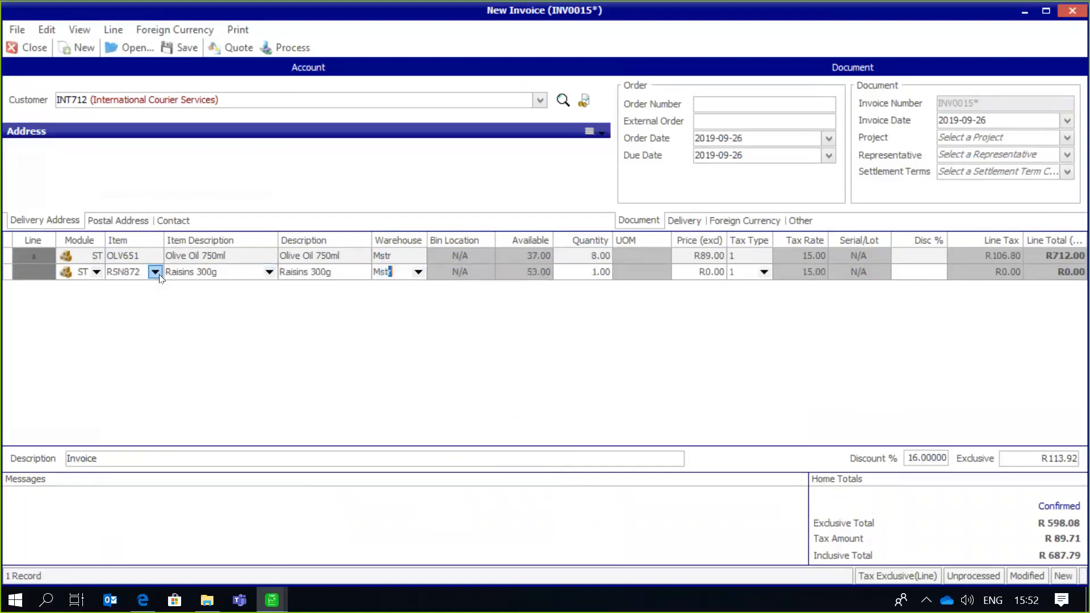
{"action": "key", "text": "Tab"}
{"action": "type", "text": "9"}
{"action": "key", "text": "Tab"}
{"action": "key", "text": "Tab"}
{"action": "key", "text": "Tab"}
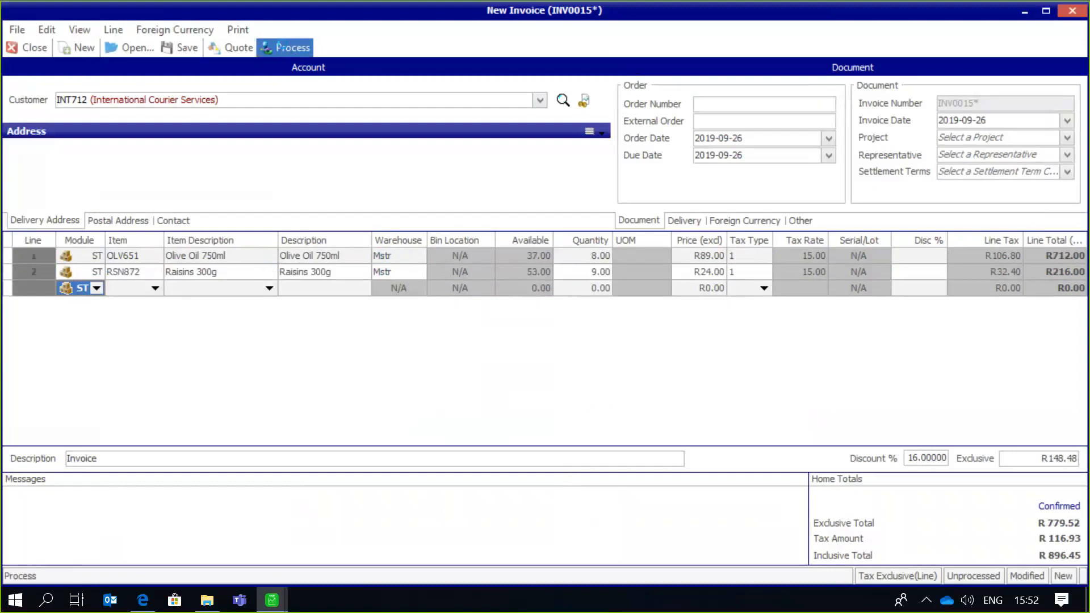
- Process the invoice with a print preview and review the customised layout from the header down to the banking details
{"action": "left_click", "coordinate": [287, 48]}
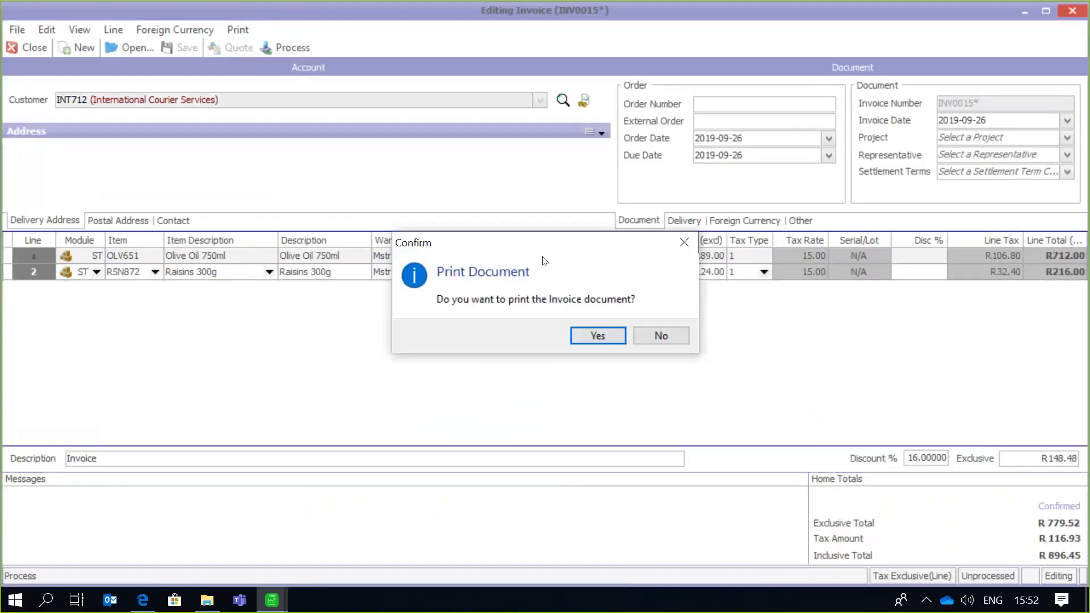
{"action": "left_click", "coordinate": [592, 339]}
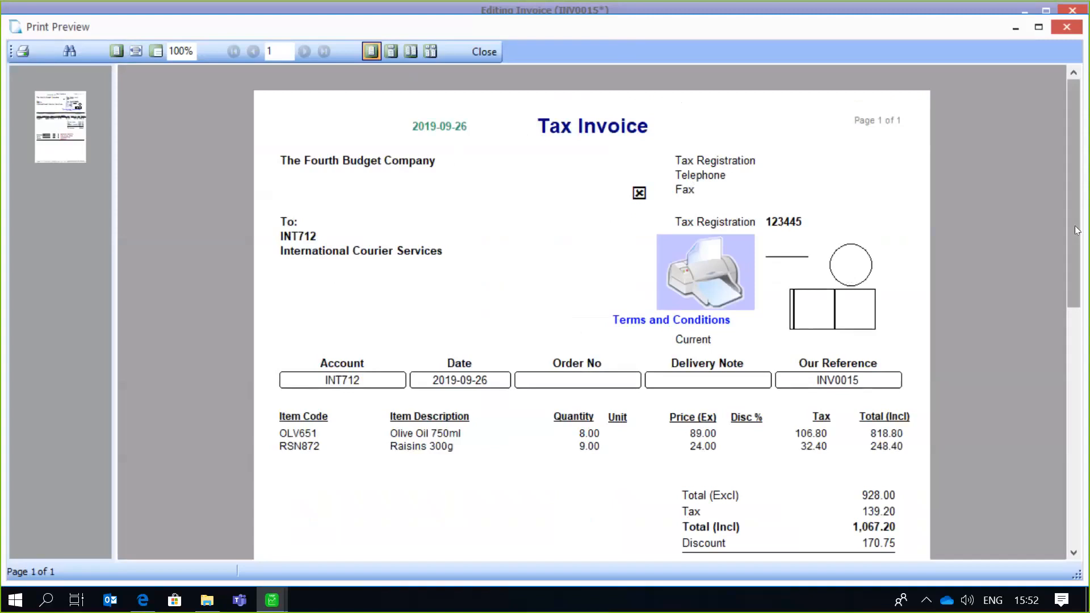
{"action": "scroll", "coordinate": [1061, 210], "scroll_direction": "down", "scroll_amount": 3}
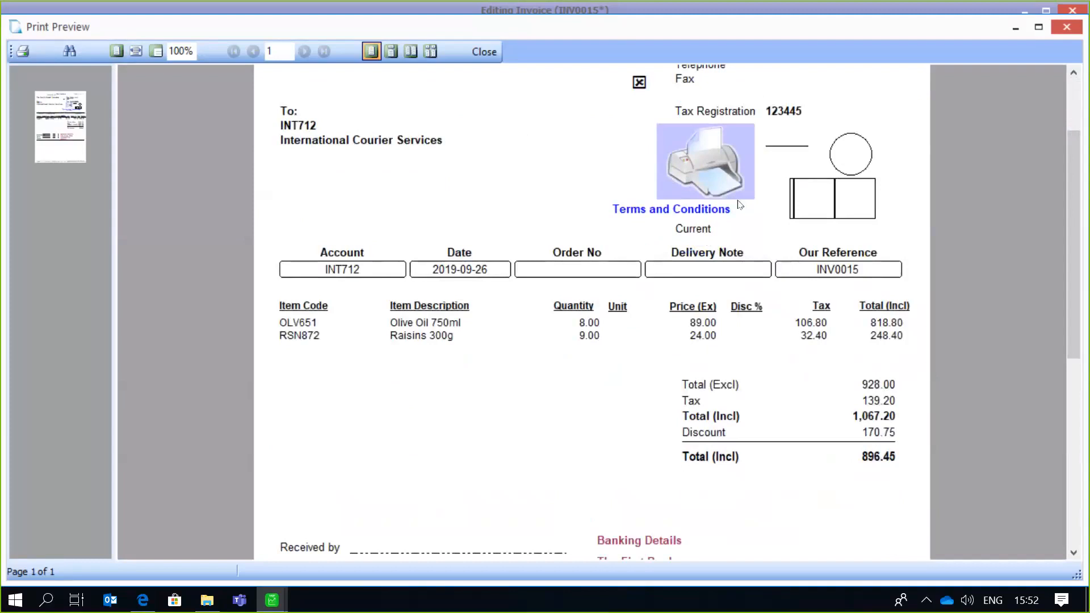
{"action": "scroll", "coordinate": [1072, 240], "scroll_direction": "down", "scroll_amount": 4}
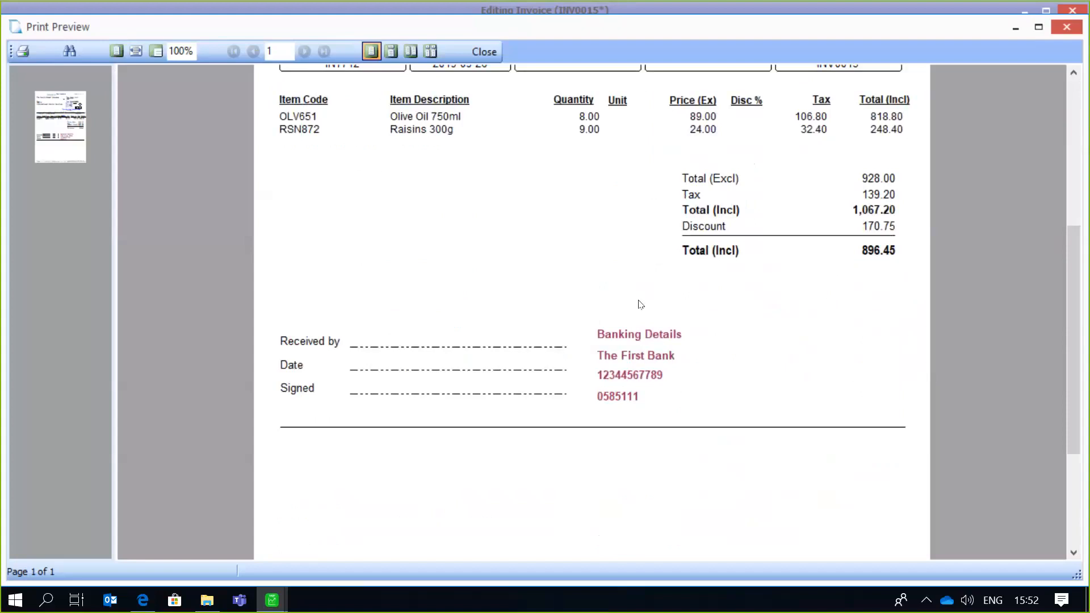
{"action": "left_click_drag", "start_coordinate": [1078, 283], "coordinate": [1078, 221]}
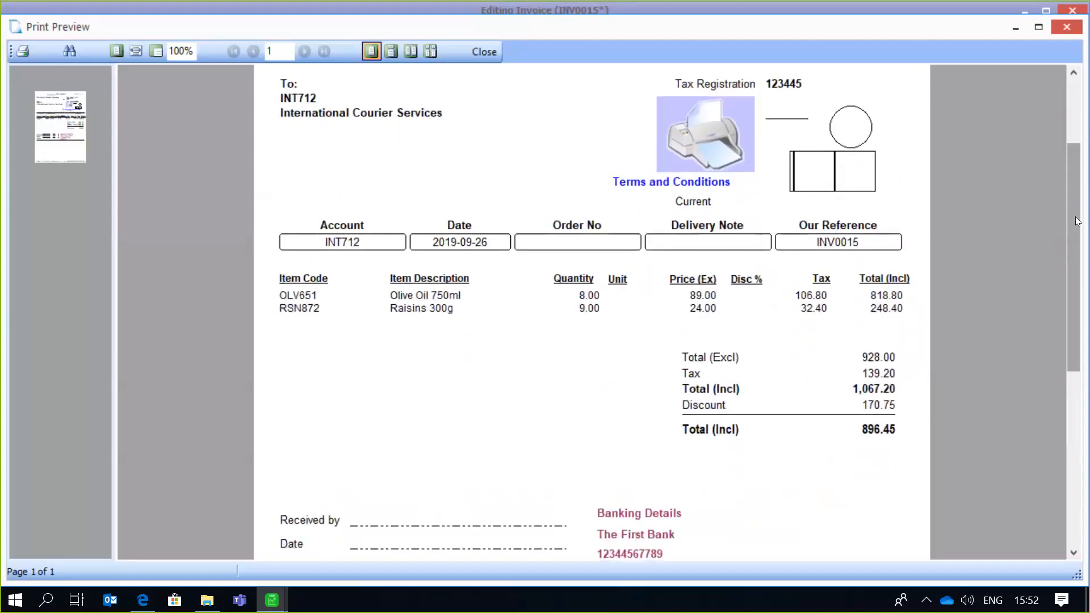
{"action": "left_click", "coordinate": [483, 51]}
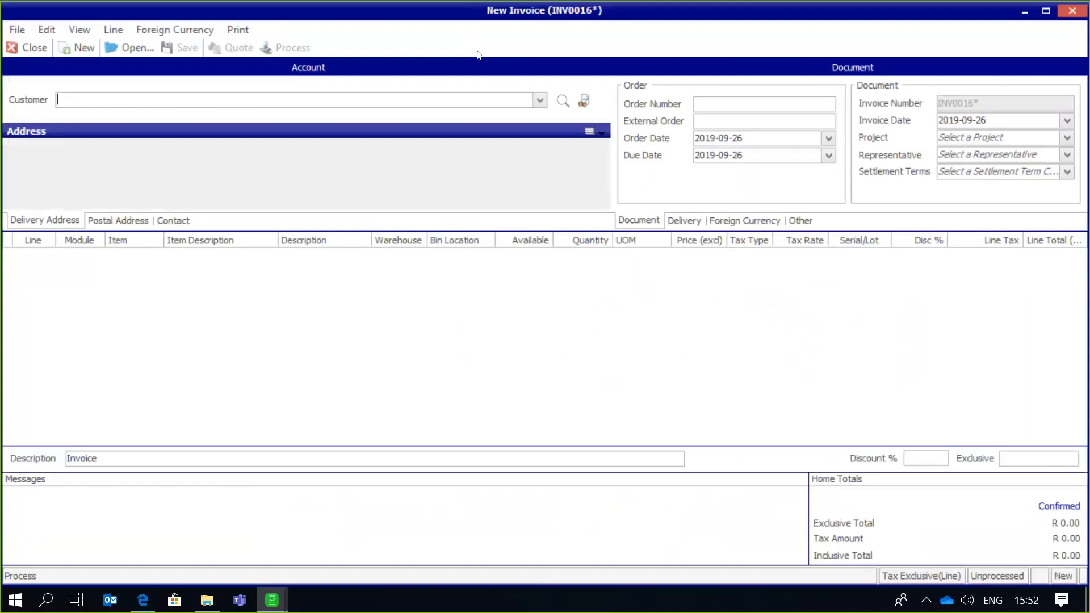
- Reopen the invoice print options and select New Invoice Layout in the list of layouts
{"action": "left_click", "coordinate": [246, 28]}
{"action": "mouse_move", "coordinate": [247, 46]}
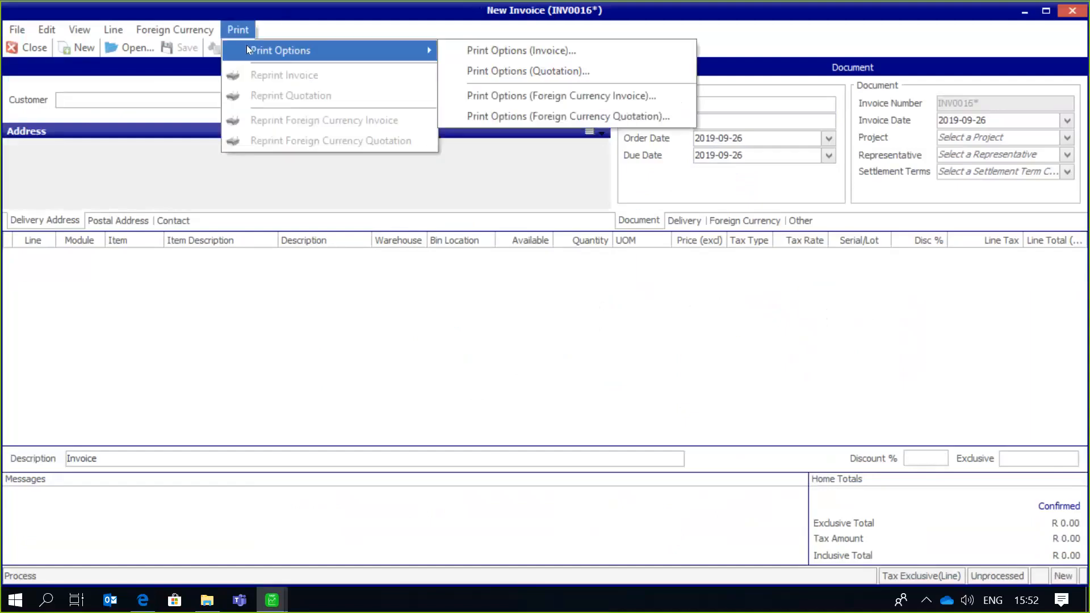
{"action": "left_click", "coordinate": [477, 57]}
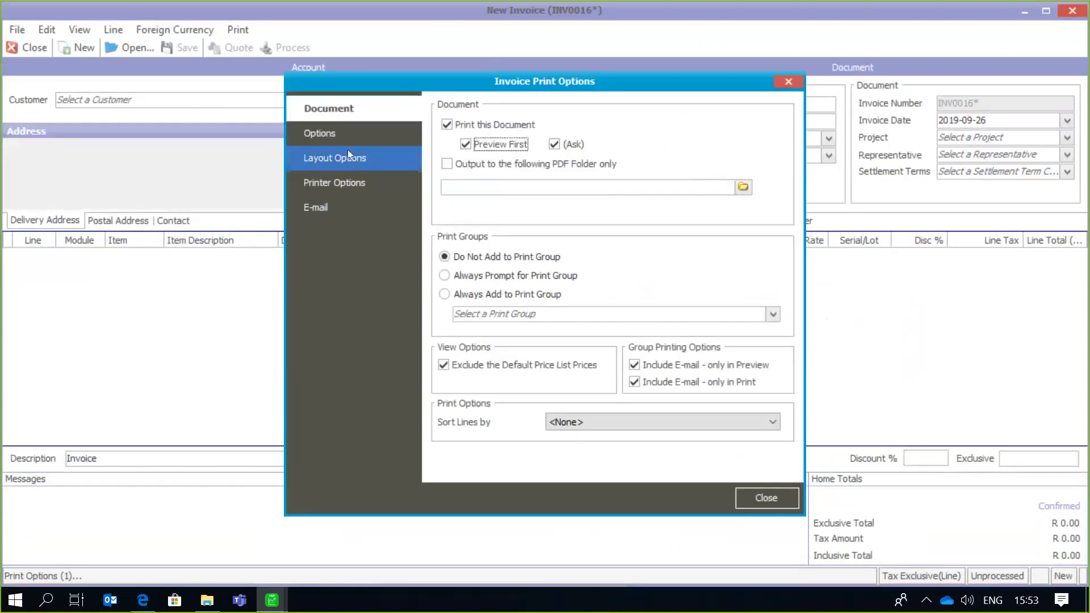
{"action": "left_click", "coordinate": [347, 158]}
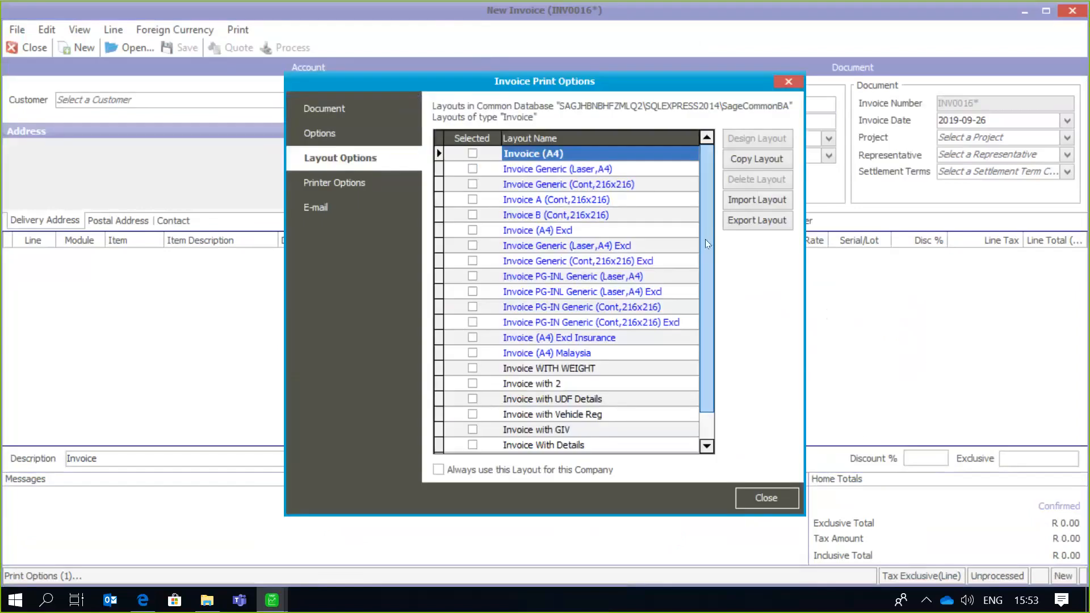
{"action": "left_click_drag", "start_coordinate": [710, 238], "coordinate": [703, 329]}
{"action": "left_click", "coordinate": [530, 445]}
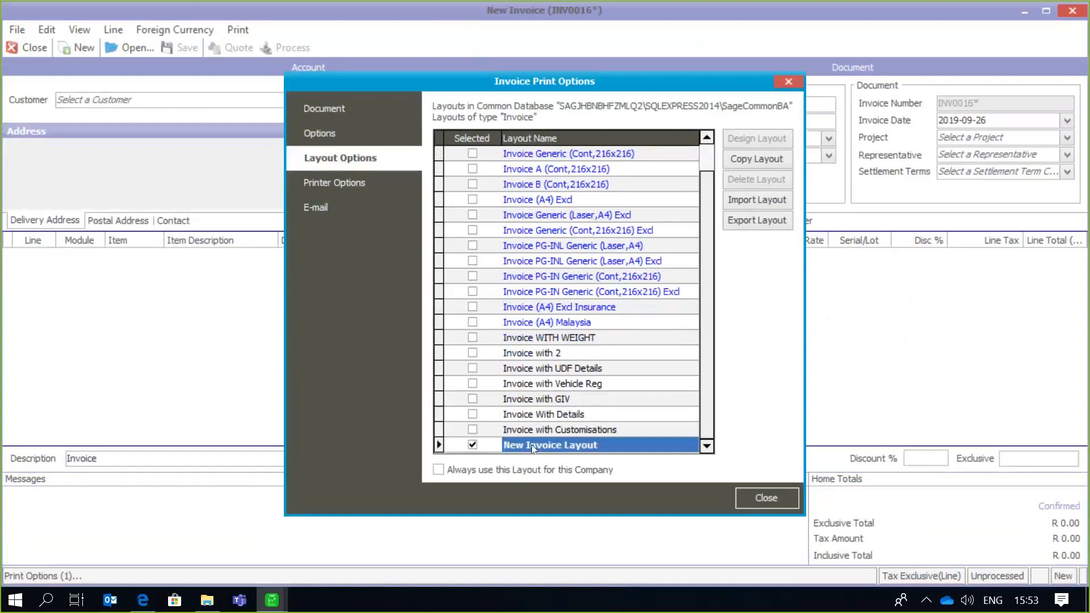
- Look over the design of New Invoice Layout in the report designer and close it again
{"action": "left_click", "coordinate": [758, 139]}
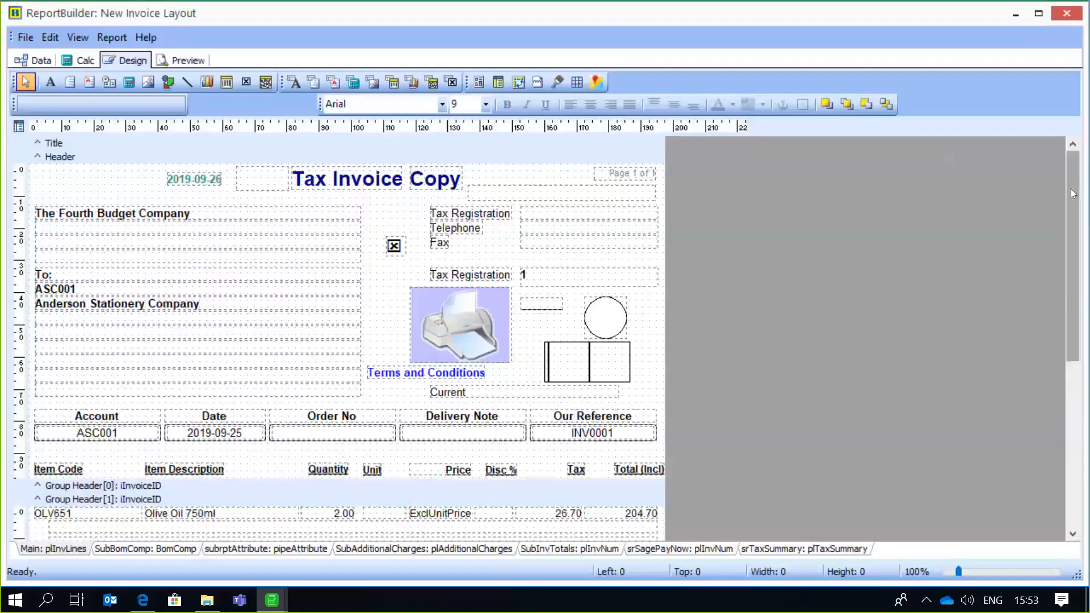
{"action": "left_click_drag", "start_coordinate": [1073, 193], "coordinate": [1073, 233]}
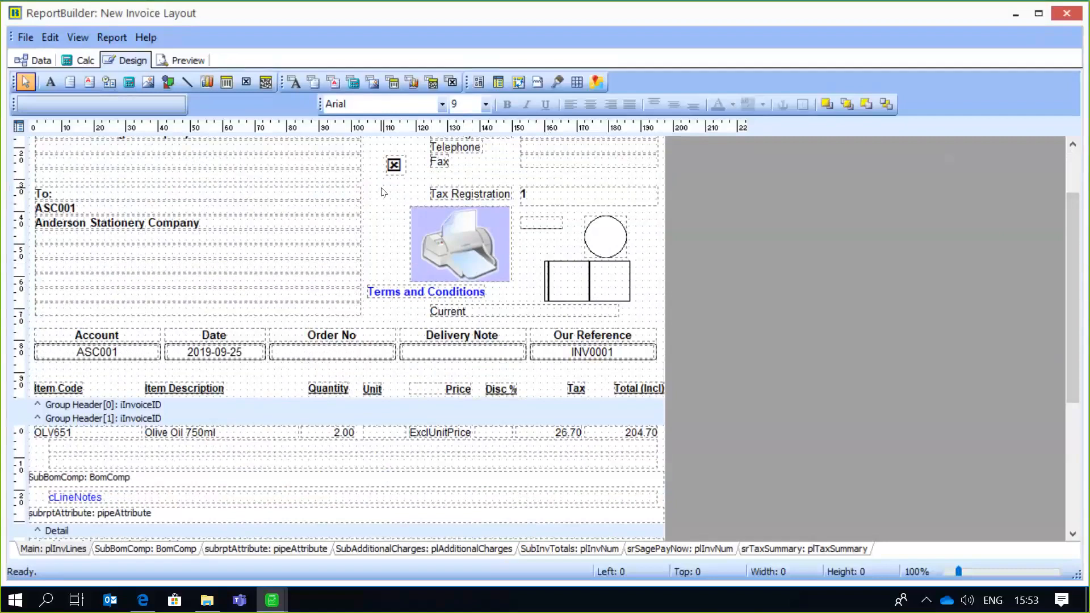
{"action": "left_click", "coordinate": [23, 37]}
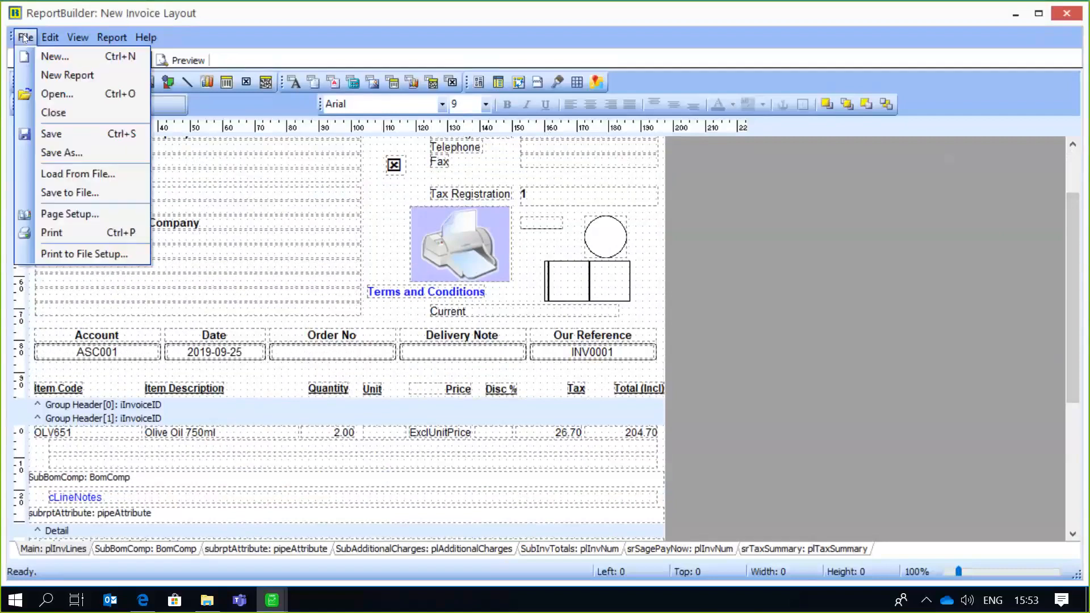
{"action": "left_click", "coordinate": [51, 112]}
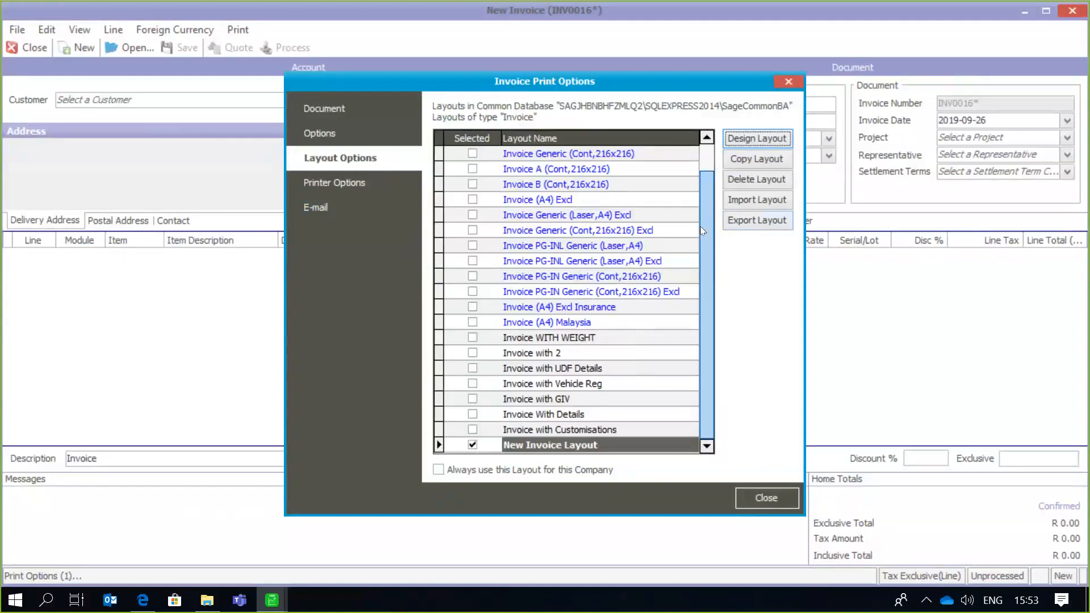
- Export New Invoice Layout as an .rtm report file to the Pictures folder and check that the file is there
{"action": "mouse_move", "coordinate": [708, 218]}
{"action": "left_mouse_down"}
{"action": "mouse_move", "coordinate": [706, 185]}
{"action": "mouse_move", "coordinate": [703, 216]}
{"action": "left_mouse_up"}
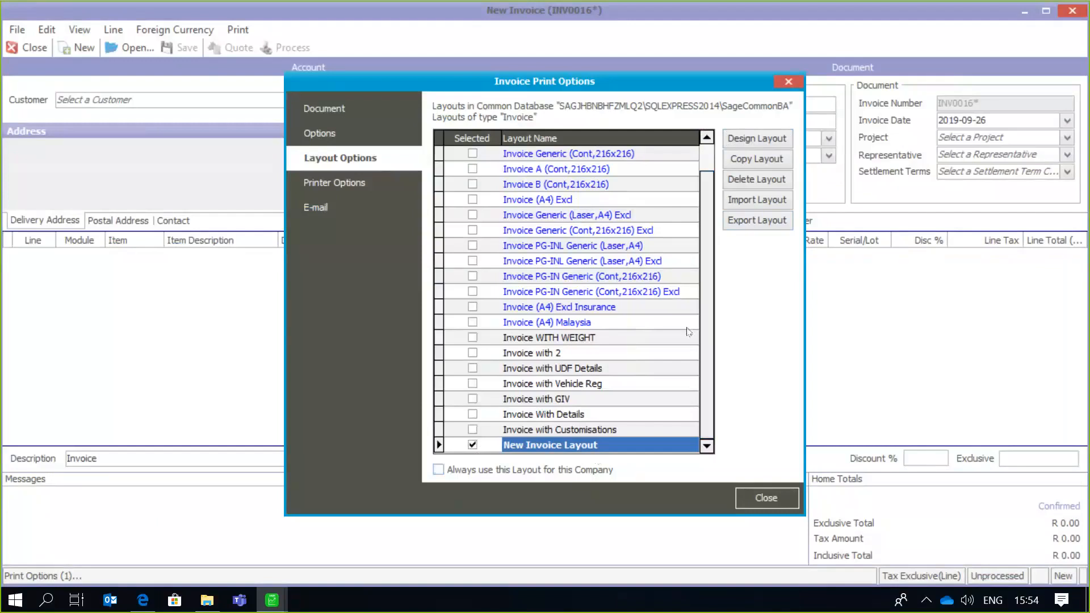
{"action": "left_click", "coordinate": [758, 220]}
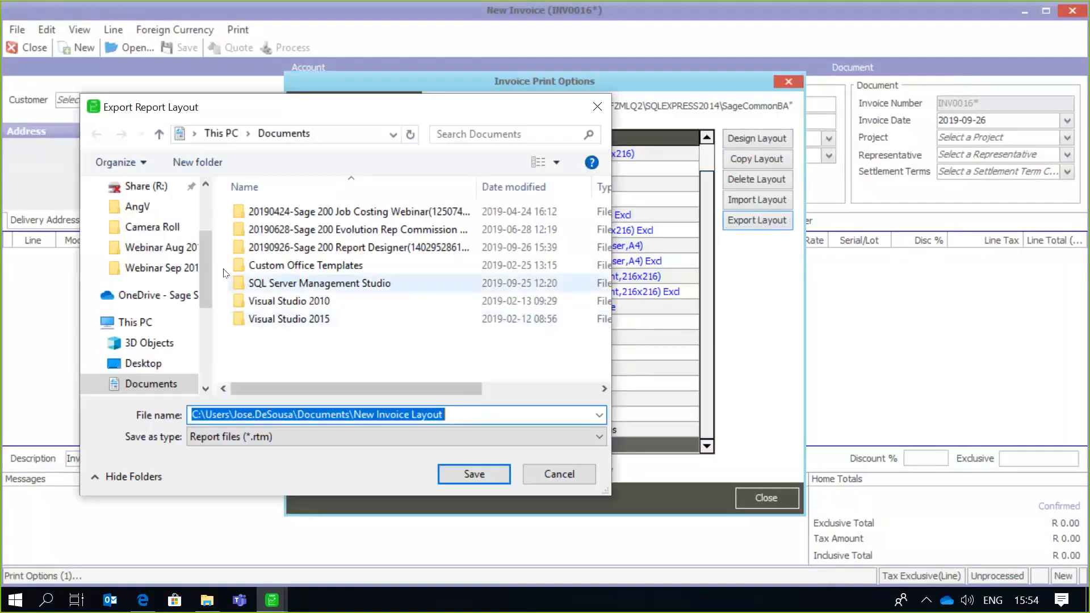
{"action": "left_click_drag", "start_coordinate": [208, 265], "coordinate": [207, 200]}
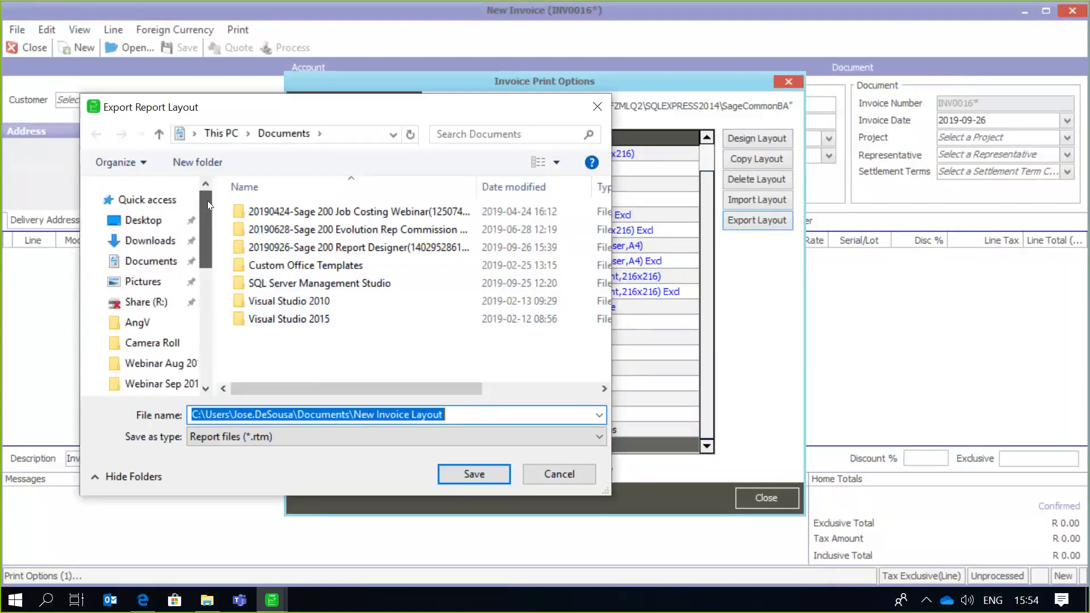
{"action": "left_click", "coordinate": [149, 280]}
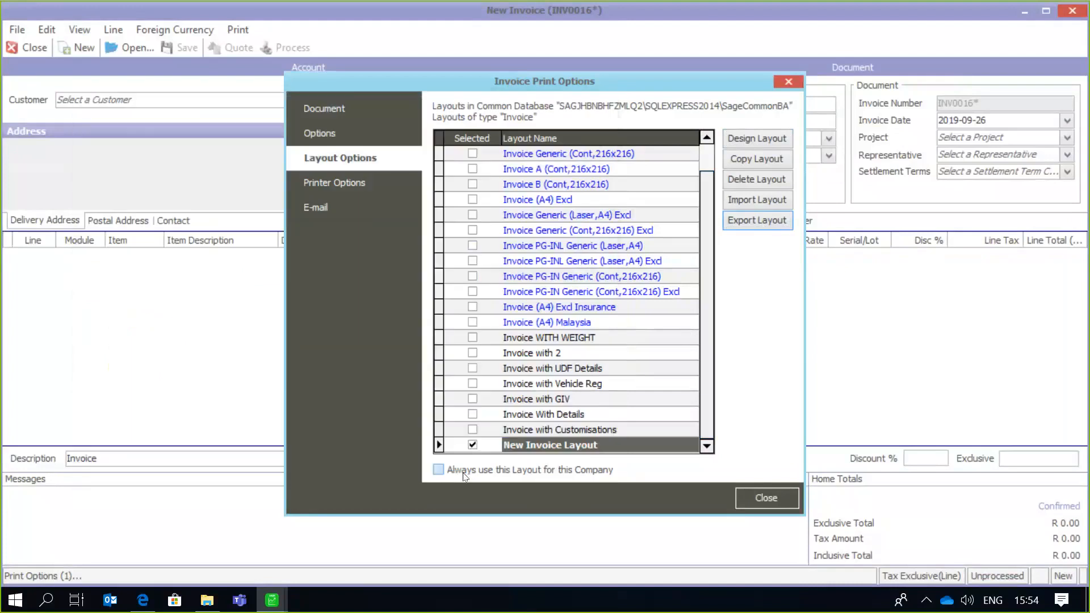
{"action": "left_click", "coordinate": [758, 219]}
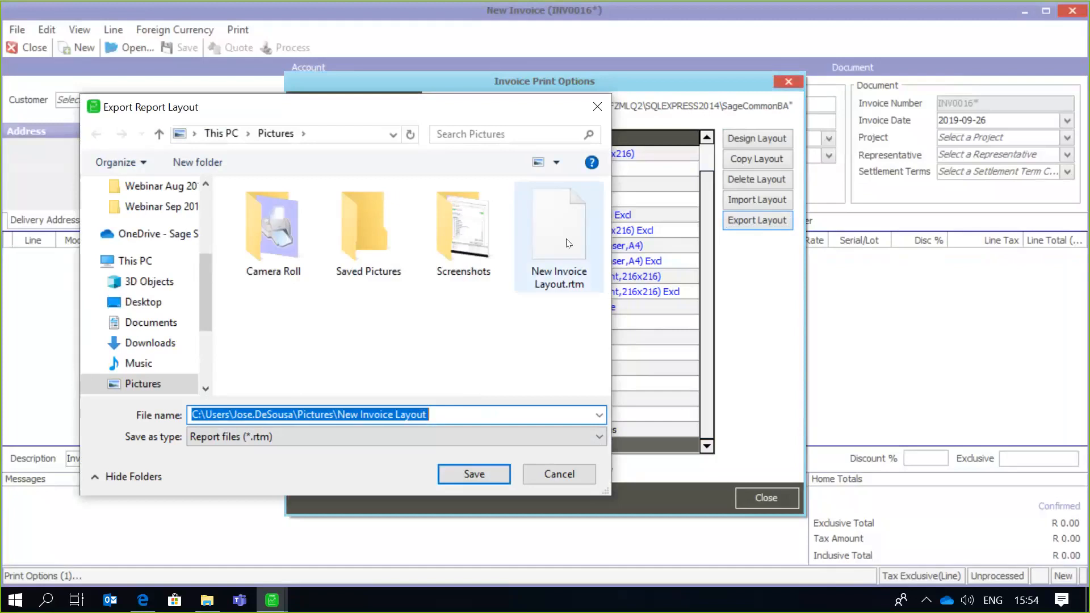
{"action": "left_click", "coordinate": [585, 479]}
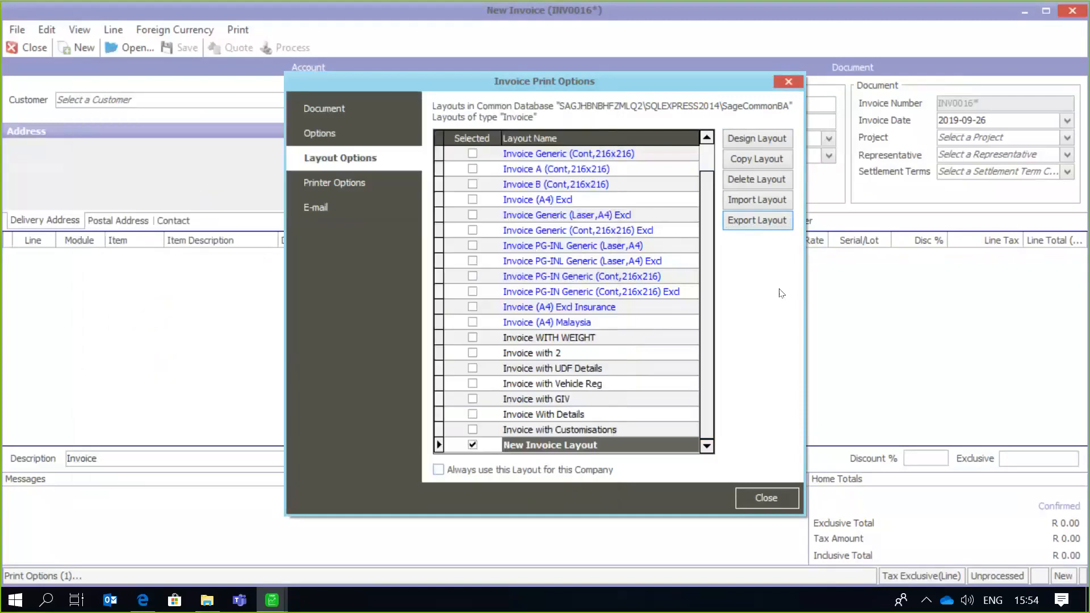
- Start a layout import in the invoice print options and select New Invoice Layout.rtm in the Pictures folder
{"action": "left_click", "coordinate": [767, 206]}
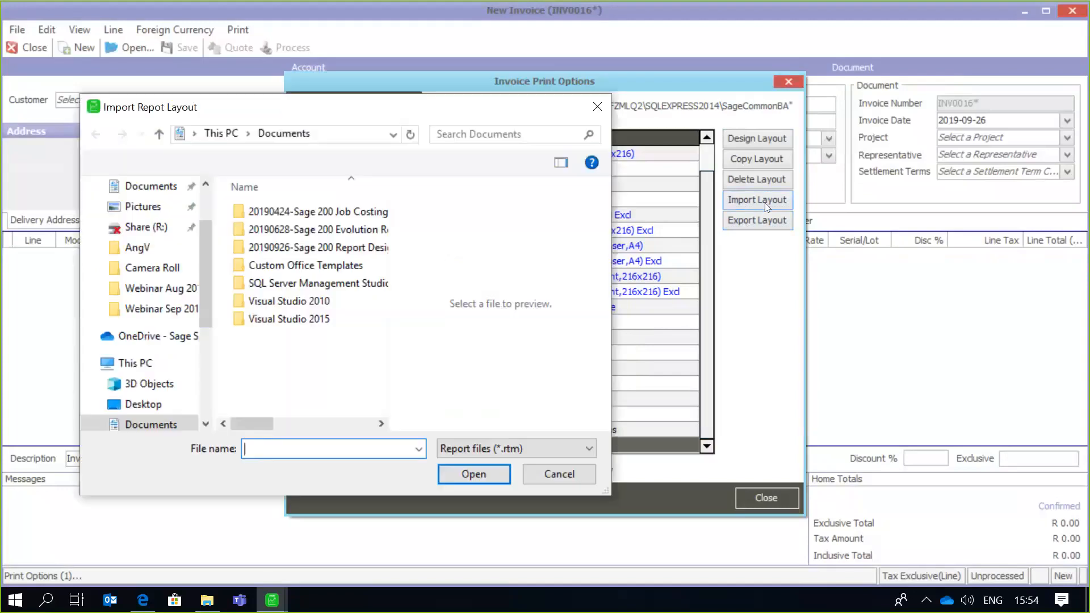
{"action": "left_click", "coordinate": [165, 210]}
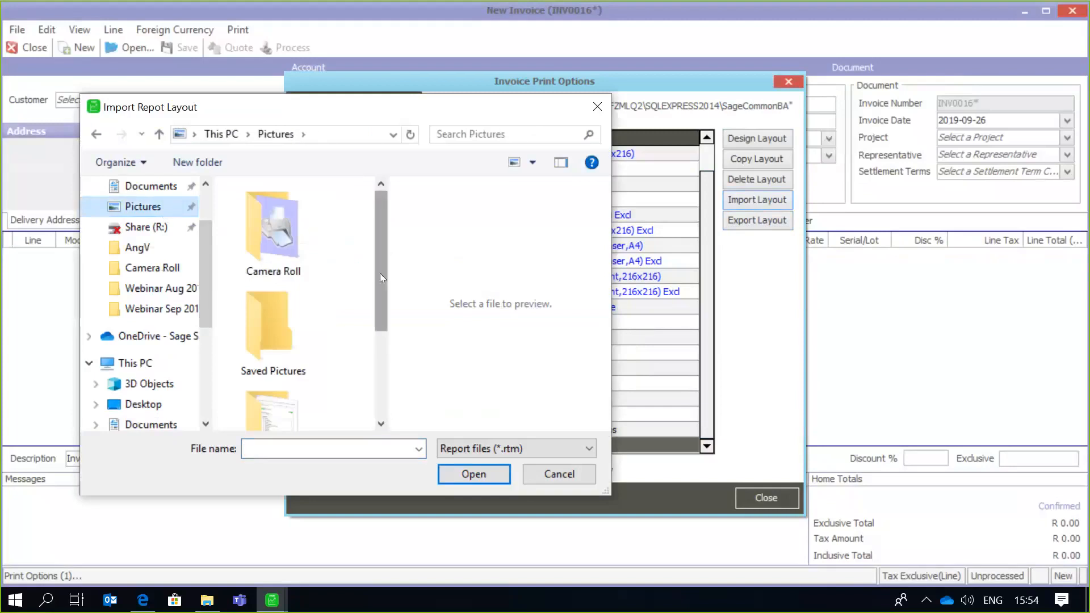
{"action": "left_click_drag", "start_coordinate": [384, 278], "coordinate": [380, 401]}
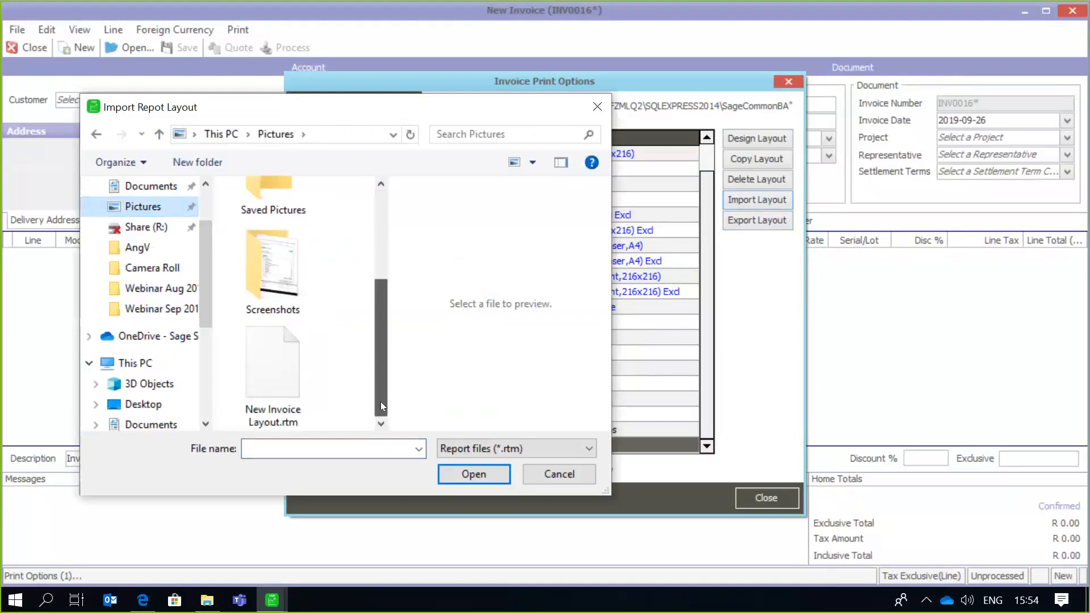
{"action": "left_click", "coordinate": [264, 374]}
- Try to import the layout under the altered file name New Invoice Layout Test.rtm
{"action": "left_click", "coordinate": [364, 447]}
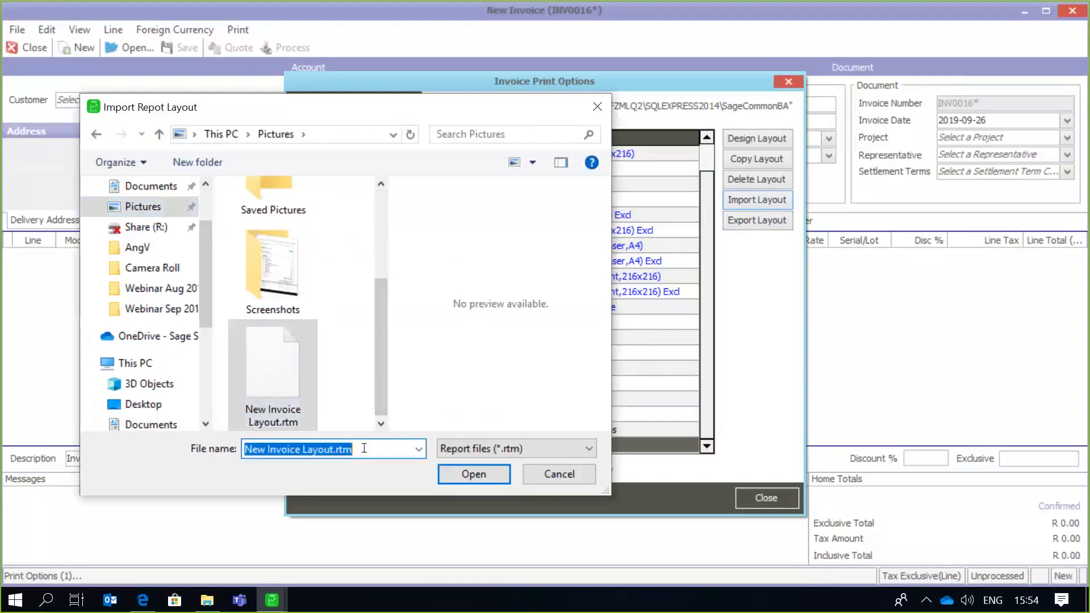
{"action": "left_click", "coordinate": [364, 448]}
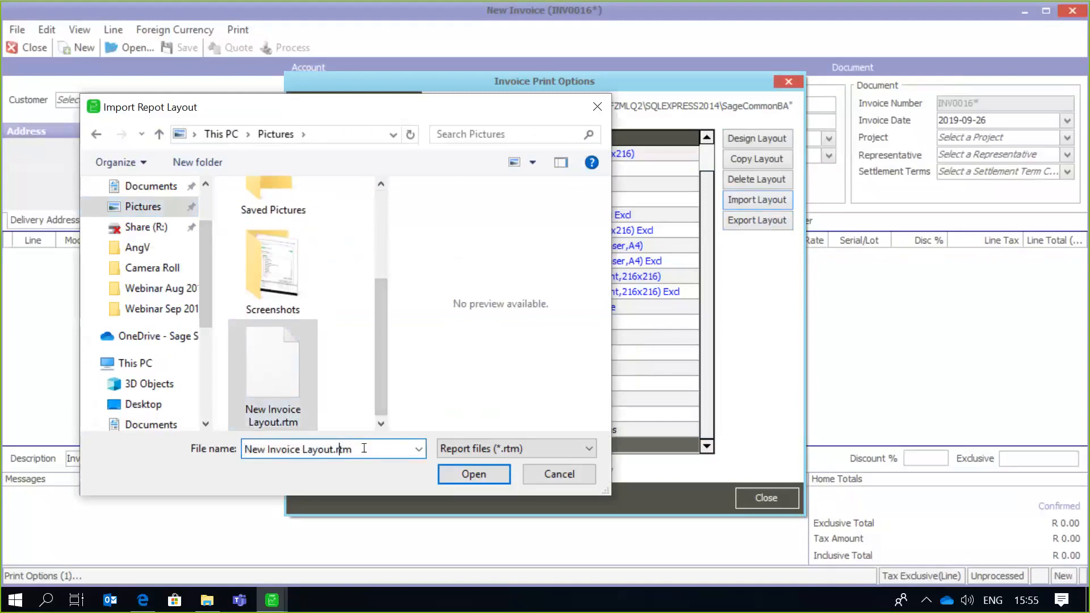
{"action": "key", "text": "Left"}
{"action": "key", "text": "Left"}
{"action": "type", "text": "Test"}
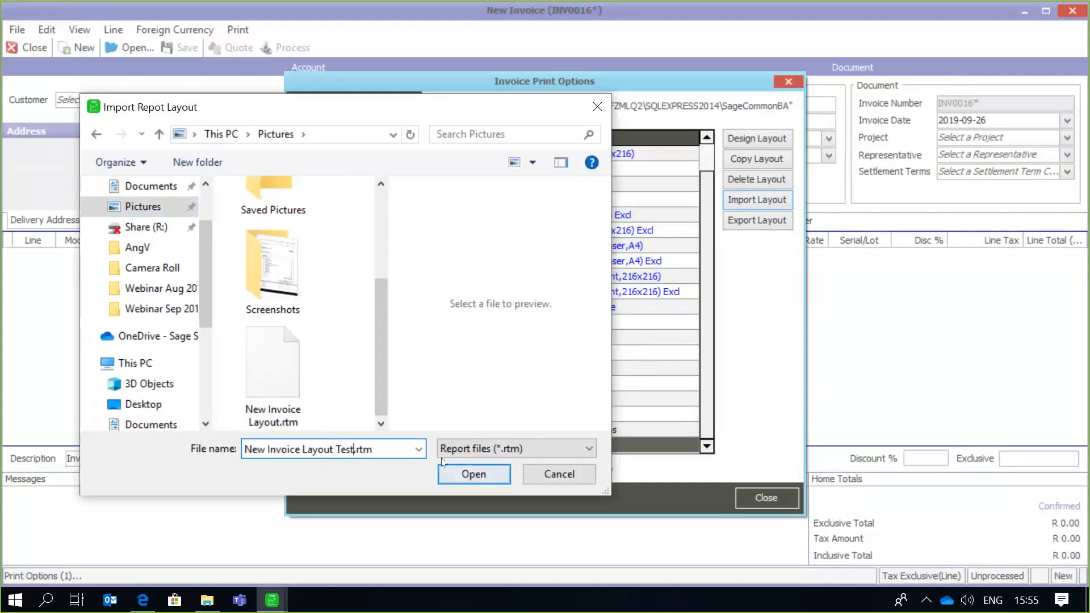
{"action": "left_click", "coordinate": [485, 480]}
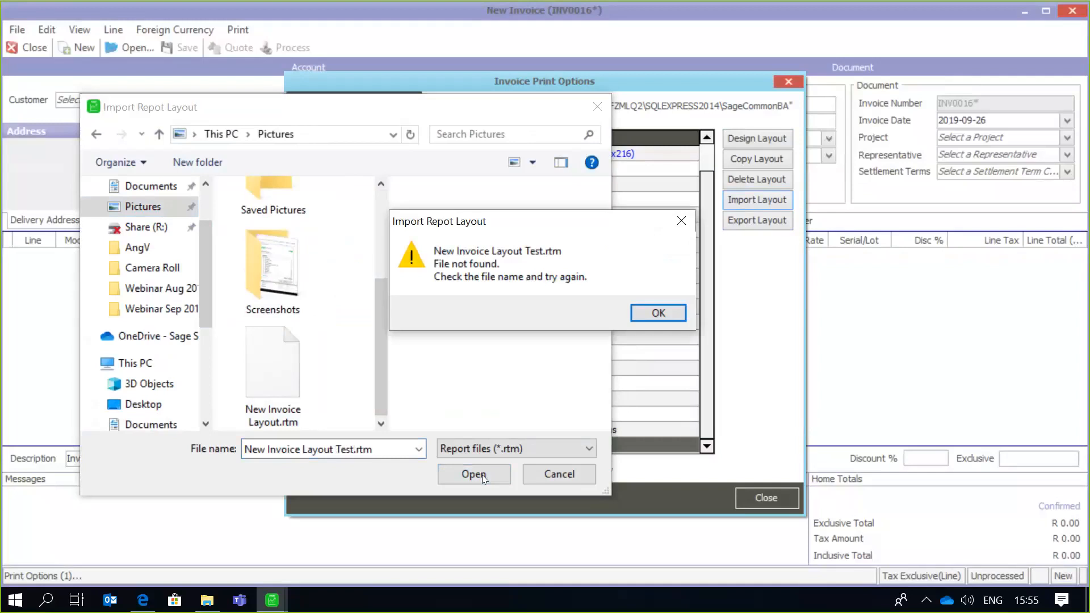
{"action": "left_click", "coordinate": [658, 312]}
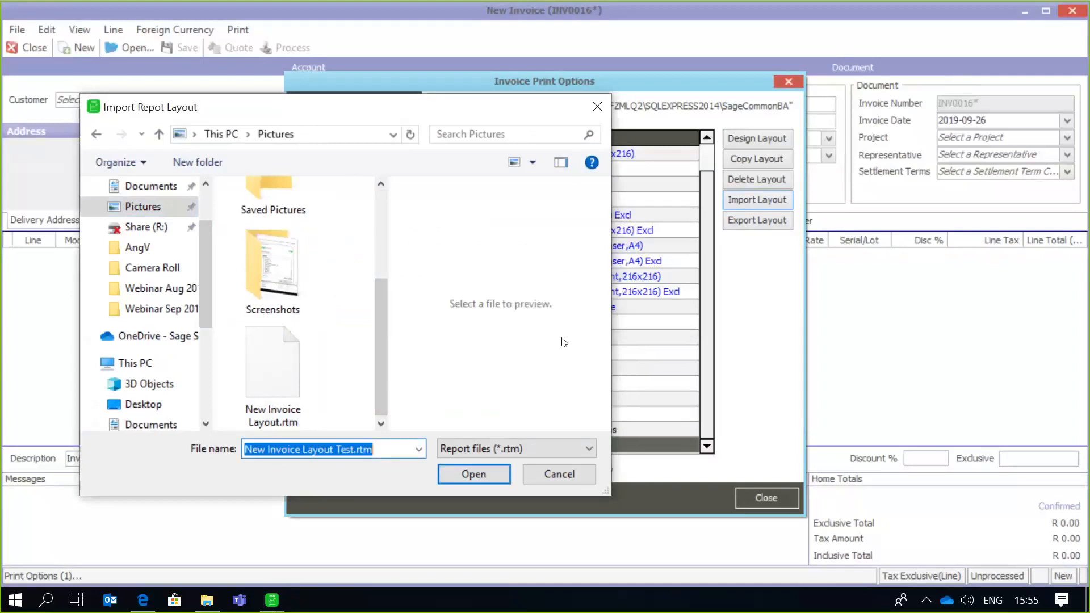
- Correct the file name to New Invoice Layout.rtm and open that file for the import
{"action": "left_click", "coordinate": [387, 448]}
{"action": "key", "text": "Left"}
{"action": "key", "text": "Left"}
{"action": "key", "text": "Left"}
{"action": "key", "text": "Left"}
{"action": "key", "text": "Left"}
{"action": "key", "text": "Left"}
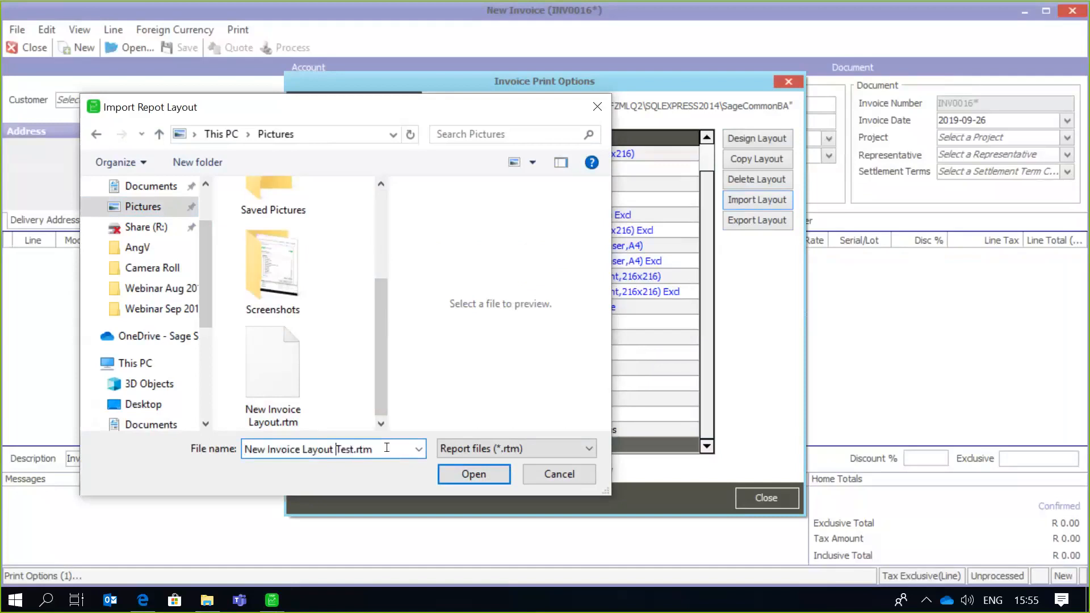
{"action": "key", "text": "Delete"}
{"action": "key", "text": "Delete"}
{"action": "key", "text": "Delete"}
{"action": "key", "text": "Delete"}
{"action": "key", "text": "End"}
{"action": "type", "text": "."}
{"action": "key", "text": "Delete"}
{"action": "left_click", "coordinate": [473, 474]}
- Name the imported layout Invoice with Test Details and complete the import
{"action": "left_click", "coordinate": [570, 285]}
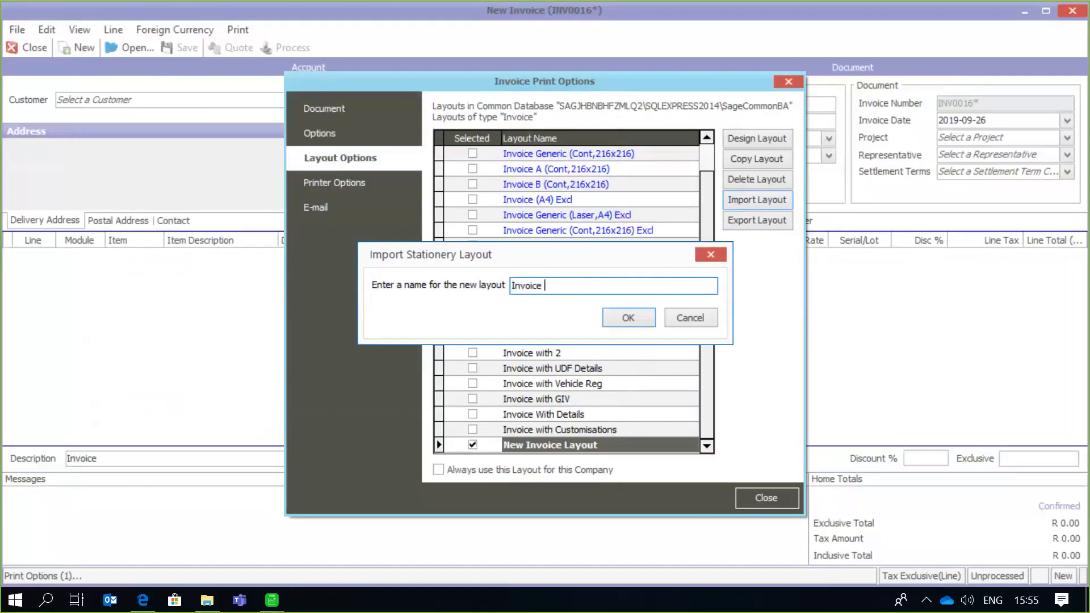
{"action": "type", "text": "with Test Details"}
{"action": "left_click", "coordinate": [629, 318]}
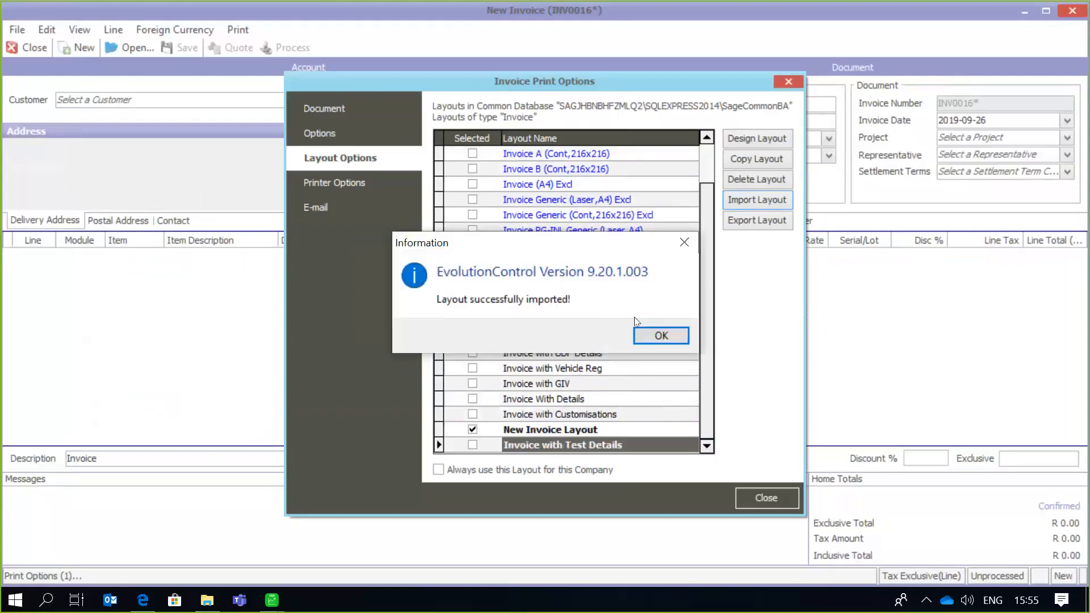
{"action": "left_click", "coordinate": [660, 336]}
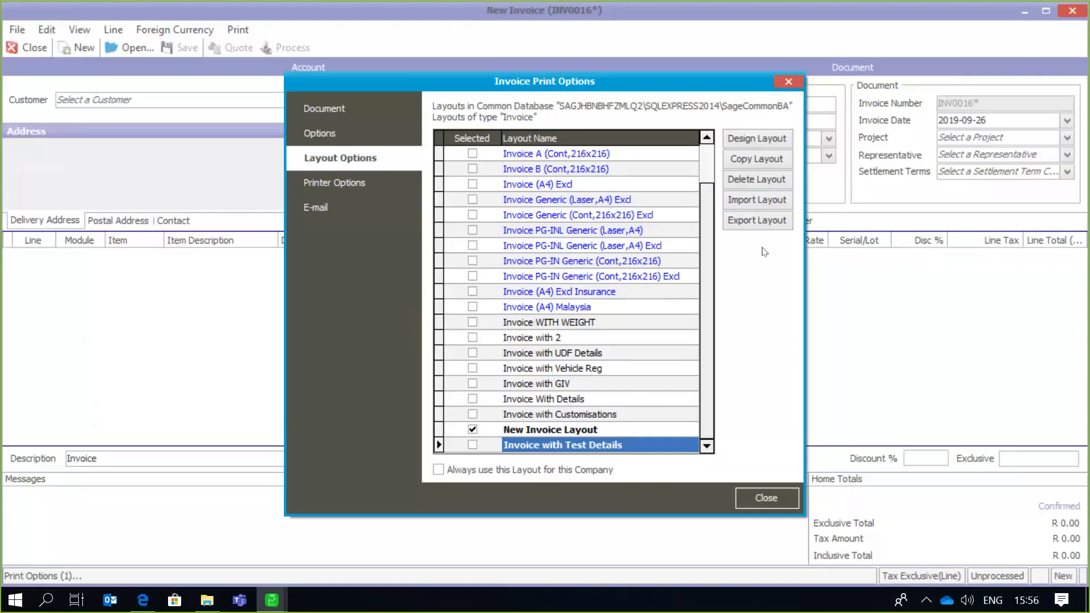
- Close the print options and the new invoice, and open the Age Analysis report of Customers/Sales
{"action": "left_click", "coordinate": [760, 497]}
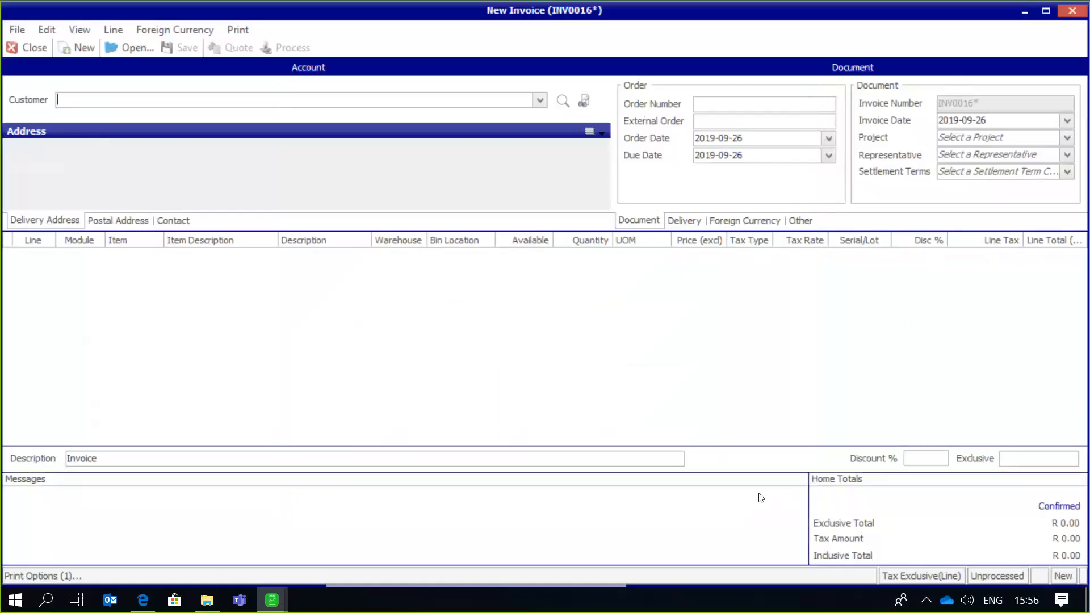
{"action": "left_click", "coordinate": [35, 51]}
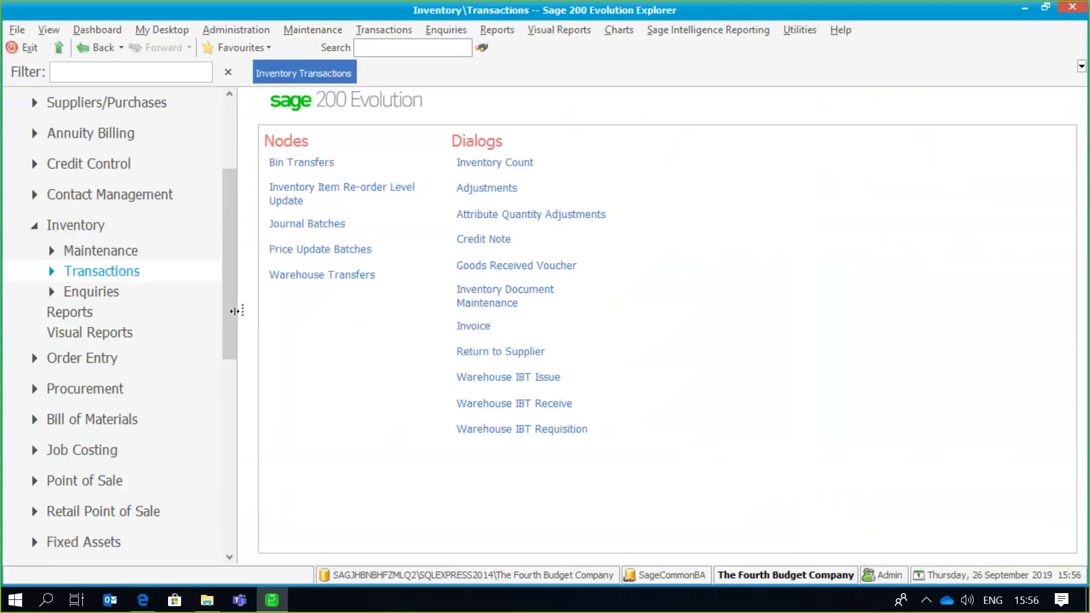
{"action": "left_click_drag", "start_coordinate": [231, 310], "coordinate": [223, 273]}
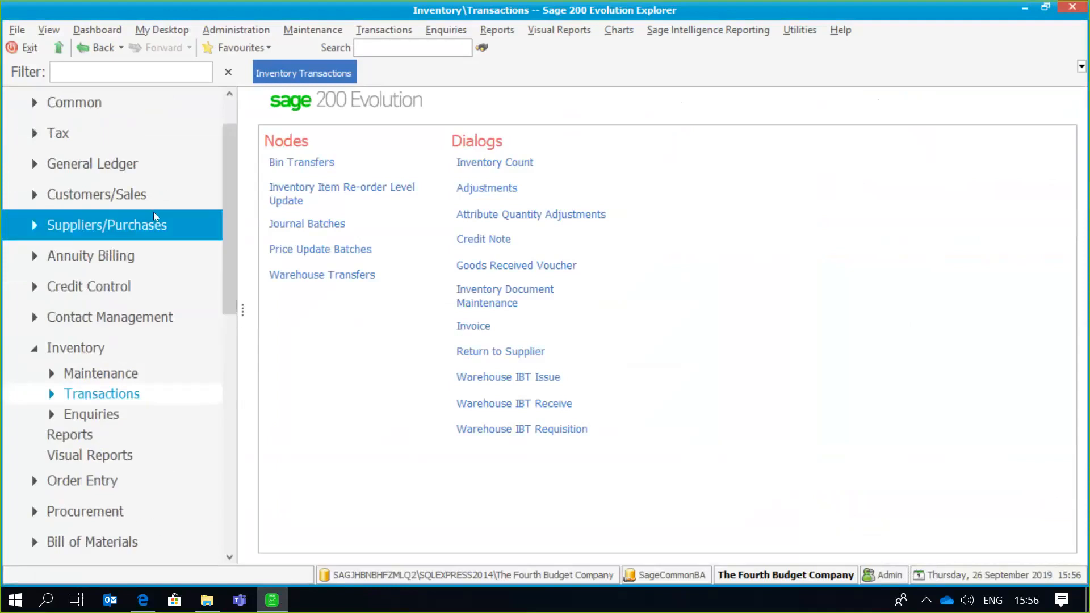
{"action": "left_click", "coordinate": [150, 195]}
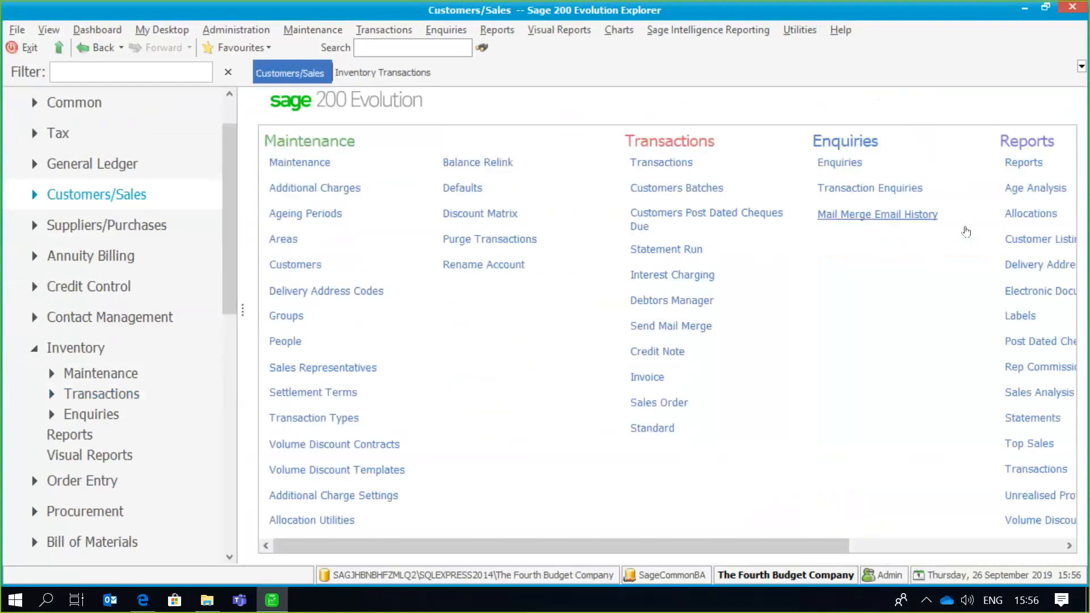
{"action": "scroll", "coordinate": [1015, 195], "scroll_direction": "right", "scroll_amount": 3}
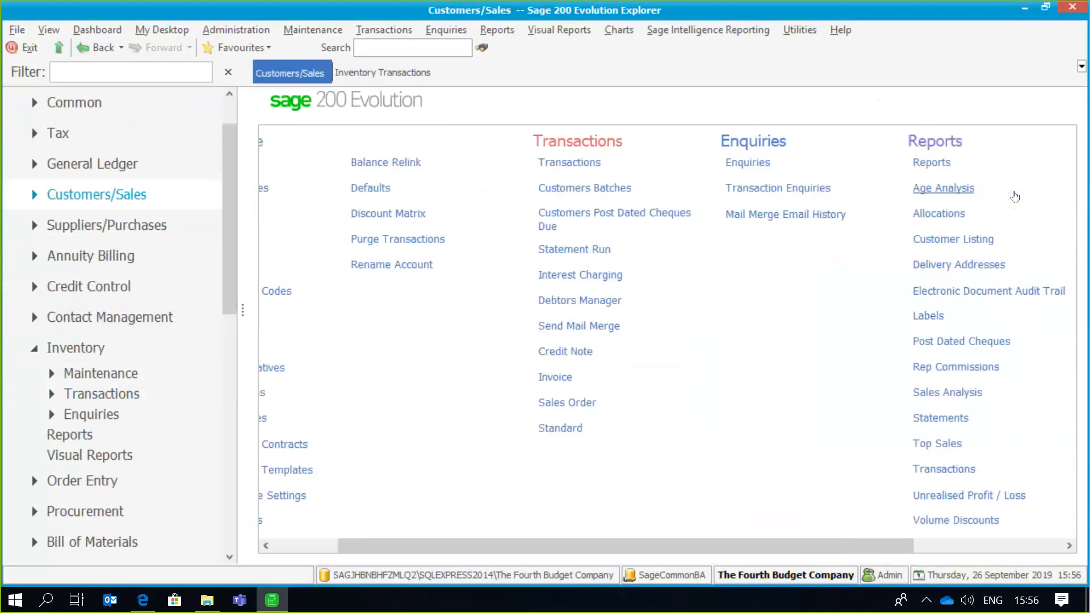
{"action": "left_click", "coordinate": [965, 191]}
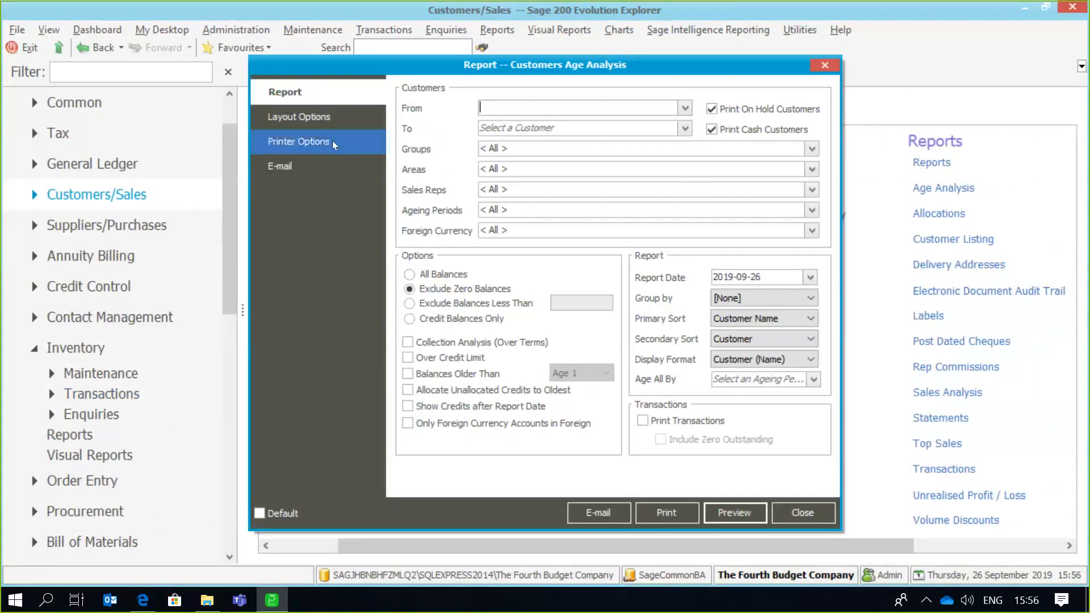
- Copy the Accounts Receivable Age Analysis layout under the name Accounts Receivable Age Analysis with more details
{"action": "left_click", "coordinate": [334, 117]}
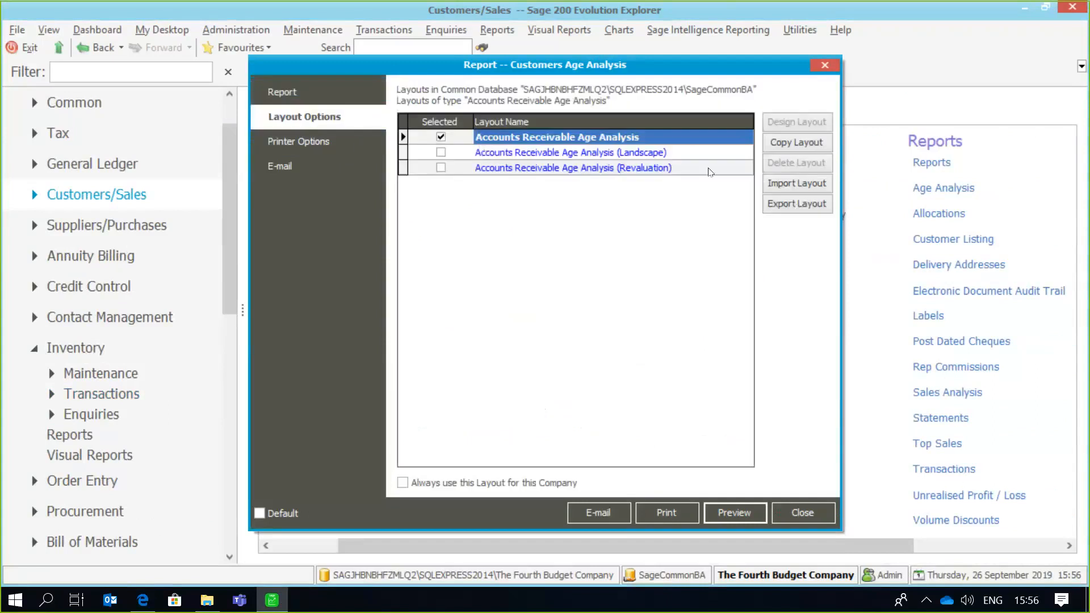
{"action": "left_click", "coordinate": [794, 146]}
{"action": "left_click", "coordinate": [674, 280]}
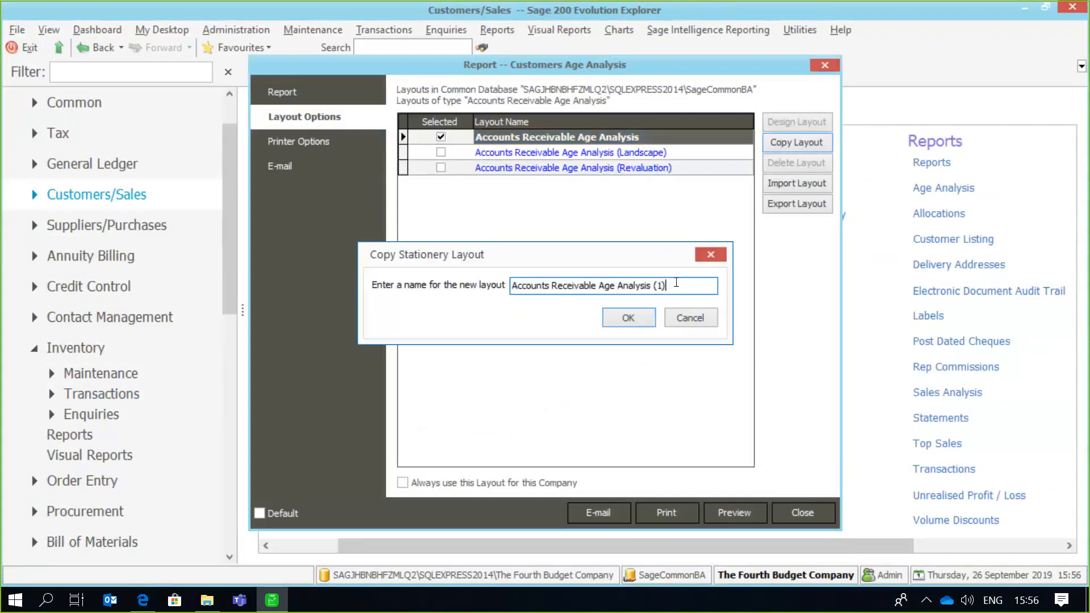
{"action": "key", "text": "BackSpace"}
{"action": "key", "text": "BackSpace"}
{"action": "key", "text": "BackSpace"}
{"action": "type", "text": "with more details"}
{"action": "left_click", "coordinate": [624, 325]}
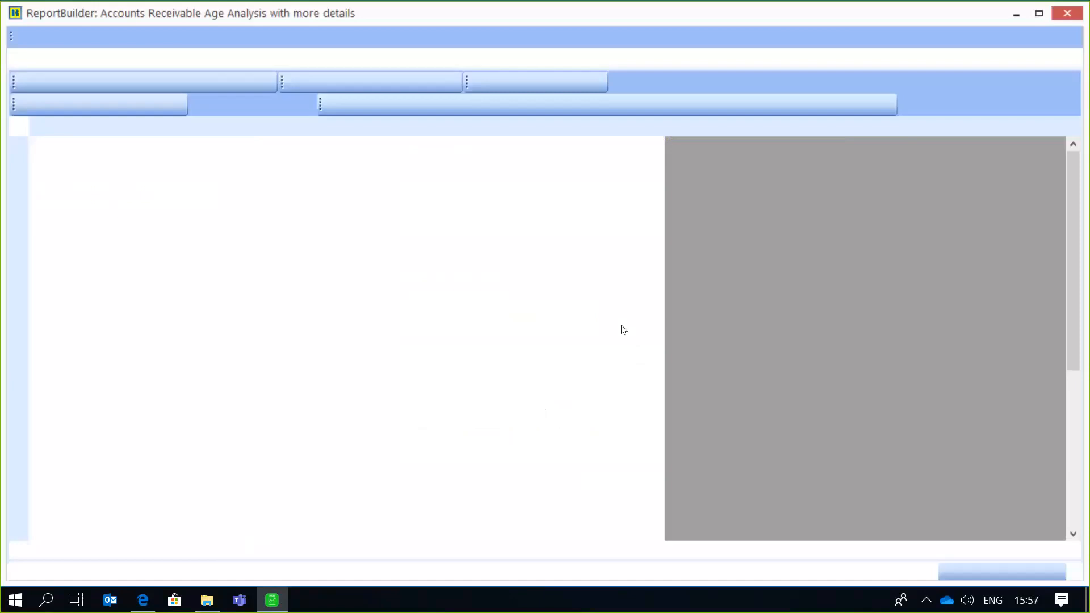
- Place a DBText field in the middle of the Header band and widen it to about 26 mm
{"action": "scroll", "coordinate": [1070, 260], "scroll_direction": "down", "scroll_amount": 3}
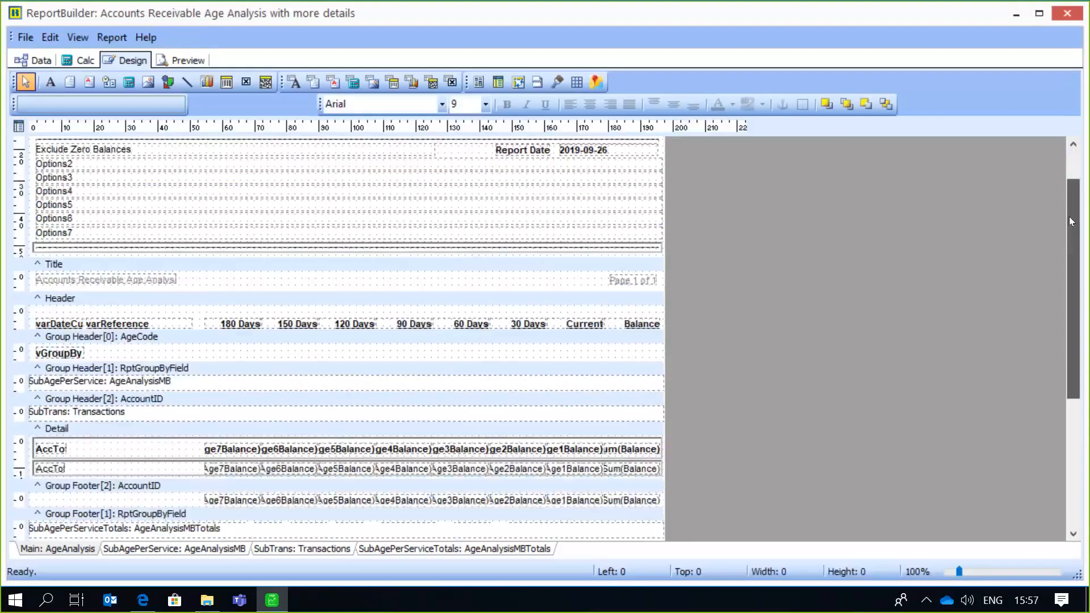
{"action": "left_click_drag", "start_coordinate": [1070, 260], "coordinate": [1077, 184]}
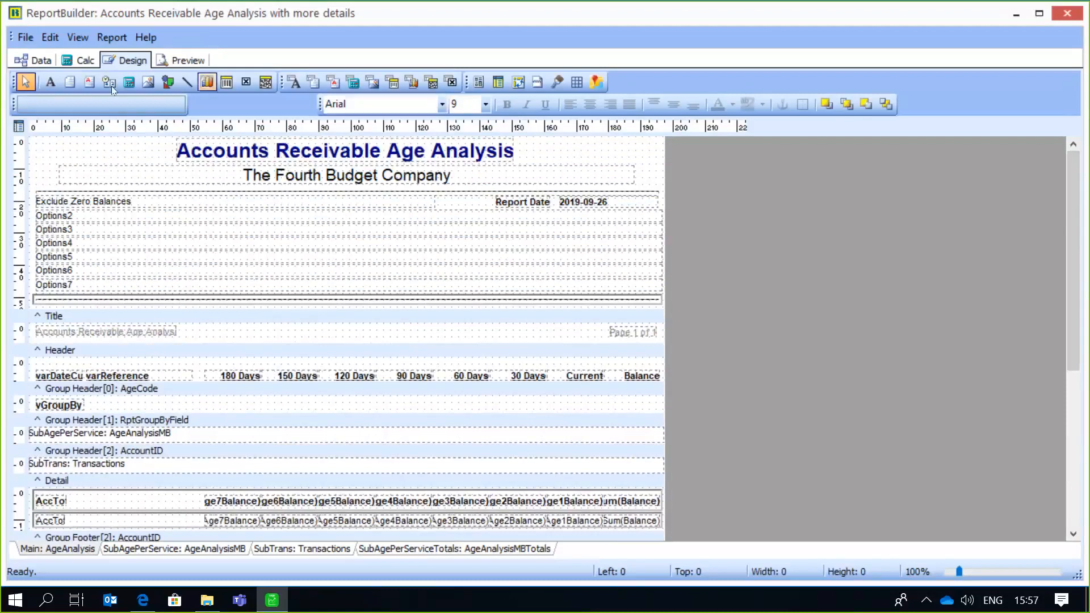
{"action": "left_click", "coordinate": [295, 84]}
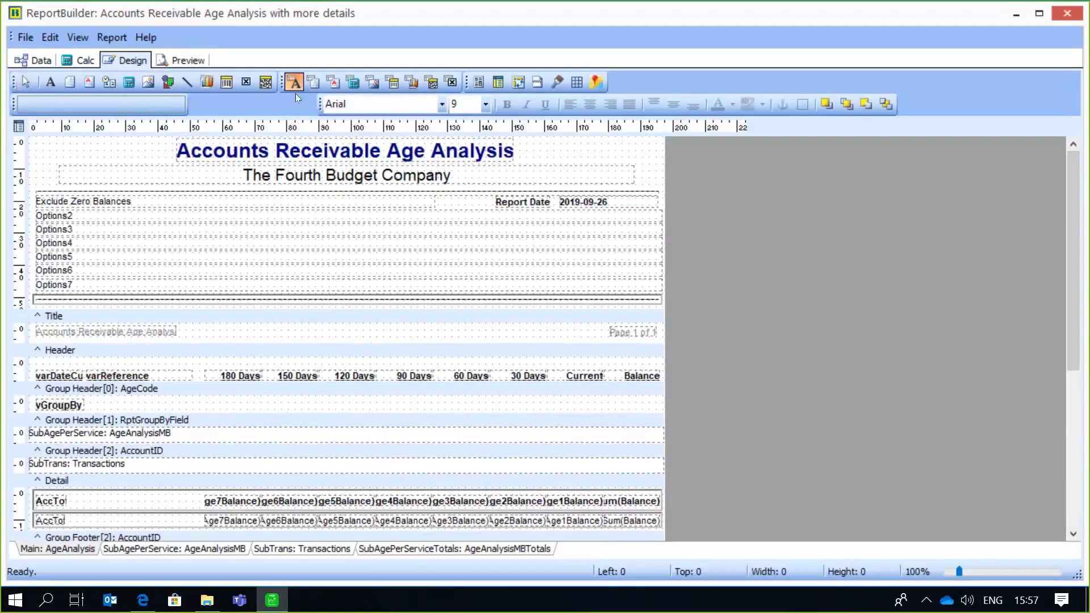
{"action": "left_click", "coordinate": [287, 328]}
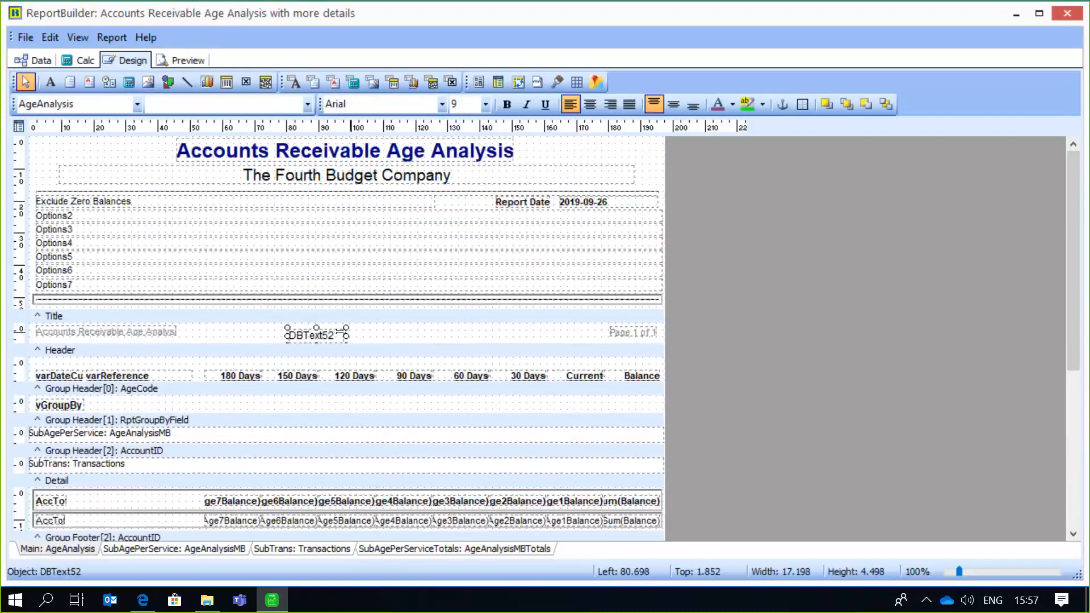
{"action": "left_click_drag", "start_coordinate": [346, 335], "coordinate": [374, 336]}
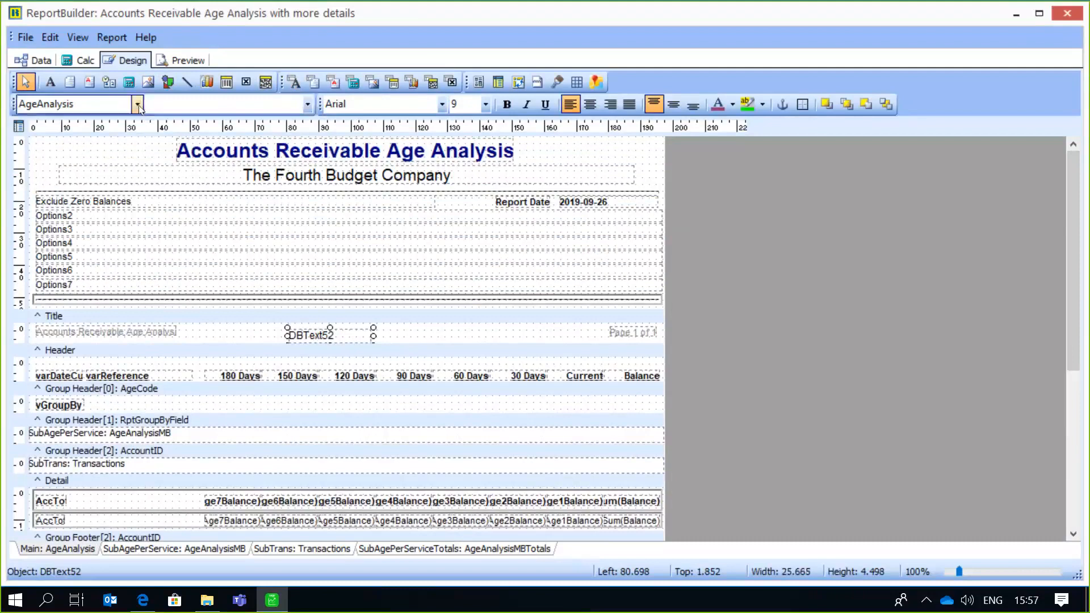
- Set the data source of the new DBText field to ReportOptions and look through its available fields
{"action": "left_click", "coordinate": [136, 104]}
{"action": "left_click", "coordinate": [94, 153]}
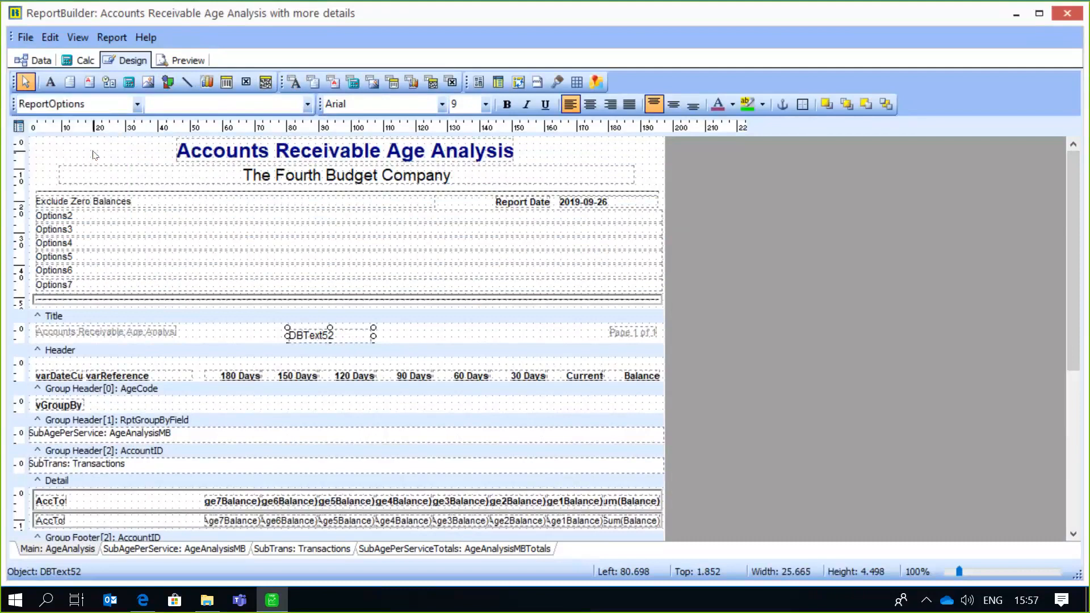
{"action": "left_click", "coordinate": [308, 105]}
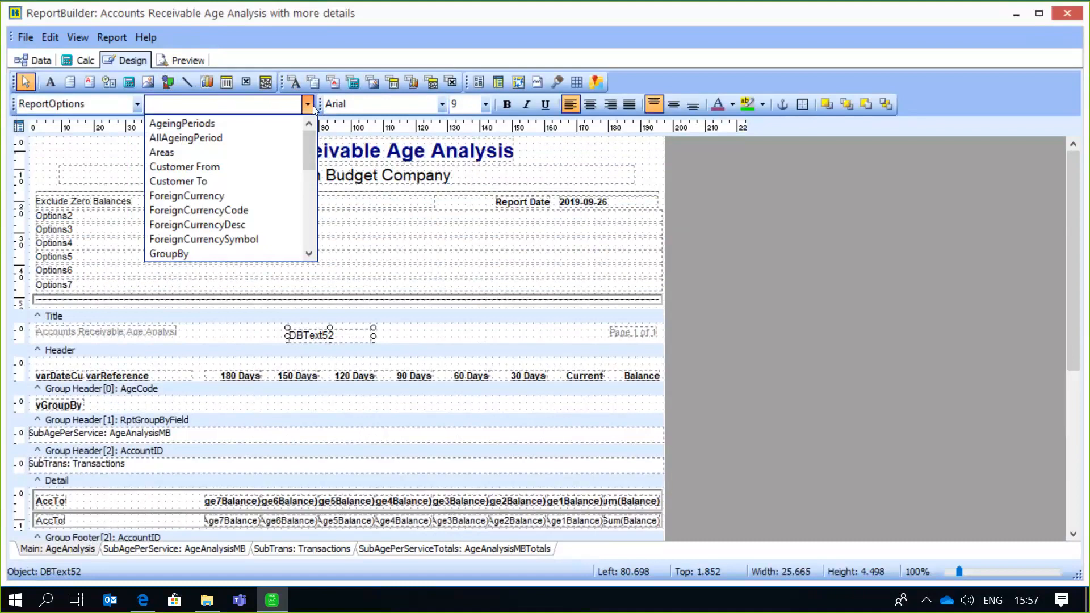
{"action": "left_click", "coordinate": [136, 104]}
- Save and close the report design, and select Accounts Receivable Age Analysis with more details as the layout to use
{"action": "left_click", "coordinate": [30, 41]}
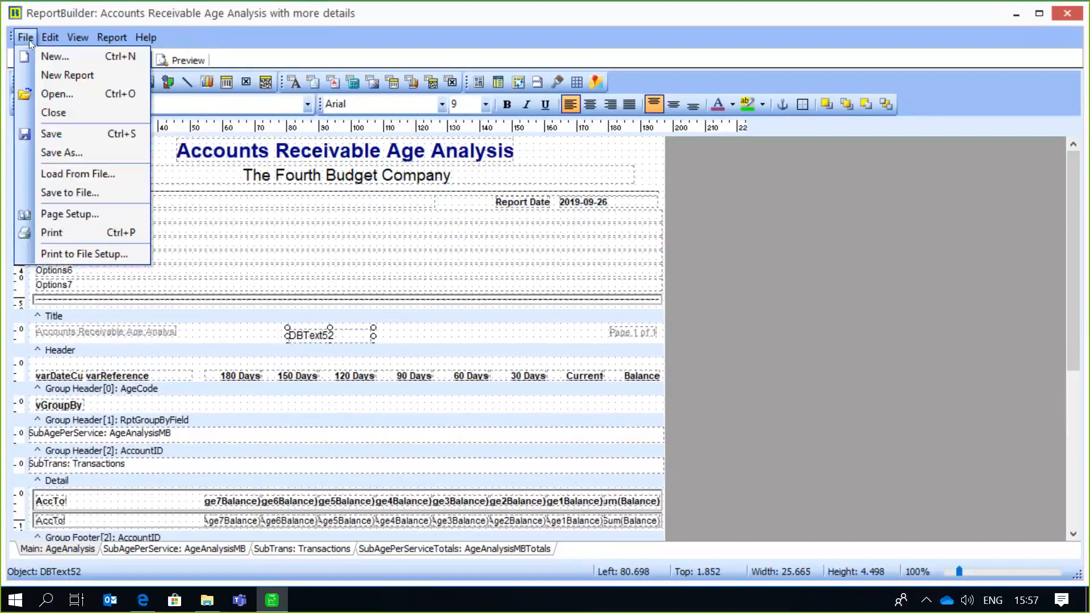
{"action": "left_click", "coordinate": [56, 141]}
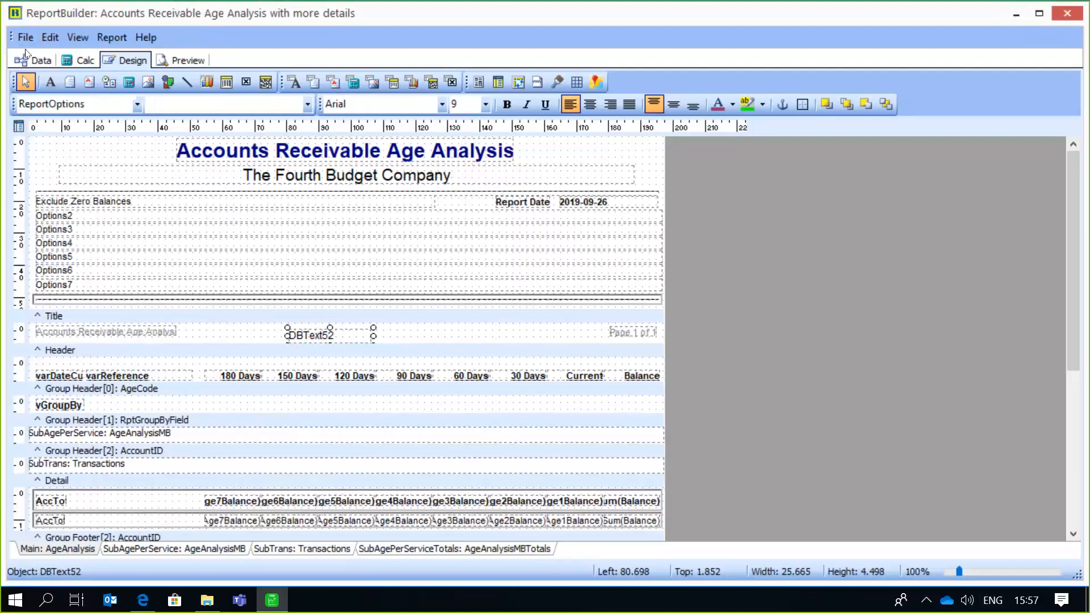
{"action": "left_click", "coordinate": [26, 37]}
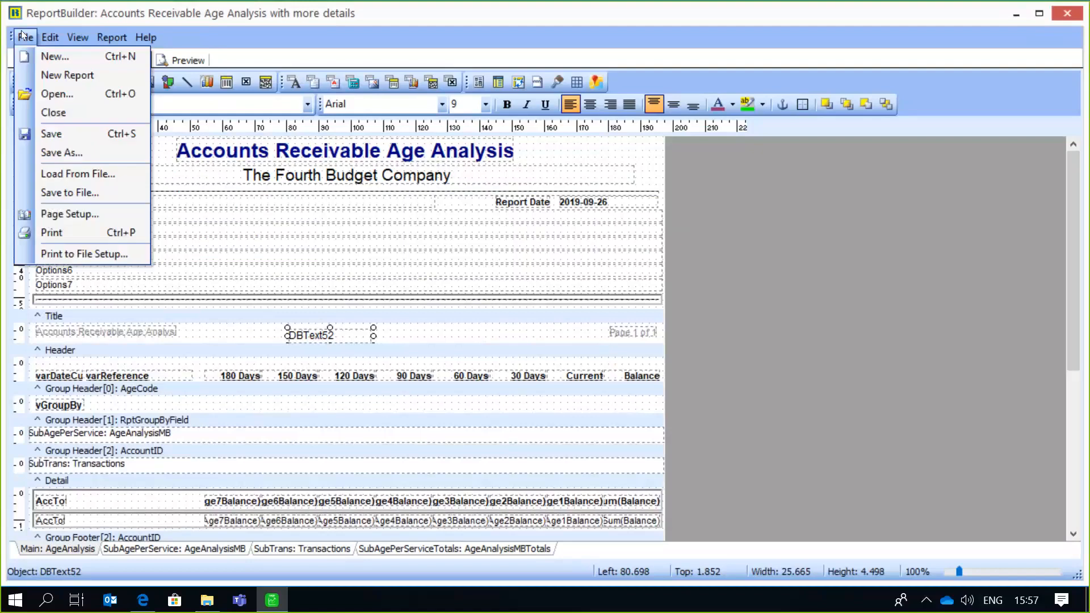
{"action": "left_click", "coordinate": [54, 112]}
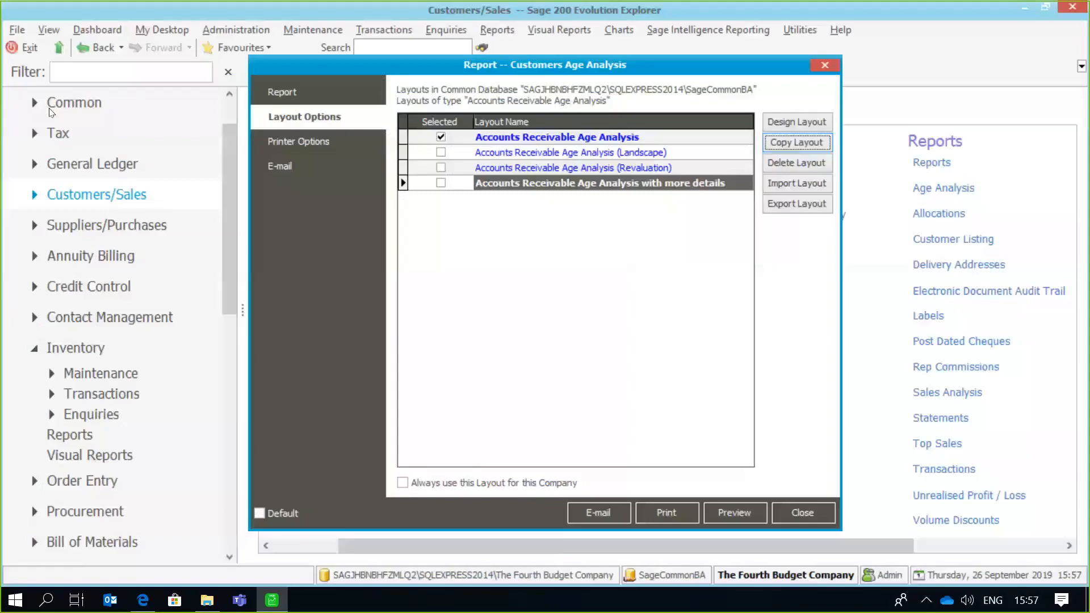
{"action": "left_click", "coordinate": [440, 183]}
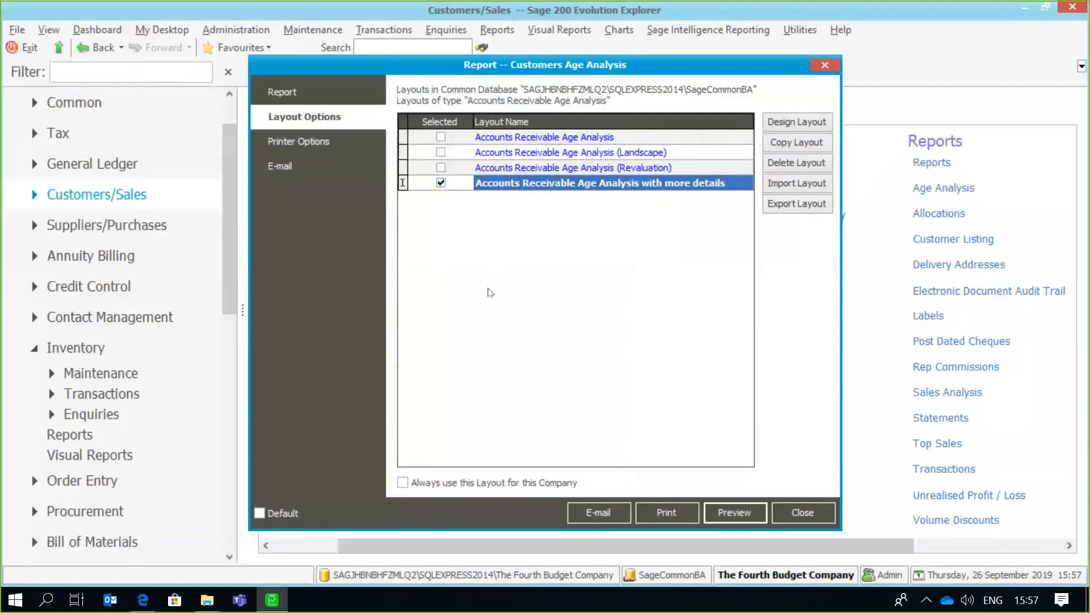